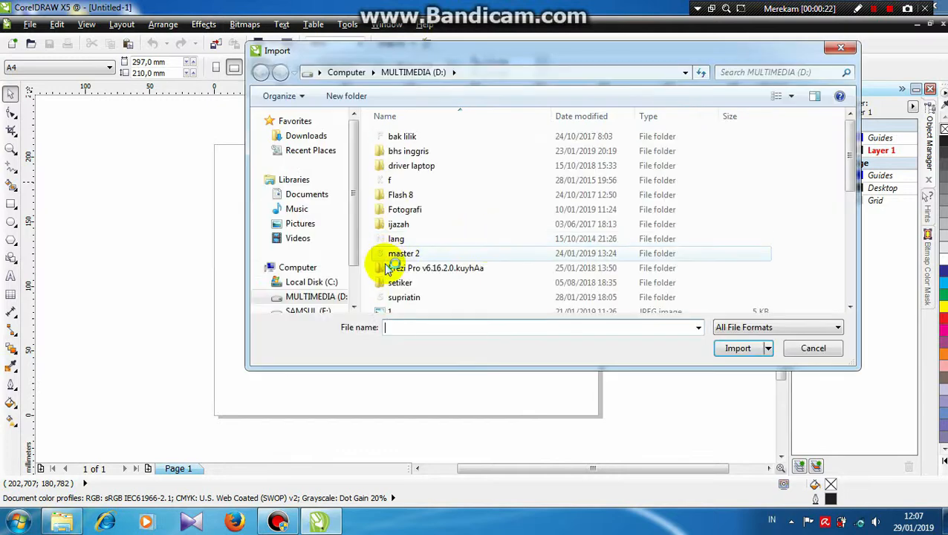
Import thT9ZGM389.jpg from drive D and place the banana picture near the middle of the page.
left_click_drag(851, 182, 837, 283)
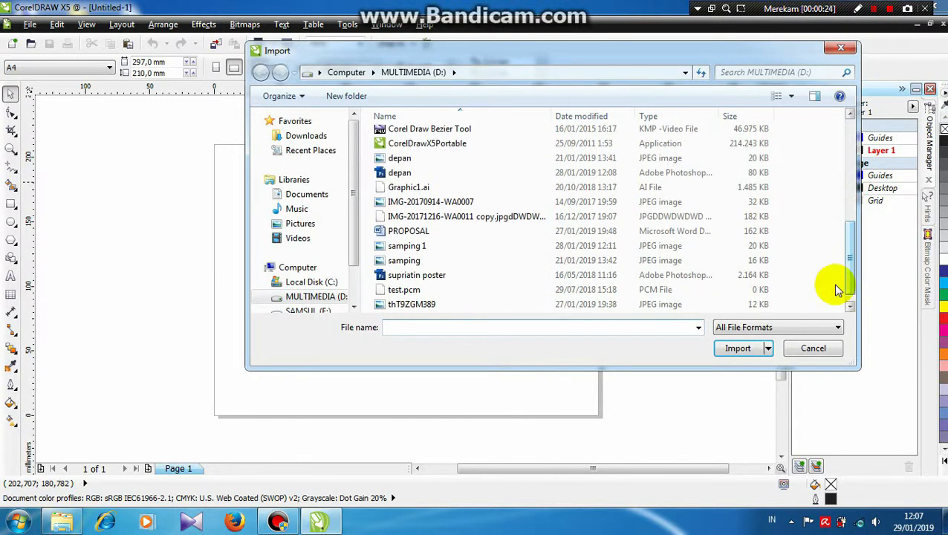
left_click(556, 303)
left_click(738, 366)
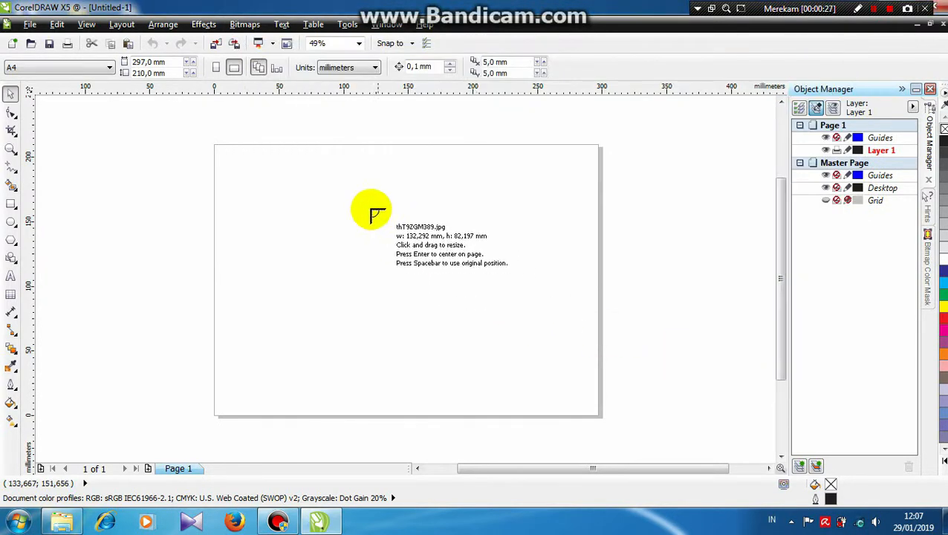
left_click(283, 177)
left_click_drag(378, 232, 410, 269)
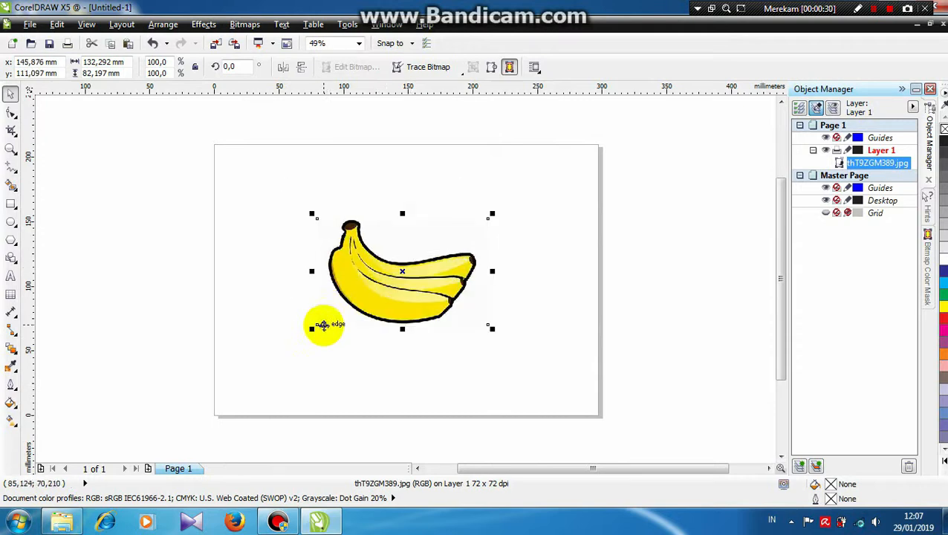
left_click(315, 321)
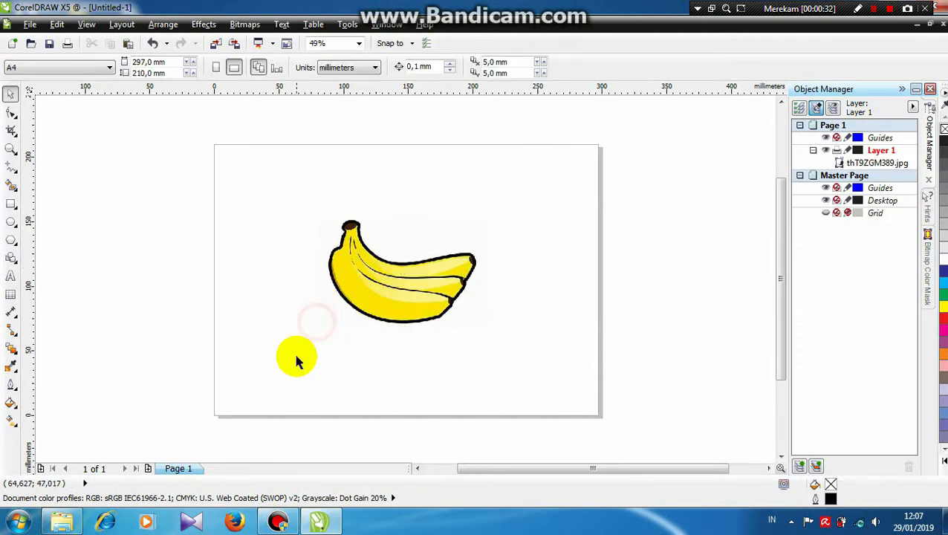
Enlarge the banana picture about its centre to about 256 × 159 mm.
left_click(332, 311)
left_click_drag(313, 329, 233, 406)
scroll(364, 252, "up", 2)
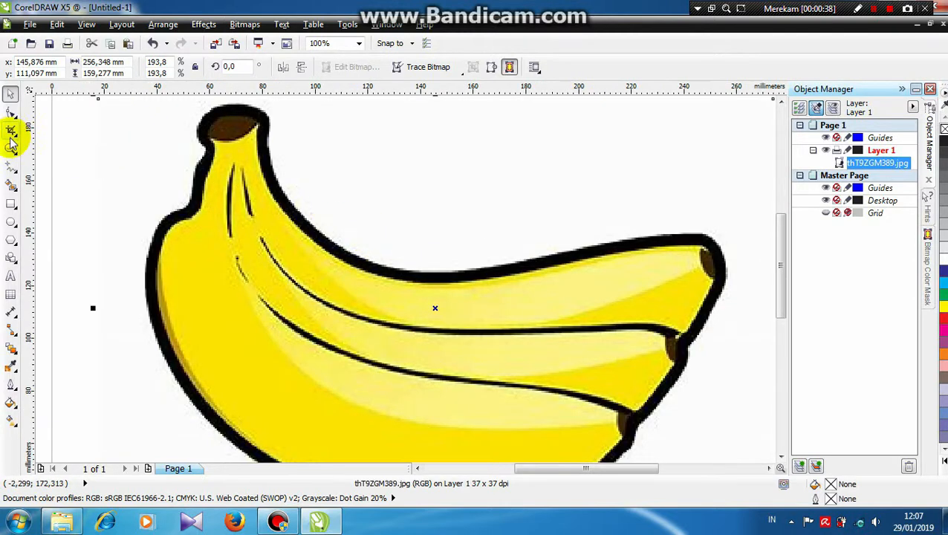
Trace one edge of the left short stem line with a 3-point curve about 27.5 mm tall.
right_click(11, 167)
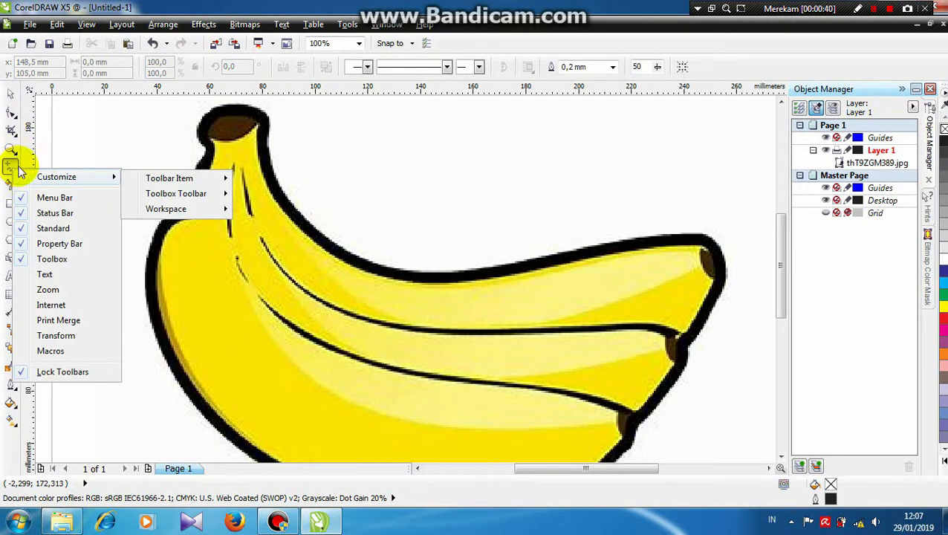
left_click(10, 165)
left_click(18, 181)
left_click(15, 169)
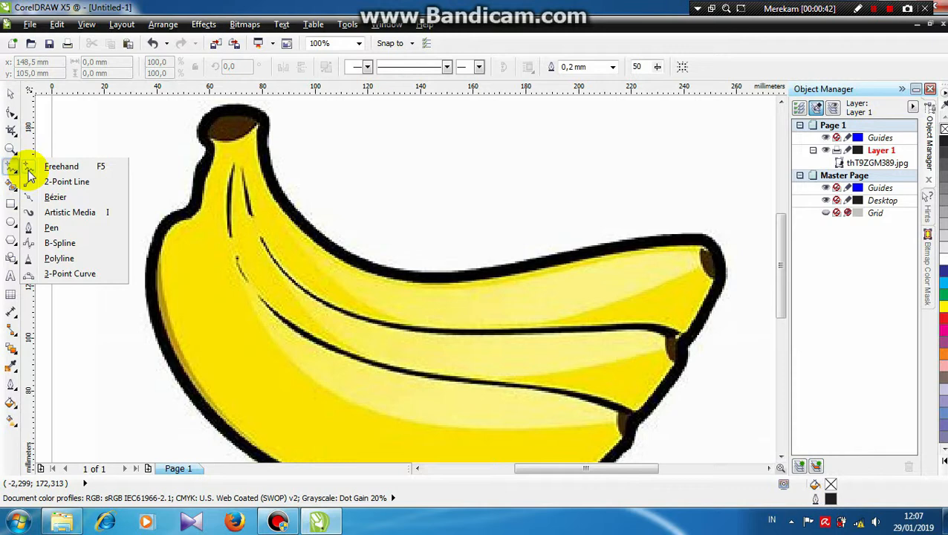
left_click(47, 275)
left_click_drag(232, 165, 231, 221)
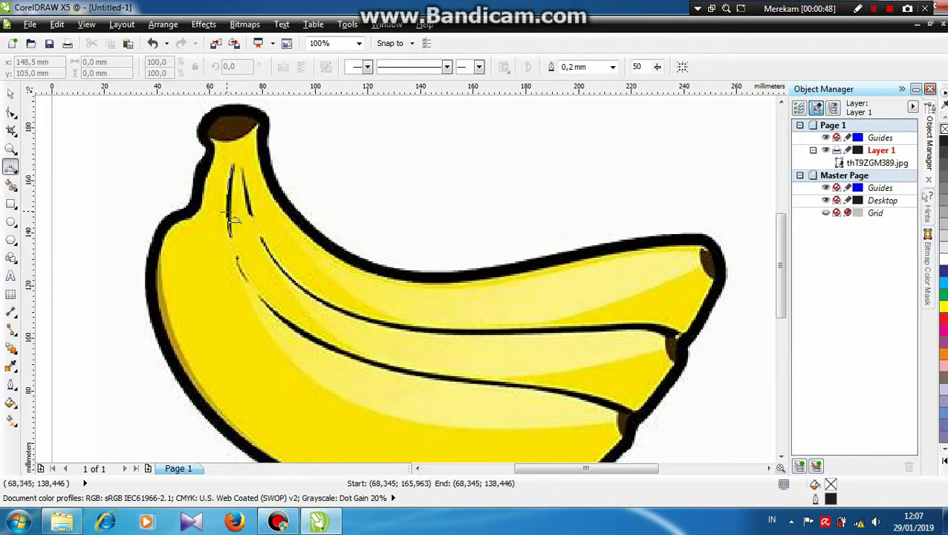
left_click(231, 220)
scroll(232, 220, "up", 1)
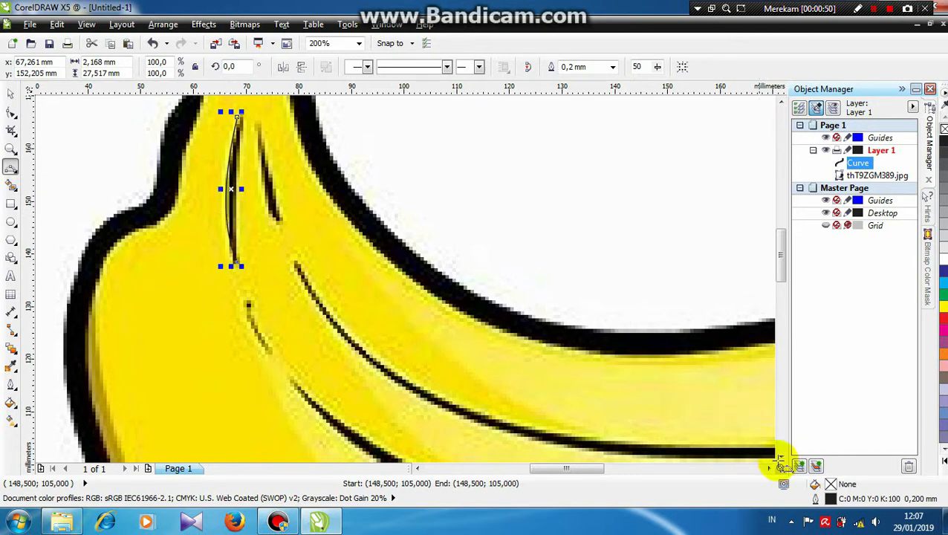
Set the outline colour of the stem line curve to cyan.
double_click(830, 496)
left_click(417, 150)
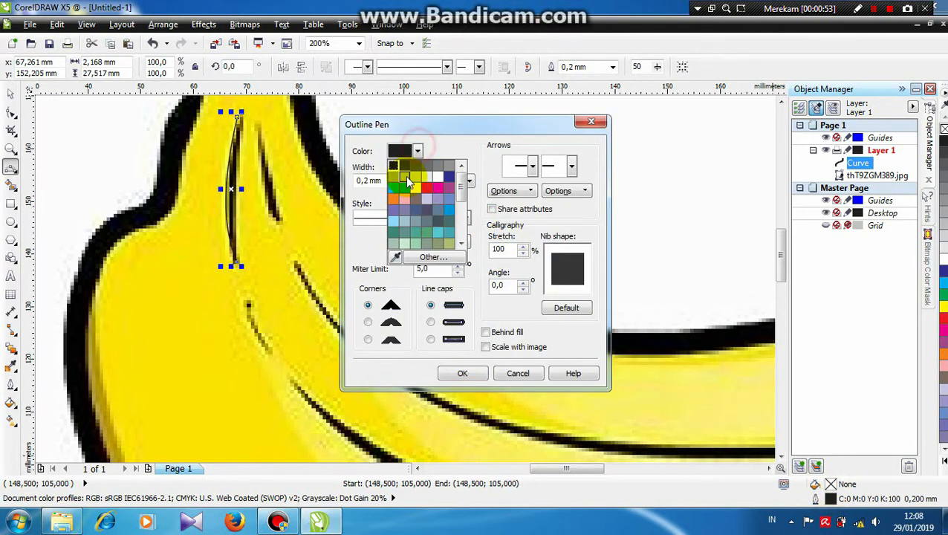
left_click(394, 191)
left_click(459, 374)
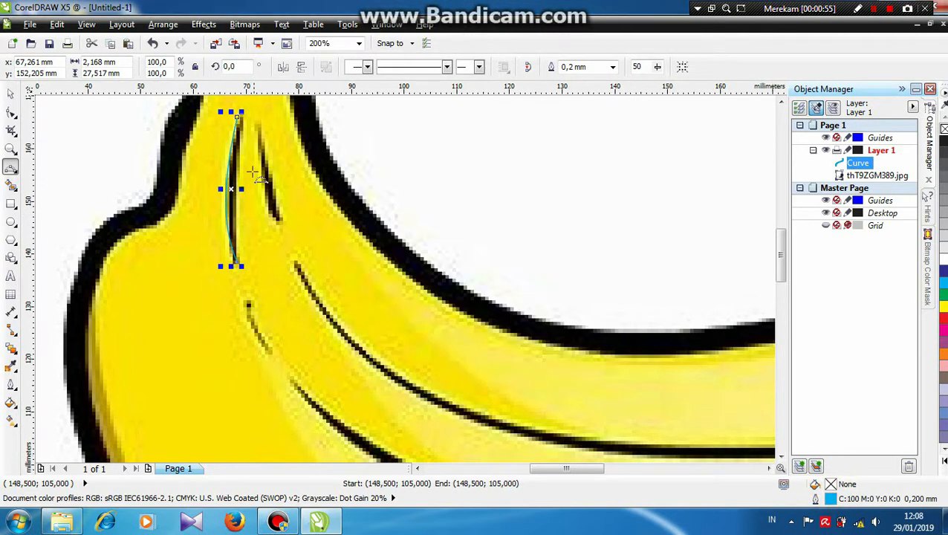
Trace the opposite edge of the left stem line with a 3-point curve joining the first curve's ends.
left_click(235, 115)
left_click(236, 260)
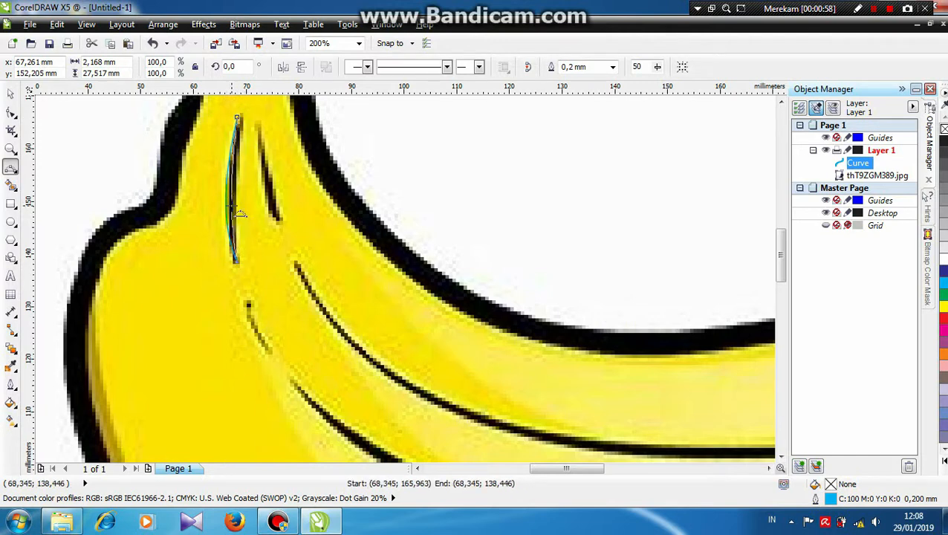
scroll(271, 154, "up", 1)
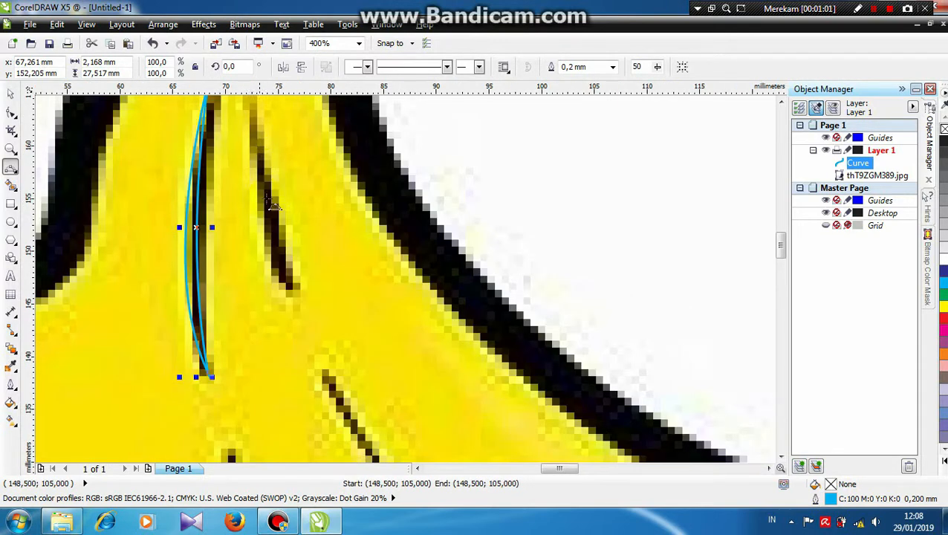
Trace both edges of the short line below the stem, about 4 × 10 mm, and reshape them with the Shape tool.
scroll(270, 203, "down", 1)
left_click(250, 317)
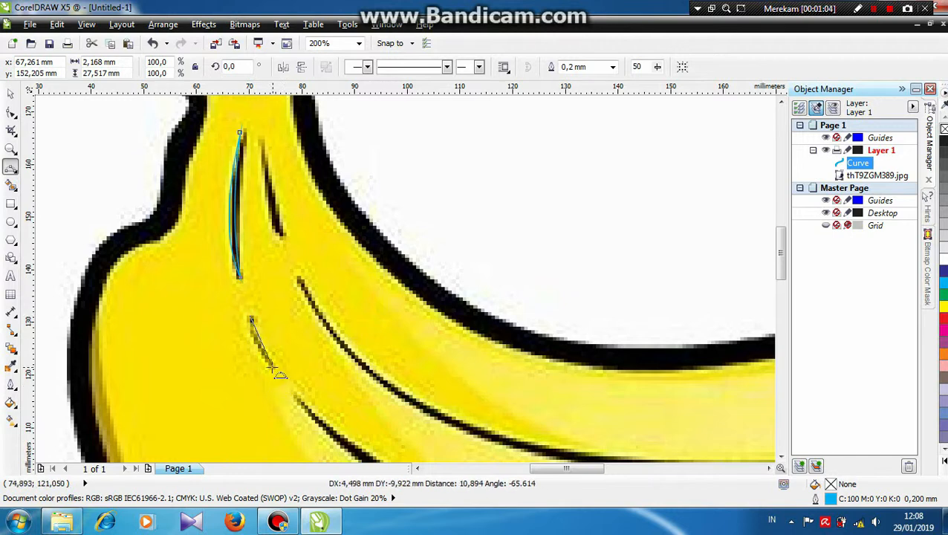
left_click(262, 357)
left_click(250, 317)
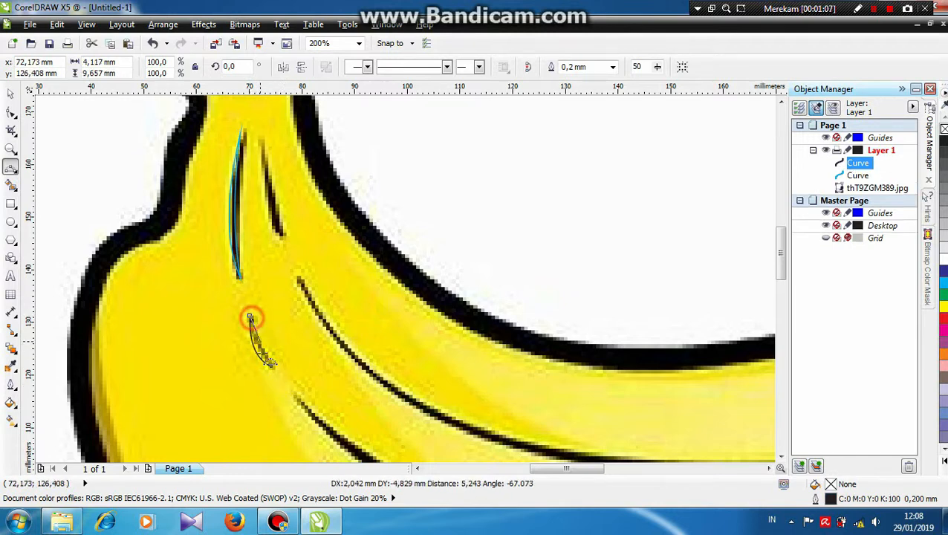
left_click(266, 358)
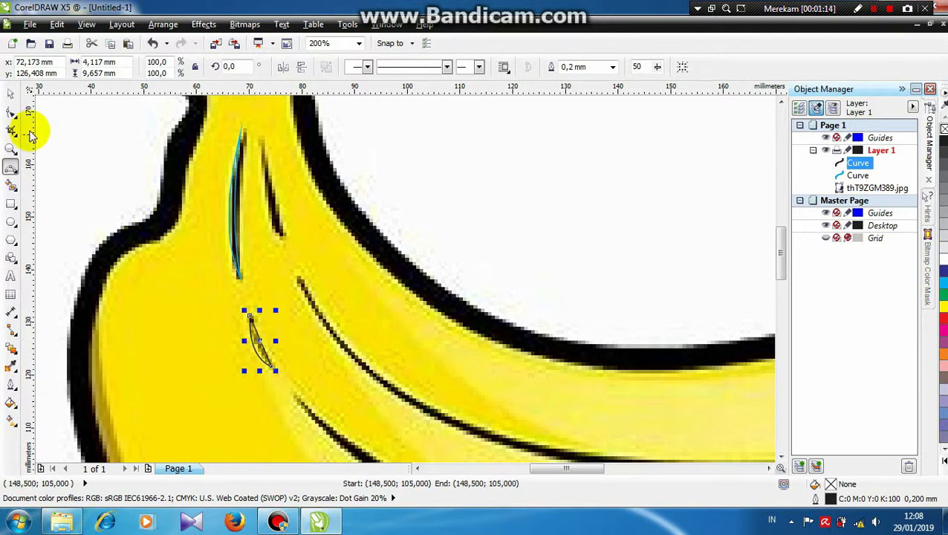
left_click(11, 110)
mouse_move(236, 315)
left_mouse_down()
mouse_move(281, 356)
mouse_move(259, 346)
mouse_move(275, 369)
left_mouse_up()
Trace both edges of the right short stem line with 3-point curves, about 4 × 18 mm overall.
left_click(11, 168)
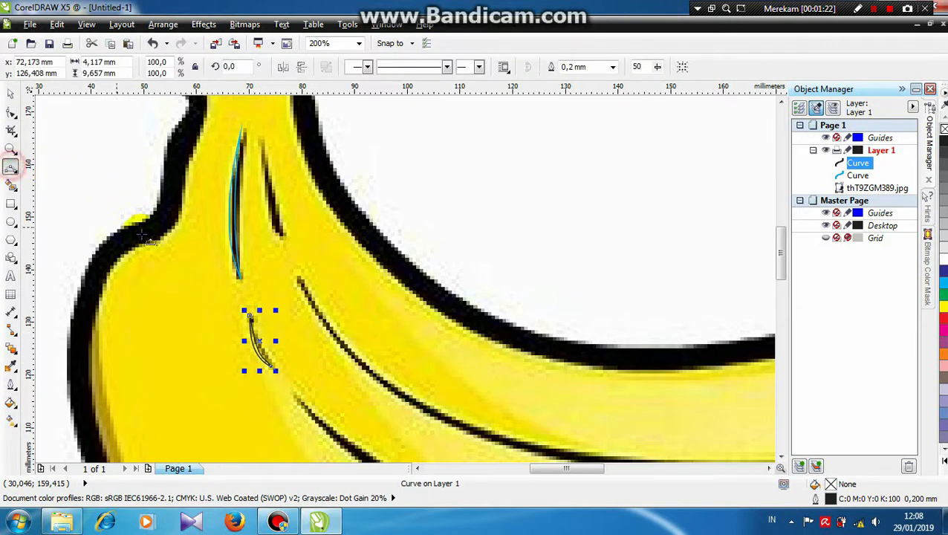
left_click_drag(262, 143, 283, 238)
mouse_move(260, 141)
left_mouse_down()
mouse_move(284, 238)
mouse_move(278, 206)
mouse_move(280, 230)
left_mouse_up()
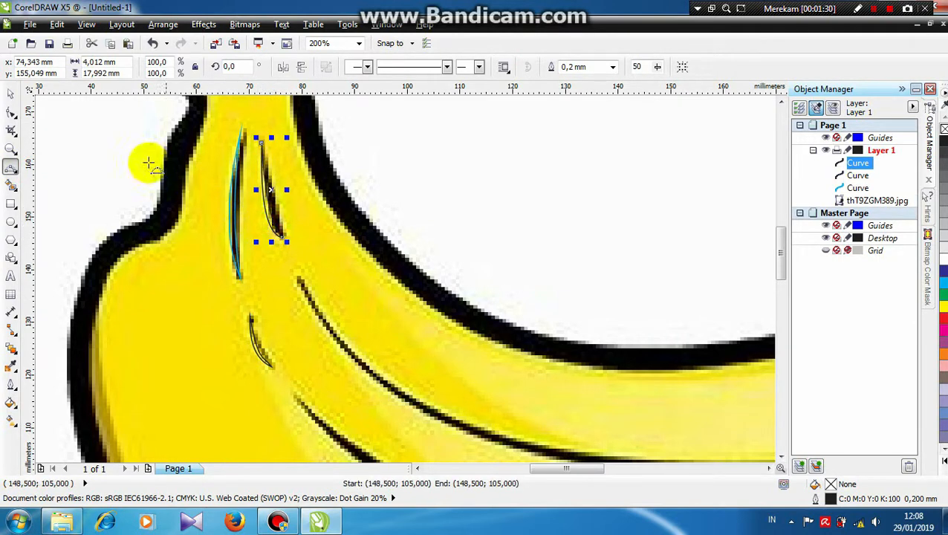
Trace one edge of the lower long banana line with two connected 3-point curves meeting near its middle.
scroll(304, 297, "down", 1)
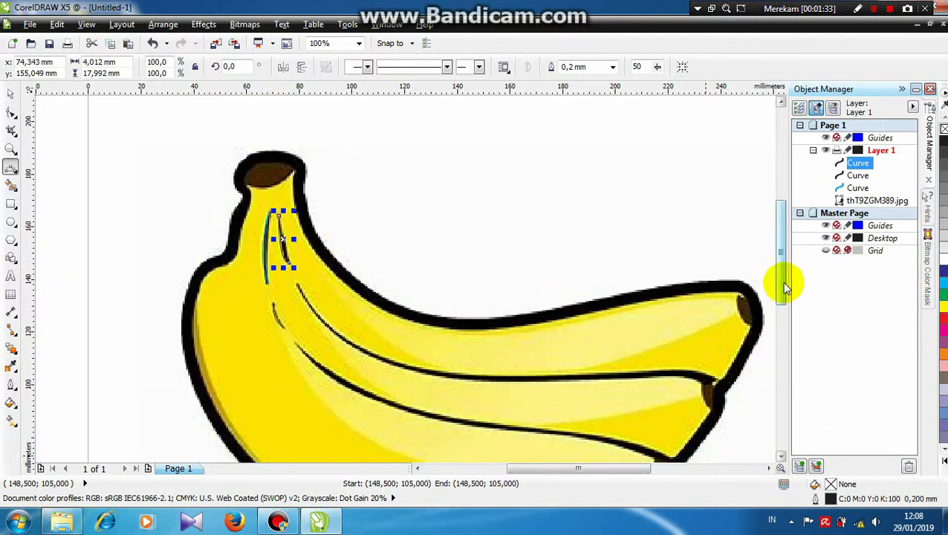
left_click_drag(783, 282, 786, 313)
left_click(297, 235)
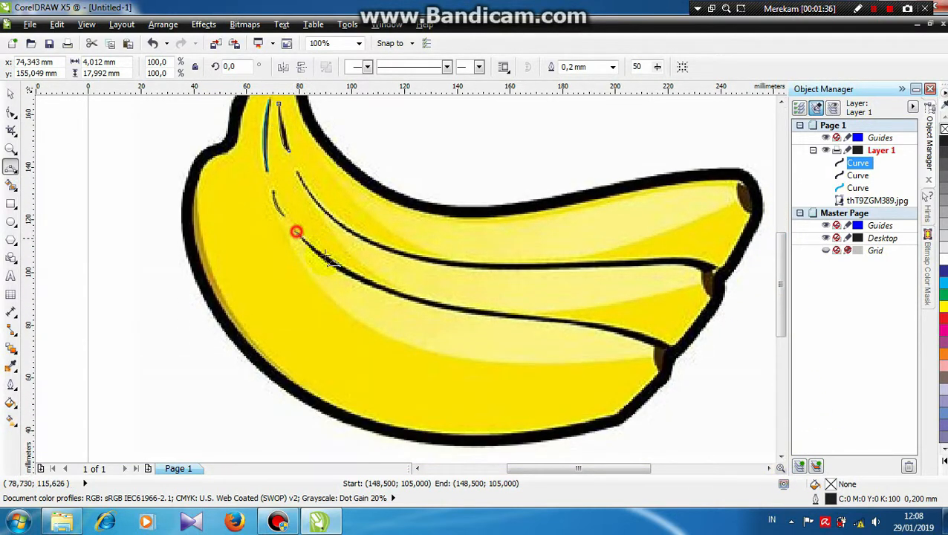
left_click(510, 321)
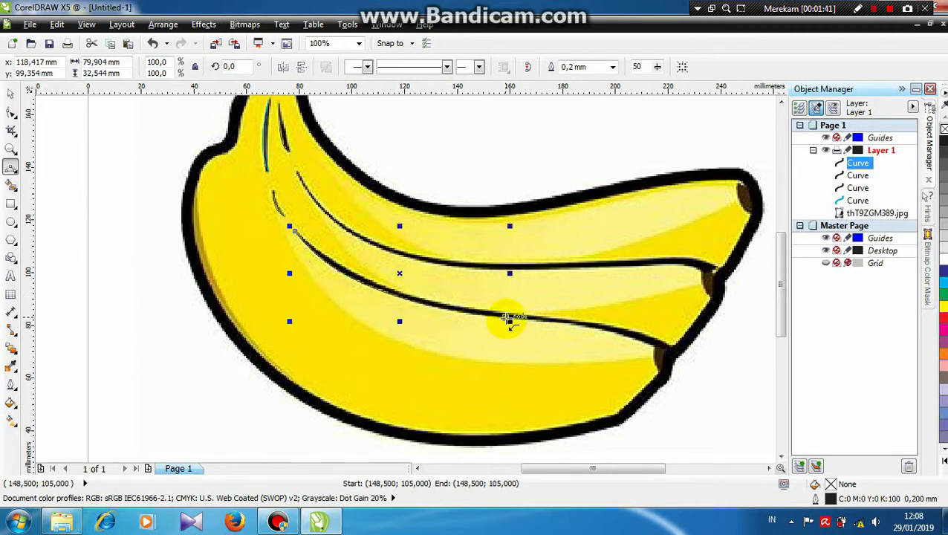
left_click(508, 320)
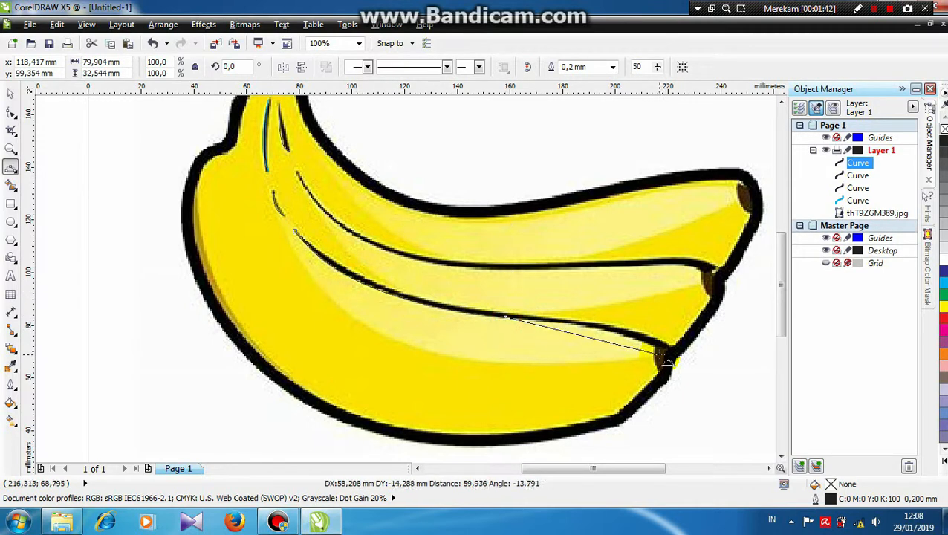
left_click(599, 327)
Trace the opposite edge of the lower long line with two 3-point curves and connect both edges at its right end.
left_click(295, 231)
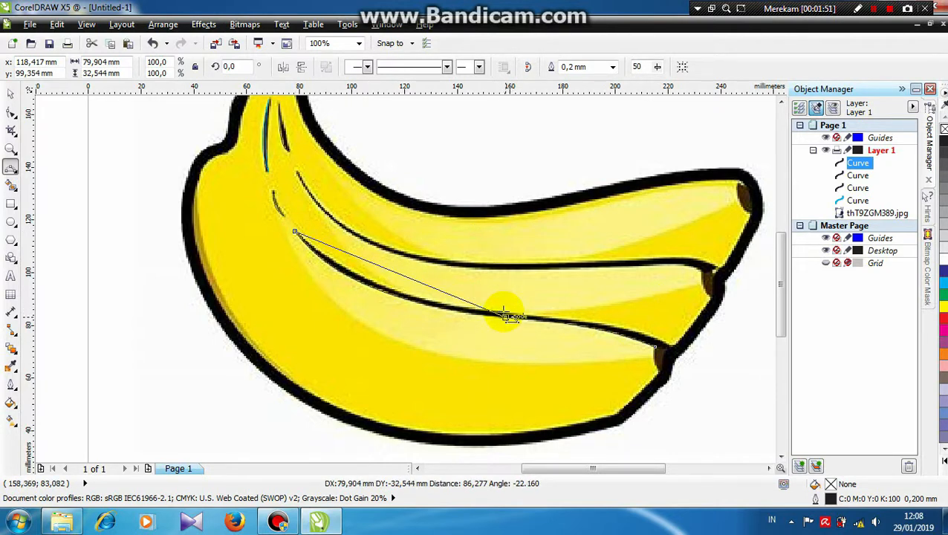
left_click_drag(506, 317, 381, 288)
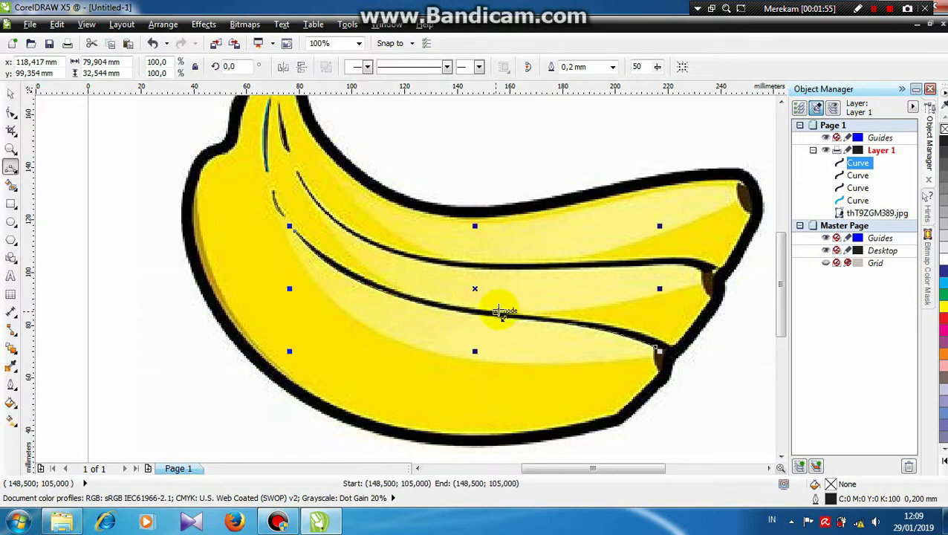
left_click(495, 310)
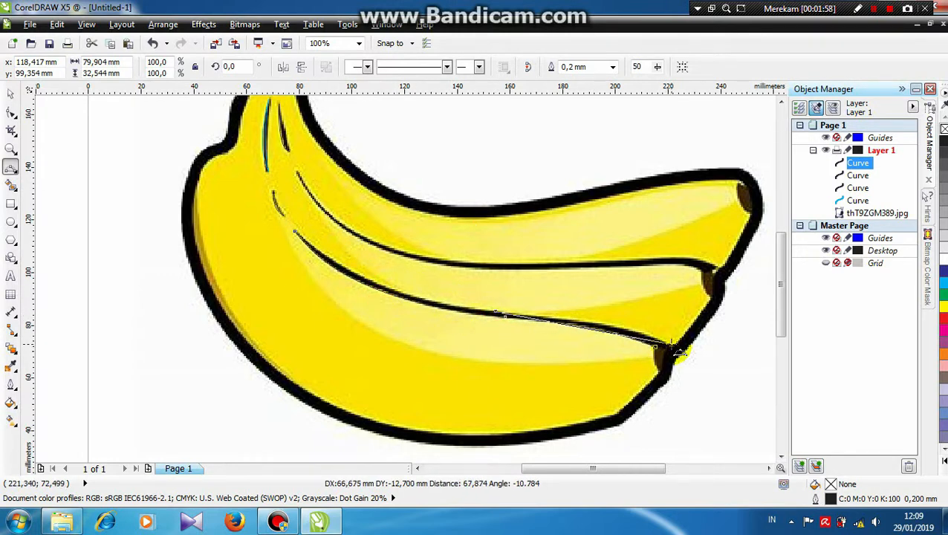
left_click_drag(667, 348, 631, 332)
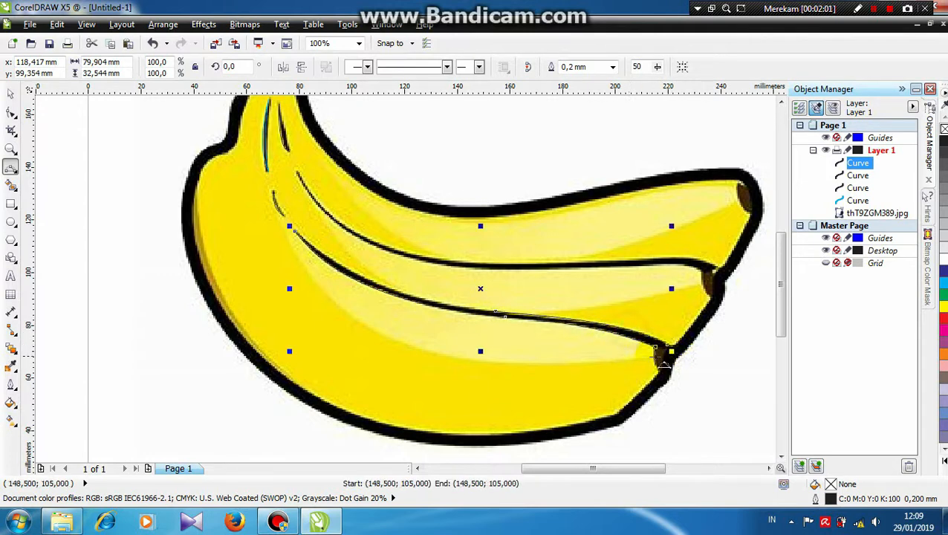
scroll(658, 354, "up", 2)
left_click_drag(580, 348, 600, 348)
left_click(591, 343)
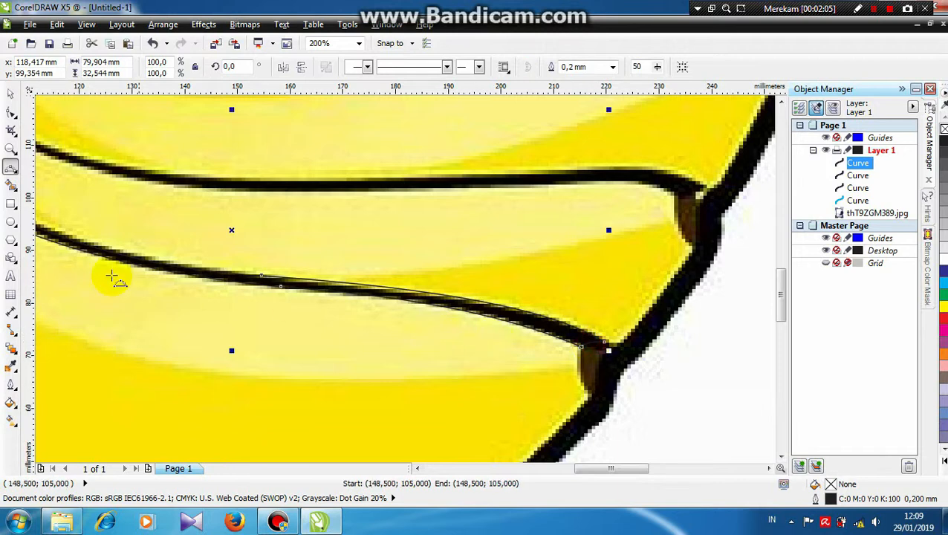
Draw a 3-point curve about 155 mm wide spanning the upper long banana line from end to end.
left_click_drag(626, 469, 592, 479)
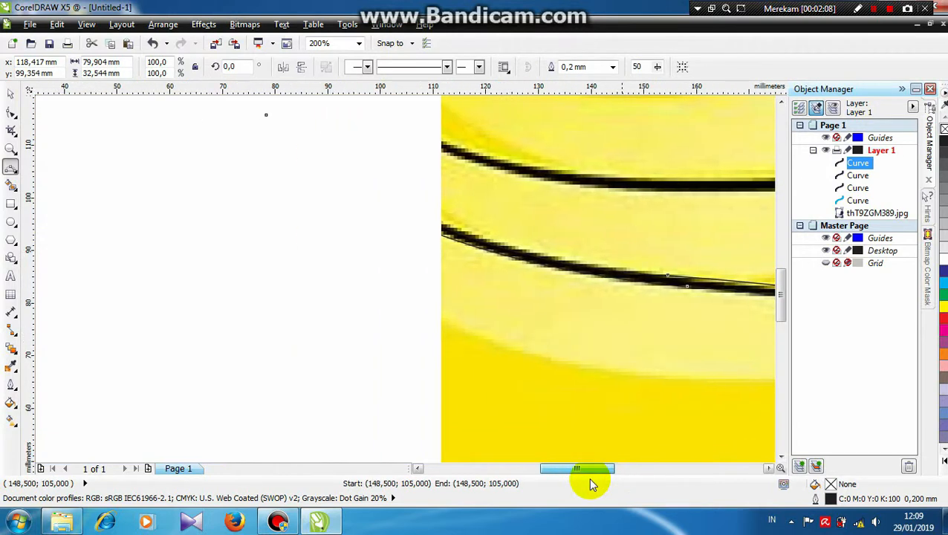
key("F3")
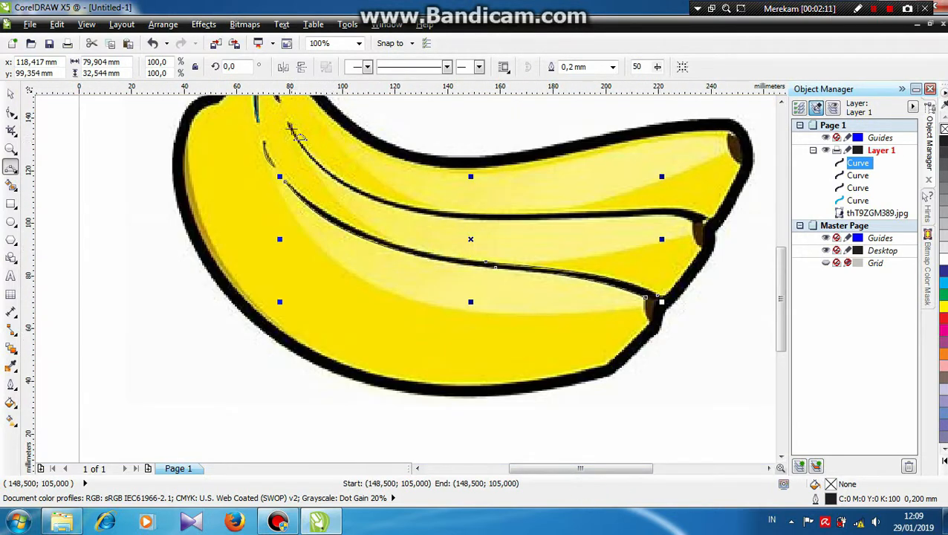
left_click_drag(290, 126, 697, 222)
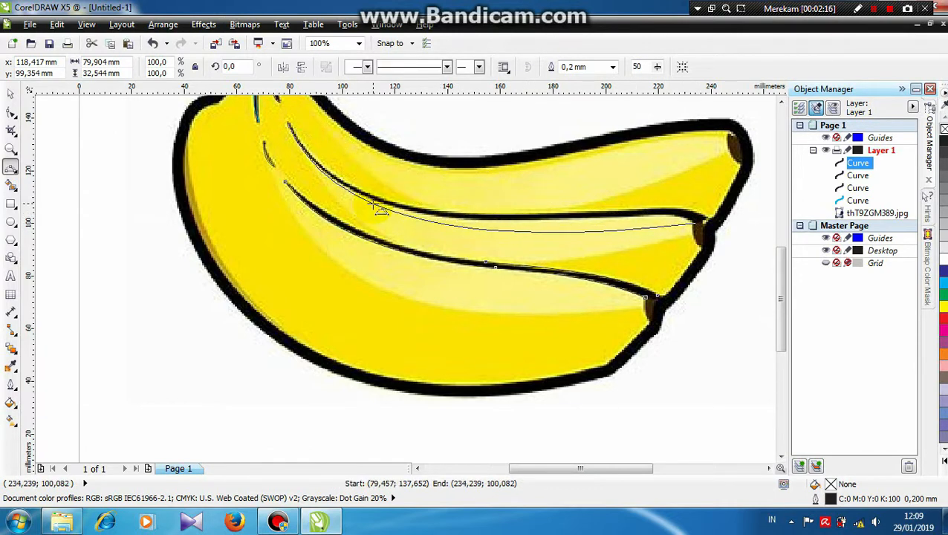
left_click(375, 205)
Add a node to the upper long line's curve with the Shape tool and bend its segments along the line's lower edge.
left_click(11, 111)
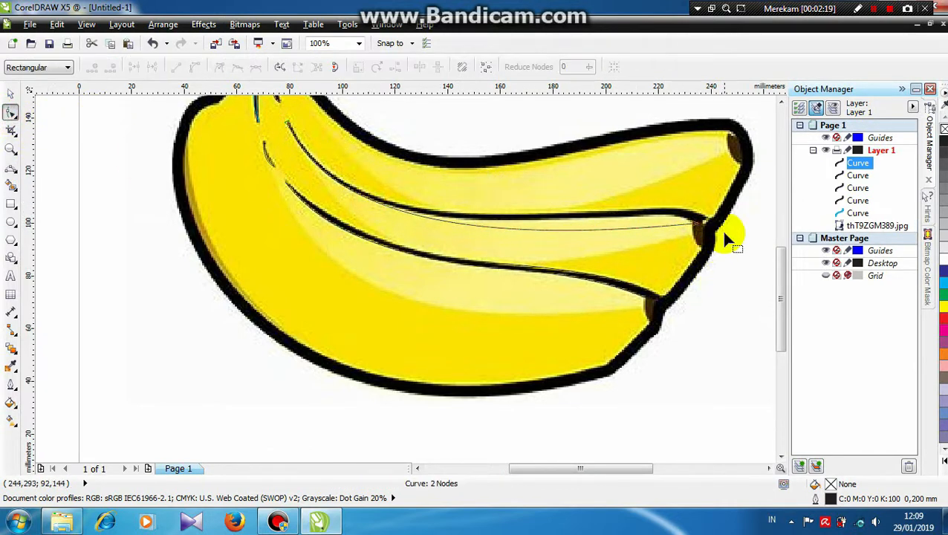
left_click_drag(466, 248, 526, 221)
left_click_drag(589, 225, 685, 217)
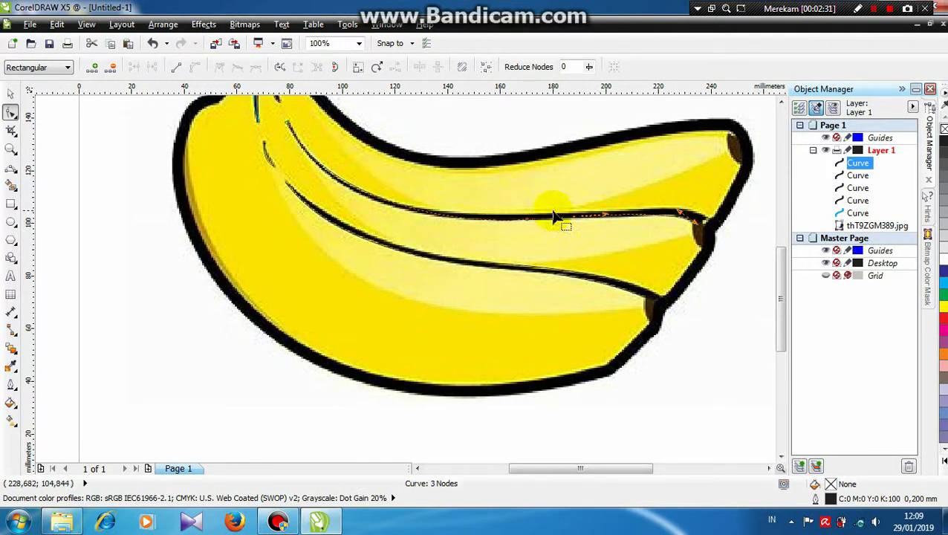
left_click_drag(266, 103, 339, 165)
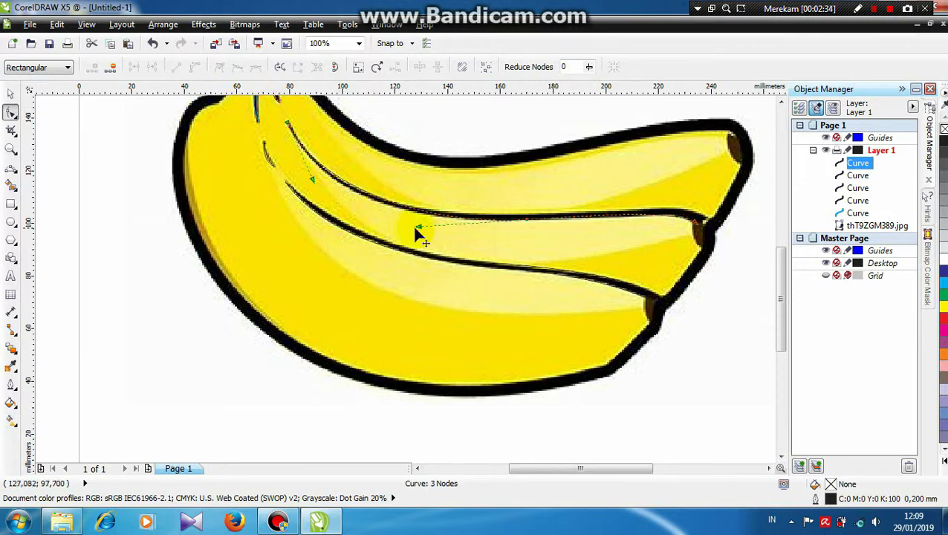
left_click_drag(419, 232, 416, 238)
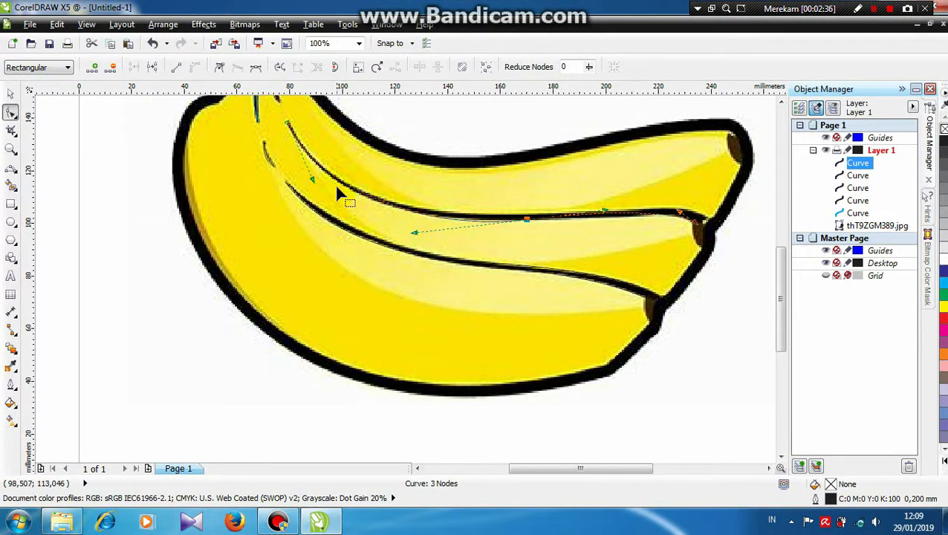
left_click_drag(311, 179, 311, 187)
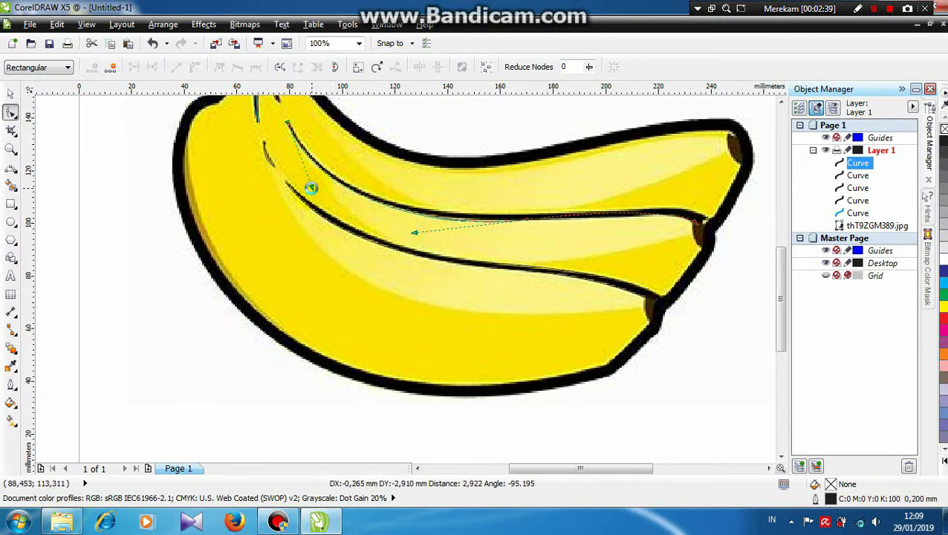
Trace the opposite edge of the upper long line with two connected 3-point curves starting from the existing curve's left end node.
left_click(10, 167)
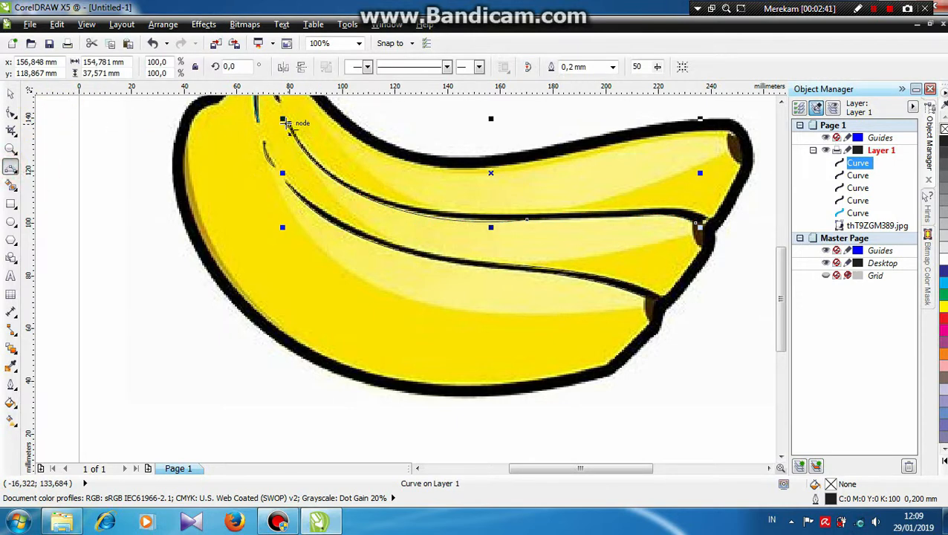
left_click(288, 124)
left_click(509, 214)
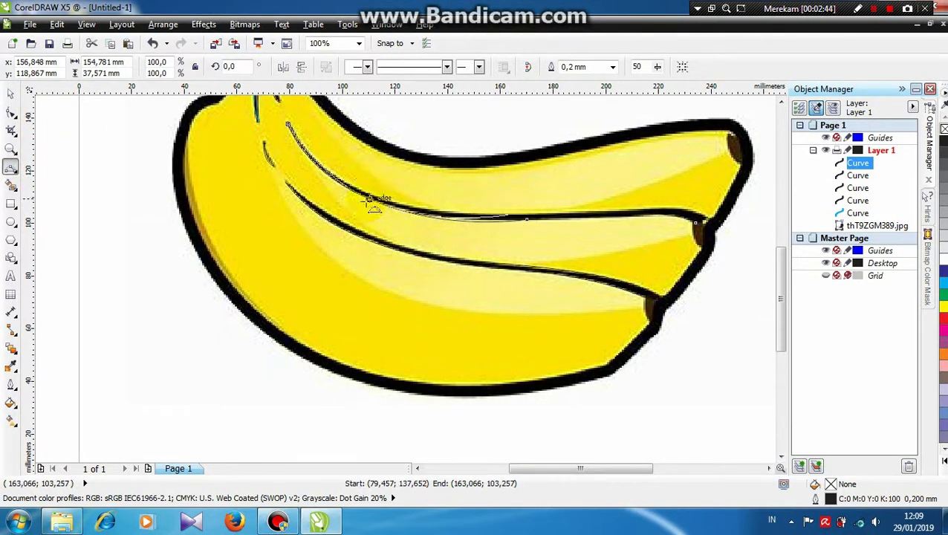
left_click(470, 209)
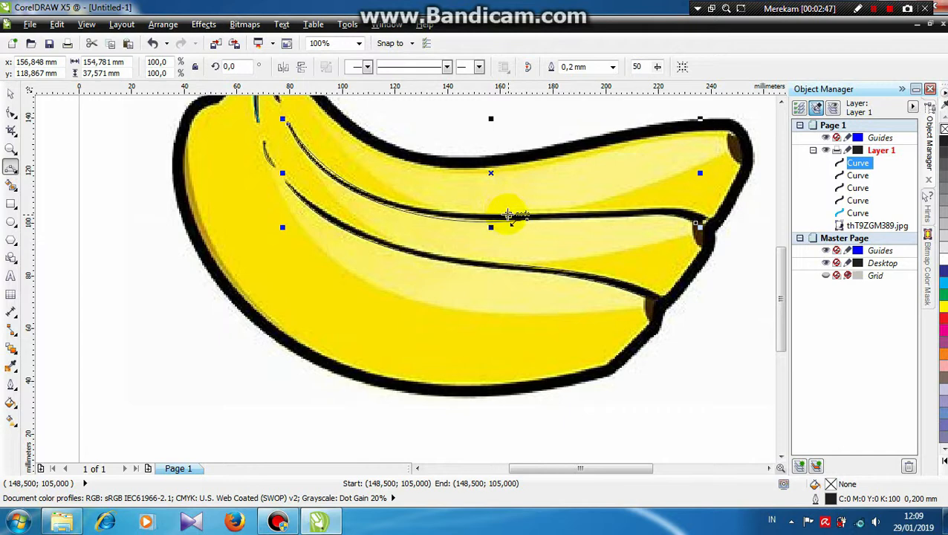
left_click(697, 220)
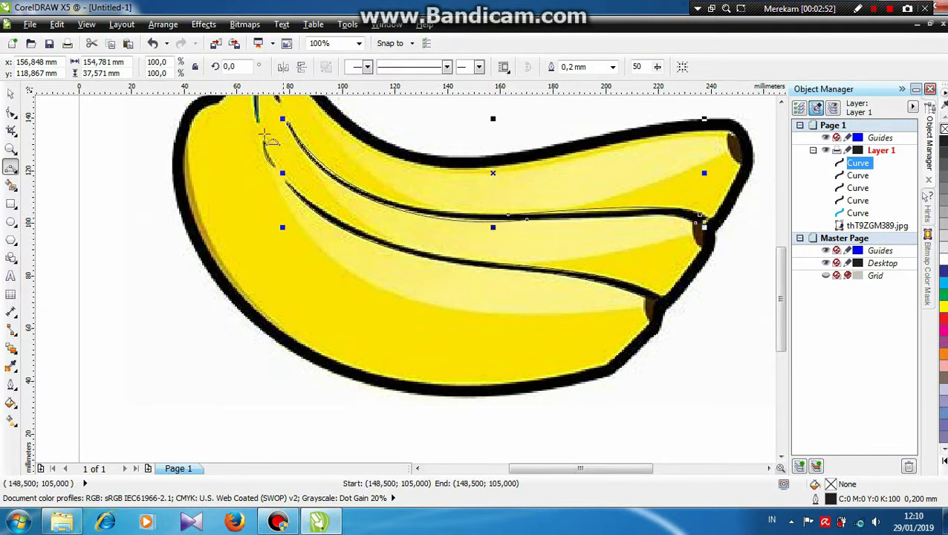
Adjust both curve handles on the right half of the upper long line's top edge so it follows the black line.
left_click(10, 113)
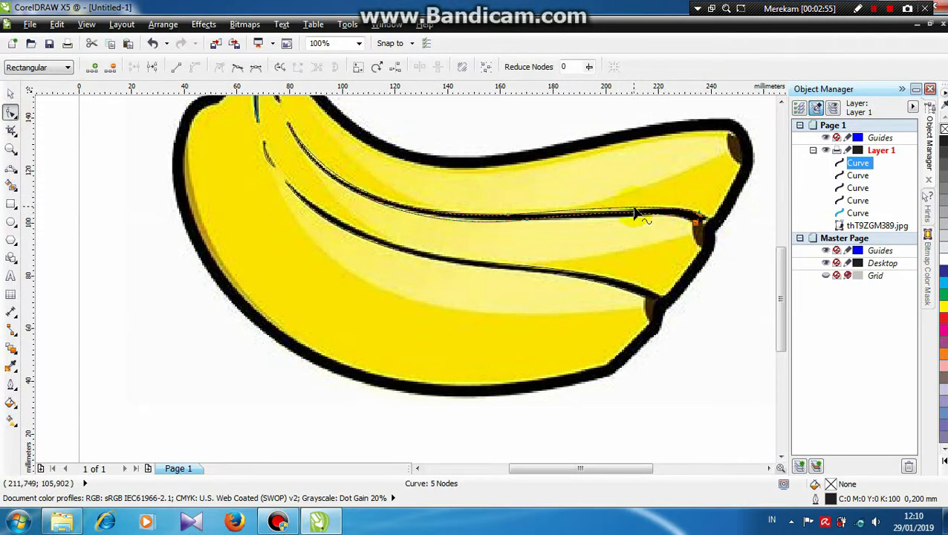
scroll(635, 212, "up", 2)
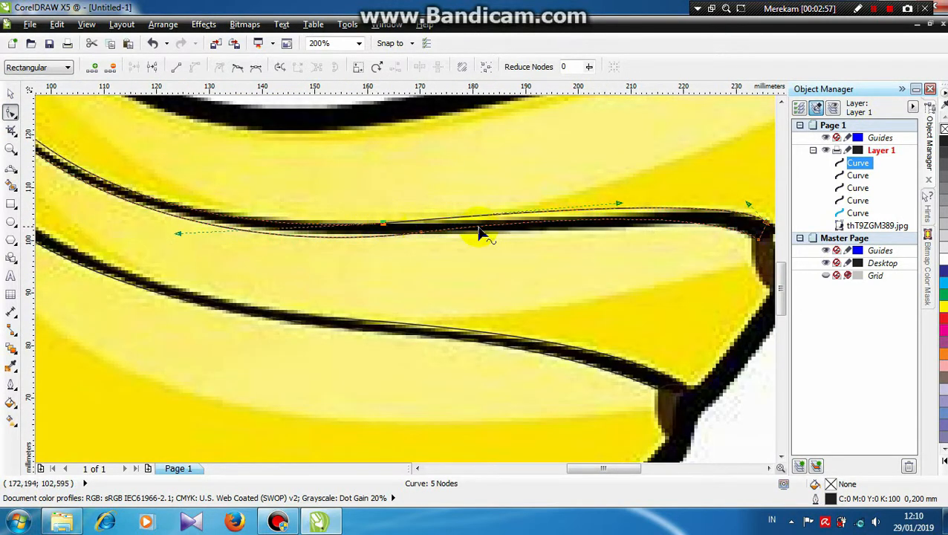
mouse_move(618, 210)
left_mouse_down()
mouse_move(616, 220)
mouse_move(617, 212)
left_mouse_up()
left_click_drag(747, 204, 747, 210)
Draw a 3-point curve about 139 × 50 mm along the lower edge of the lowest banana's light highlight.
scroll(692, 221, "down", 2)
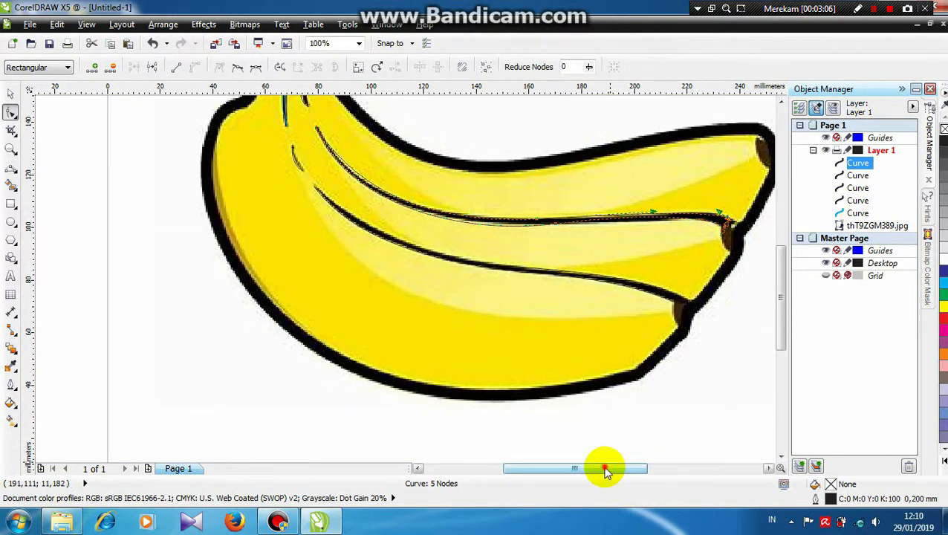
left_click_drag(603, 469, 636, 469)
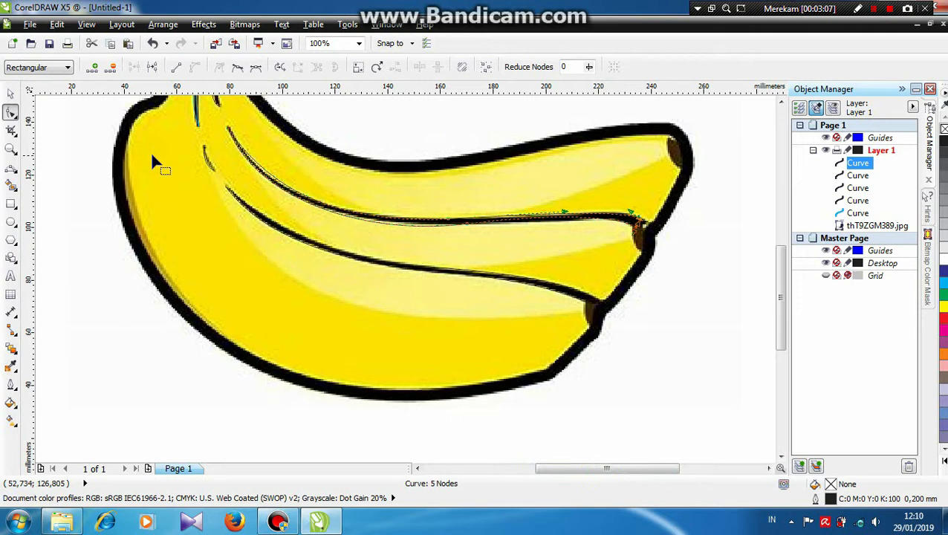
left_click(11, 166)
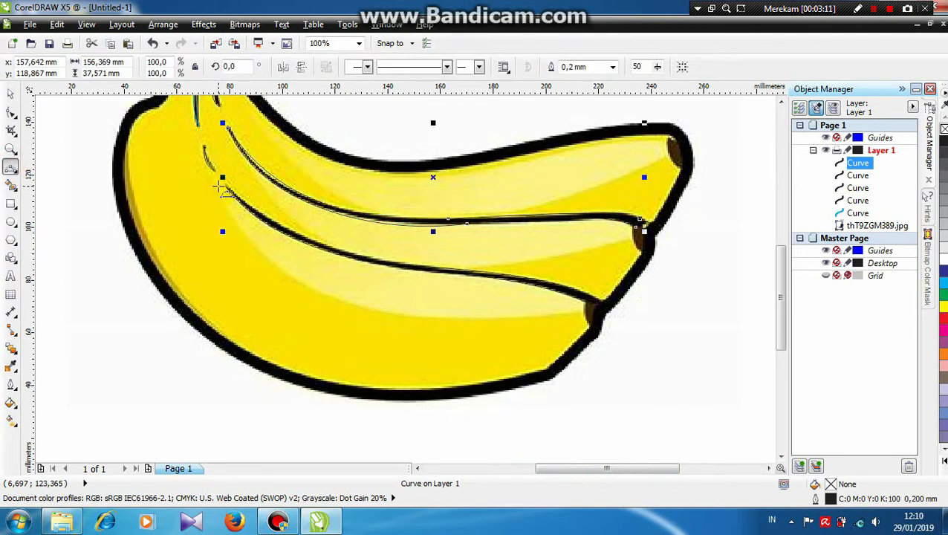
left_click(221, 185)
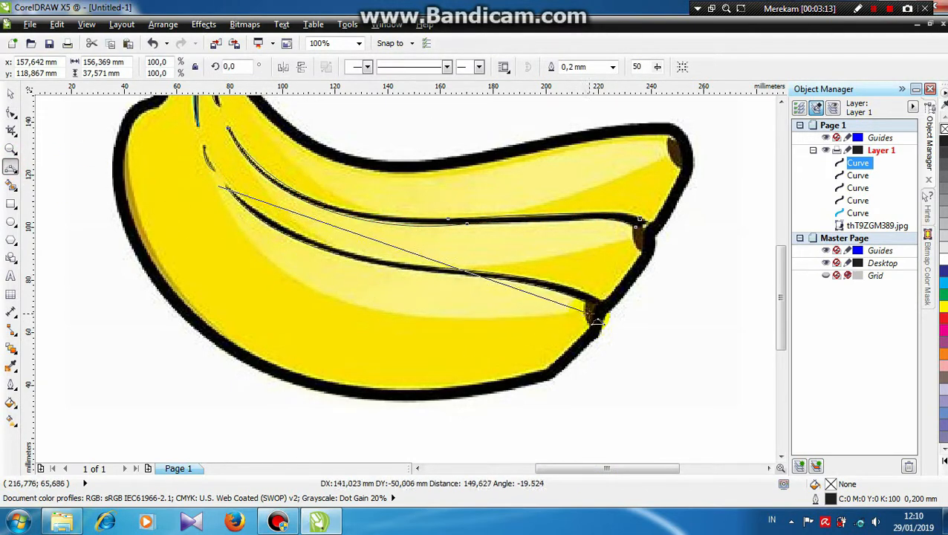
left_click_drag(583, 310, 583, 310)
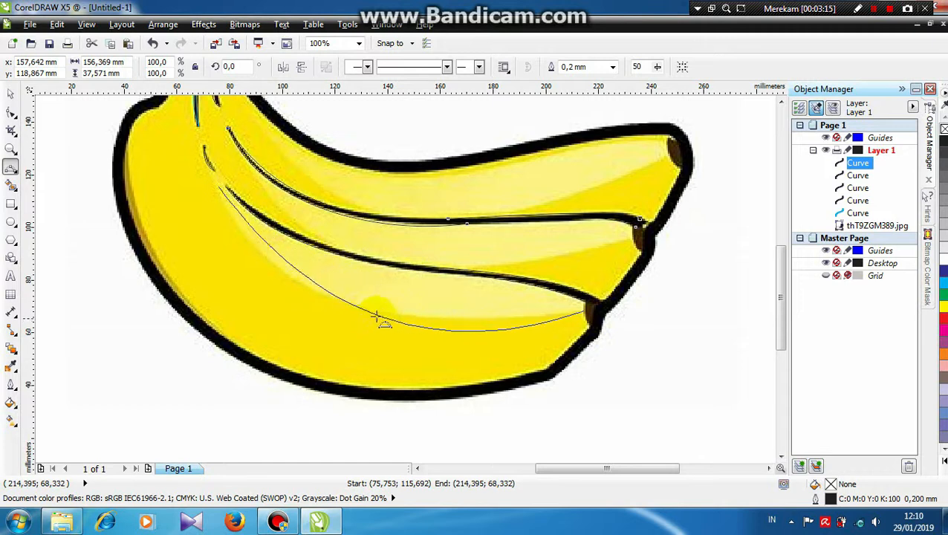
left_click(311, 287)
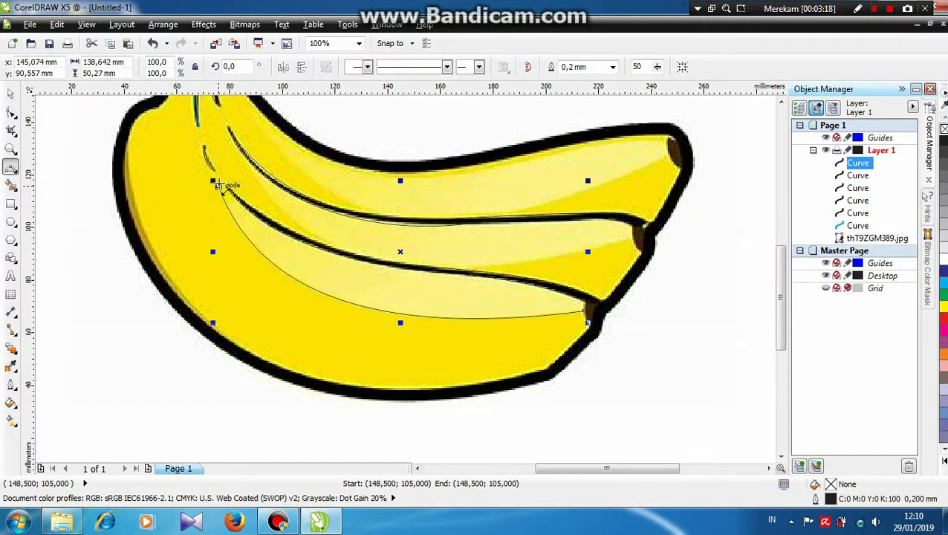
Draw a 3-point curve for the highlight's upper edge from the existing left node to the brown tip, undoing the first attempt.
left_click(586, 303)
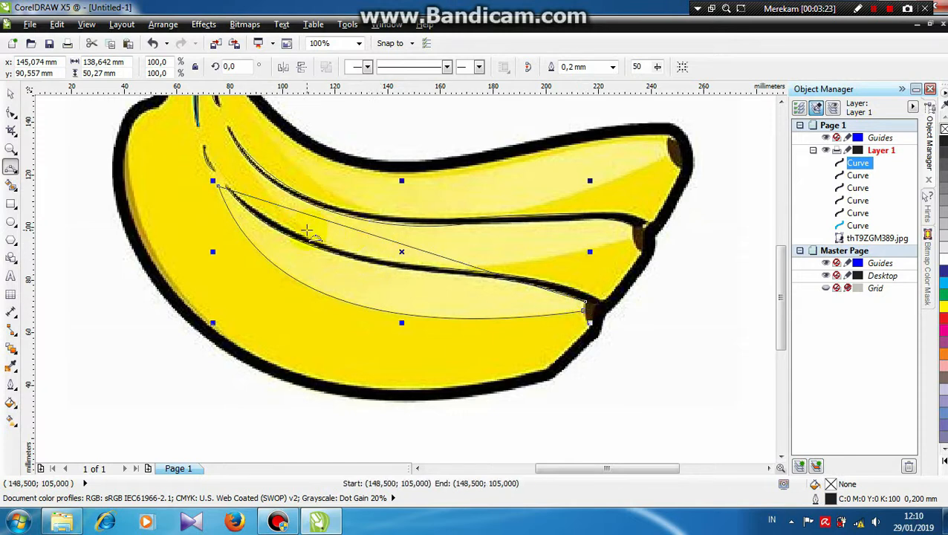
key("ctrl+z")
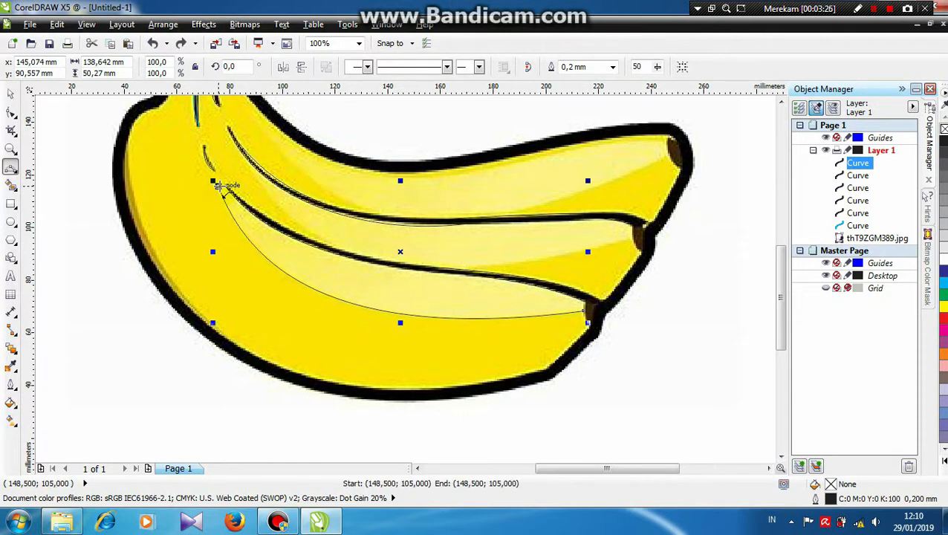
mouse_move(219, 185)
left_mouse_down()
mouse_move(307, 228)
mouse_move(577, 309)
mouse_move(586, 301)
left_mouse_up()
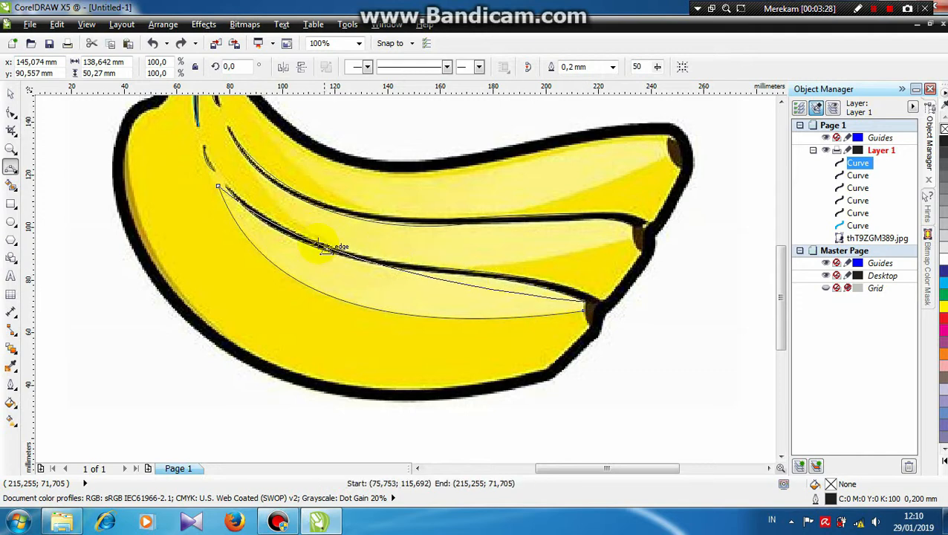
left_click(296, 239)
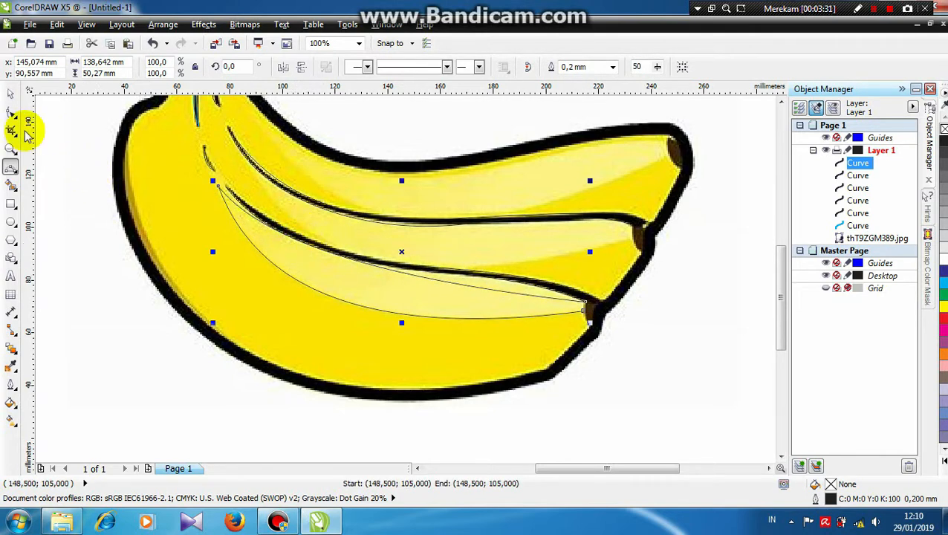
Move the highlight outline's left node onto the lower long line's left end and adjust the upper edge's handle there.
left_click(11, 112)
left_click(218, 188)
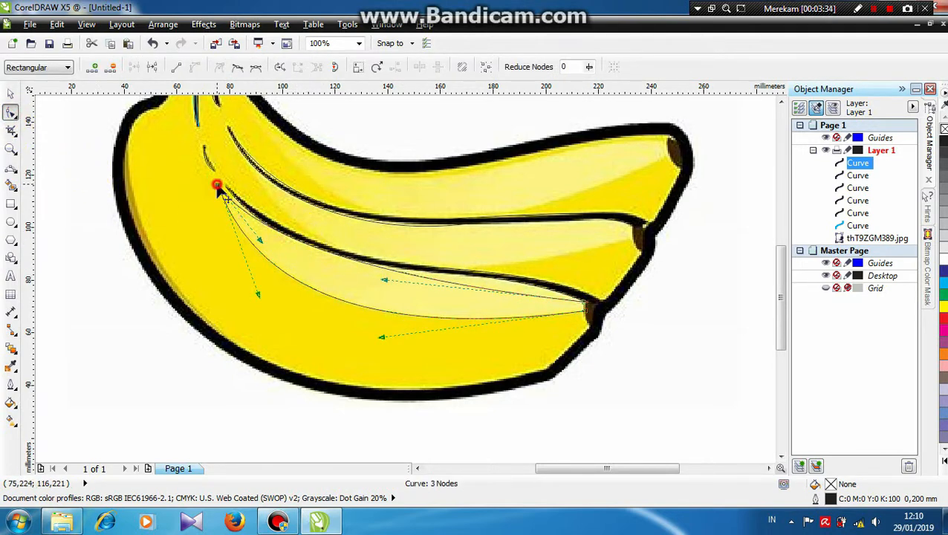
left_click_drag(218, 187, 224, 187)
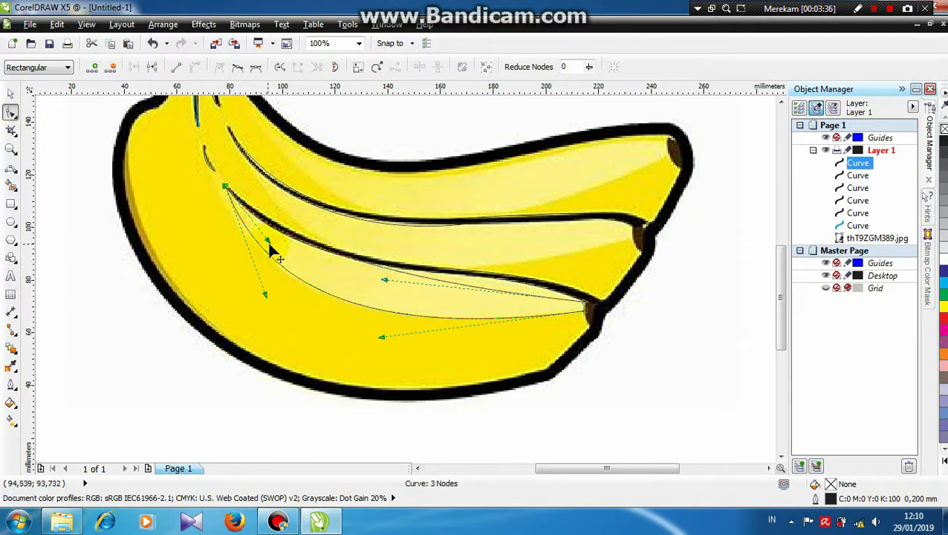
left_click_drag(269, 242, 264, 243)
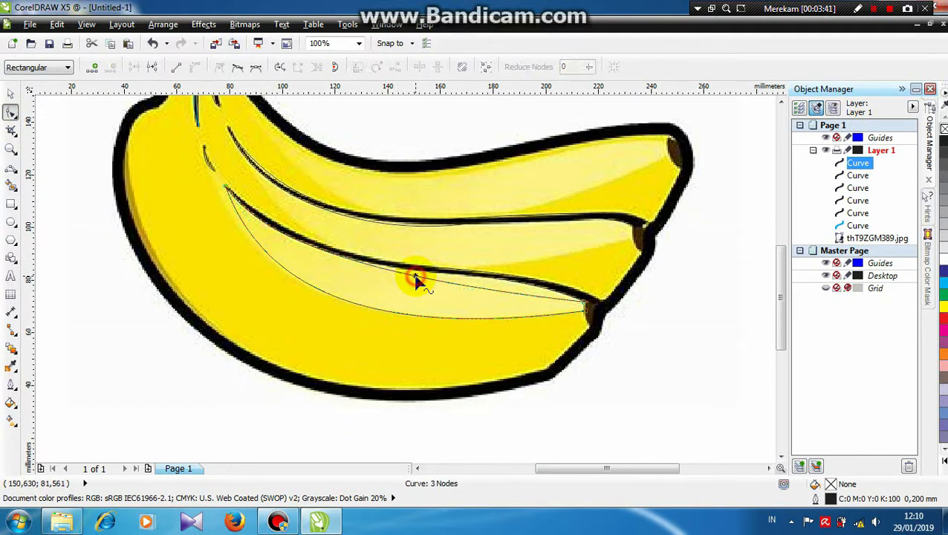
Add a node midway along the highlight's upper edge, place it on the lower long line and bend both segments to follow that line.
double_click(416, 282)
left_click_drag(418, 281, 427, 271)
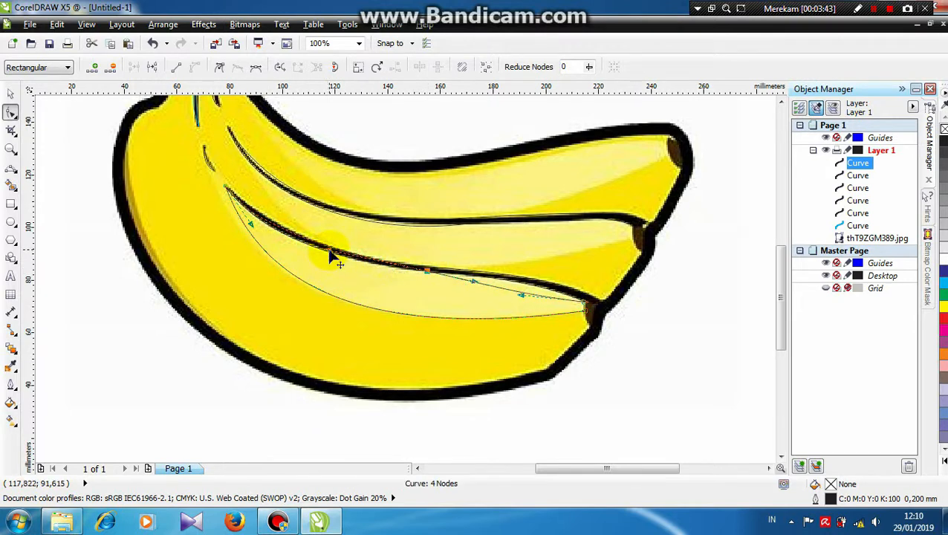
left_click_drag(331, 252, 318, 264)
scroll(317, 264, "up", 1)
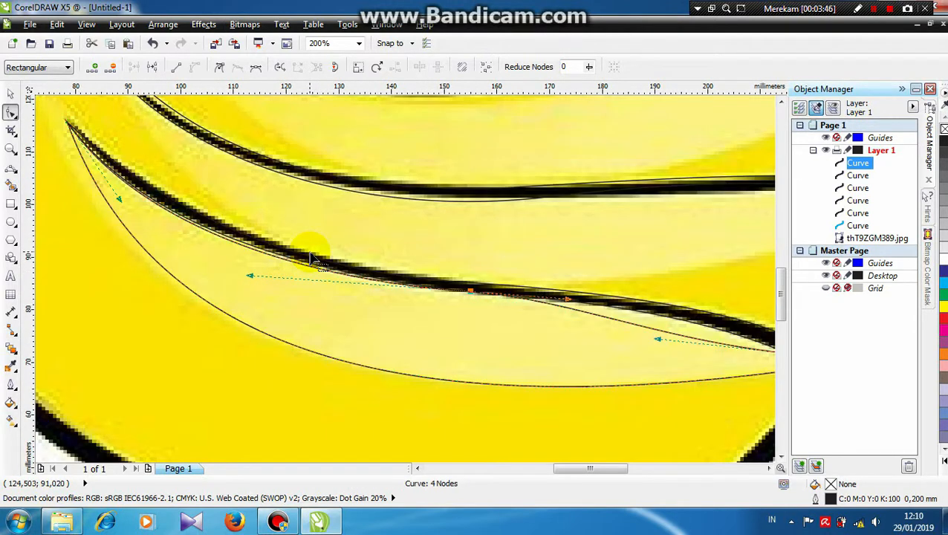
left_click_drag(250, 275, 254, 269)
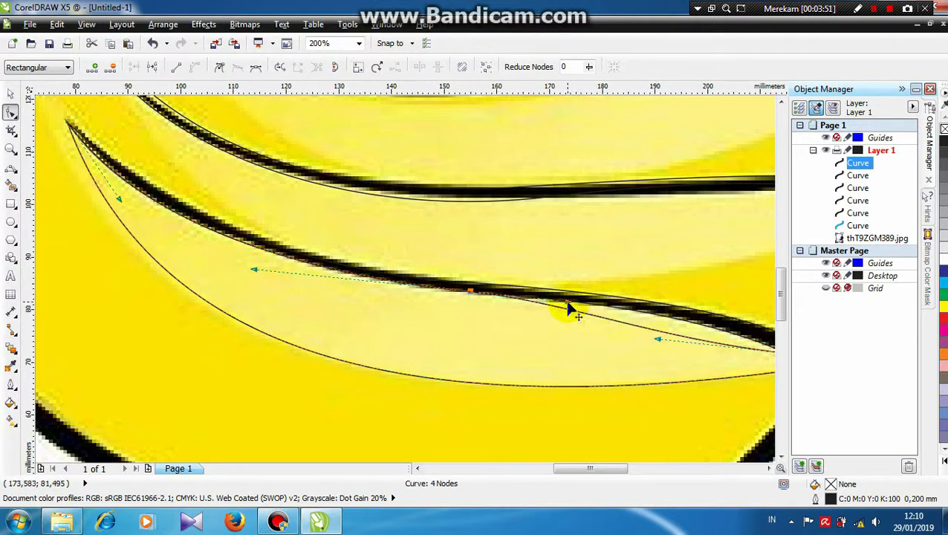
left_click_drag(660, 342, 680, 314)
Connect the two open right ends of the highlight outline with a short 3-point curve segment beside the brown tip.
scroll(645, 324, "down", 1)
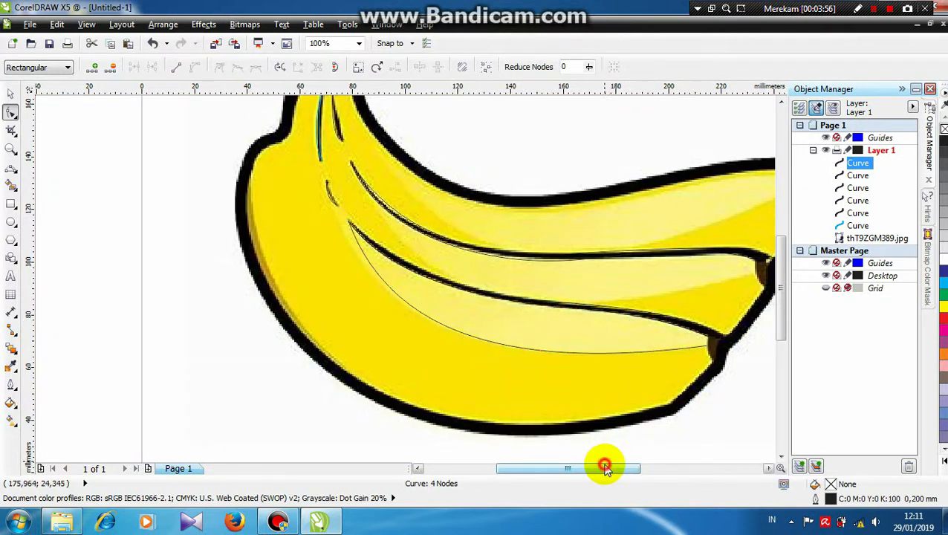
left_click_drag(606, 464, 643, 464)
left_click(11, 167)
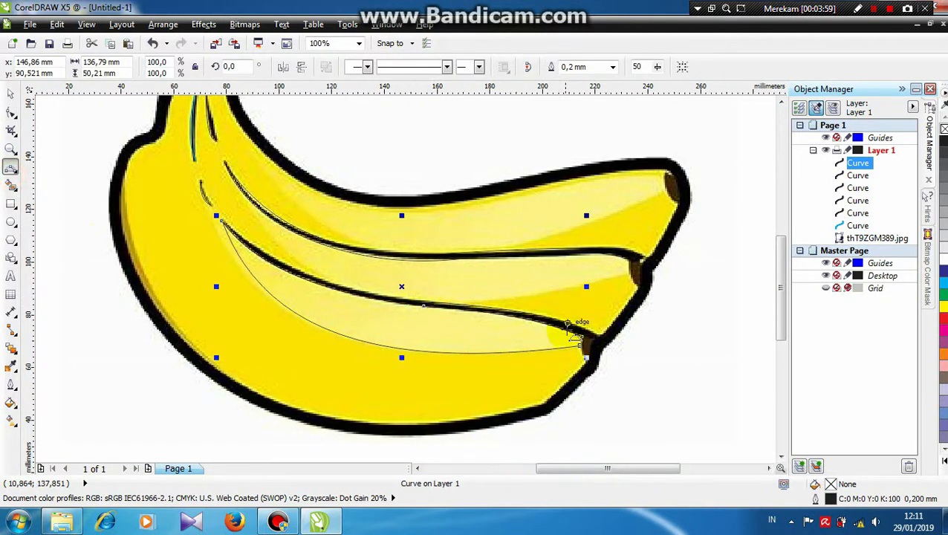
left_click(583, 339)
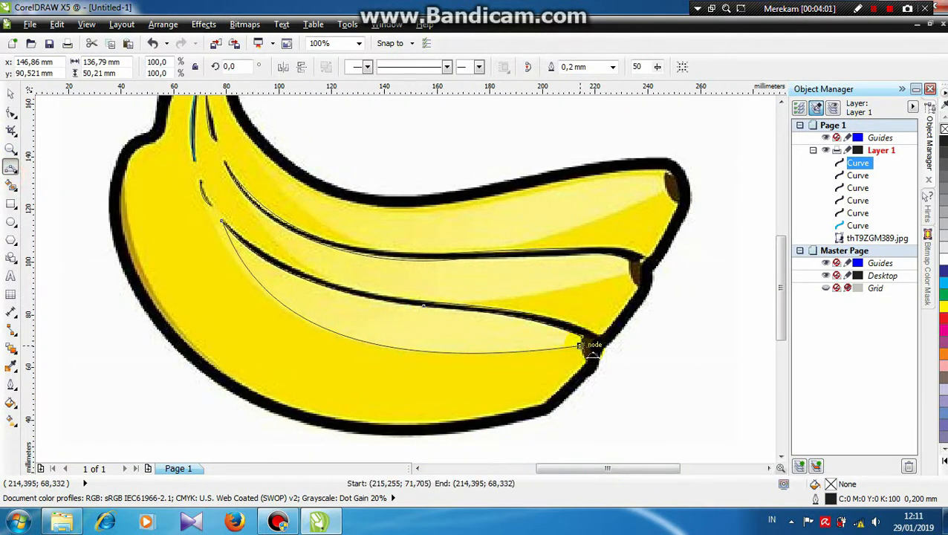
left_click(580, 345)
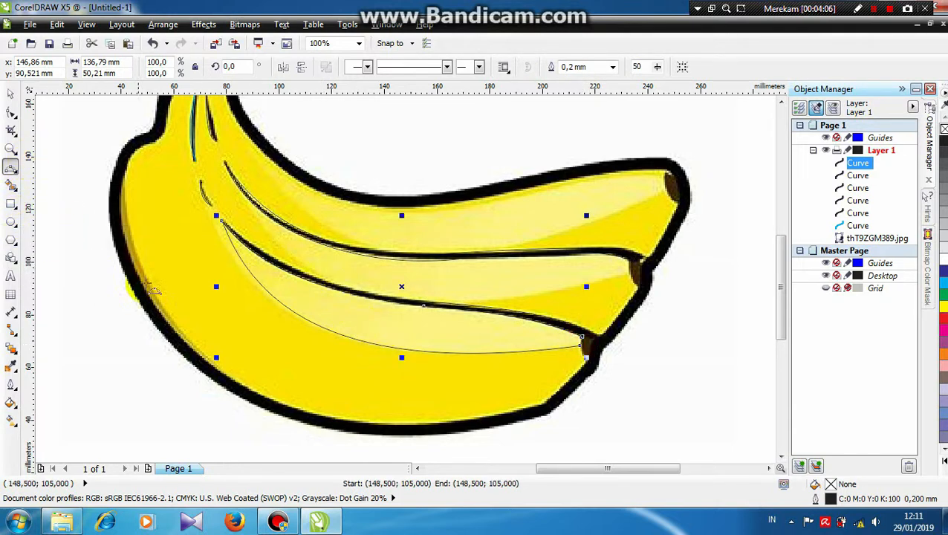
Draw a 3-point curve about 5 × 10 mm along the lowest banana's brown tip and adjust both handles to fit its rounded inner edge.
scroll(597, 342, "up", 1)
scroll(528, 361, "up", 1)
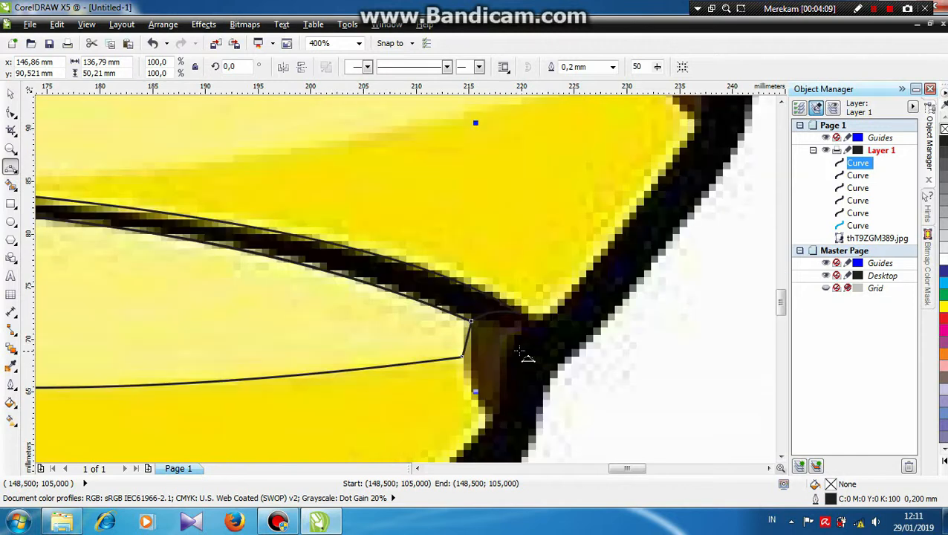
mouse_move(496, 416)
left_mouse_down()
mouse_move(488, 363)
mouse_move(530, 318)
mouse_move(496, 323)
mouse_move(470, 330)
left_mouse_up()
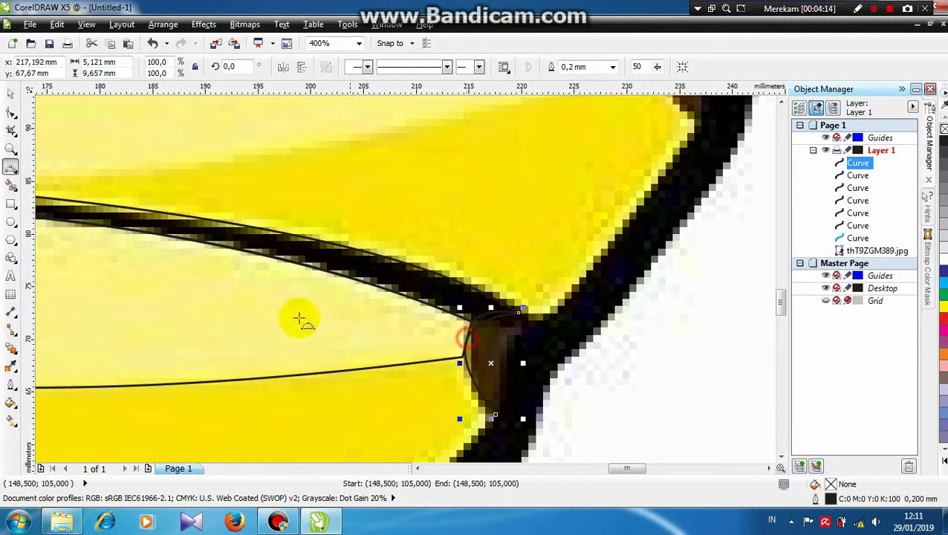
left_click(11, 111)
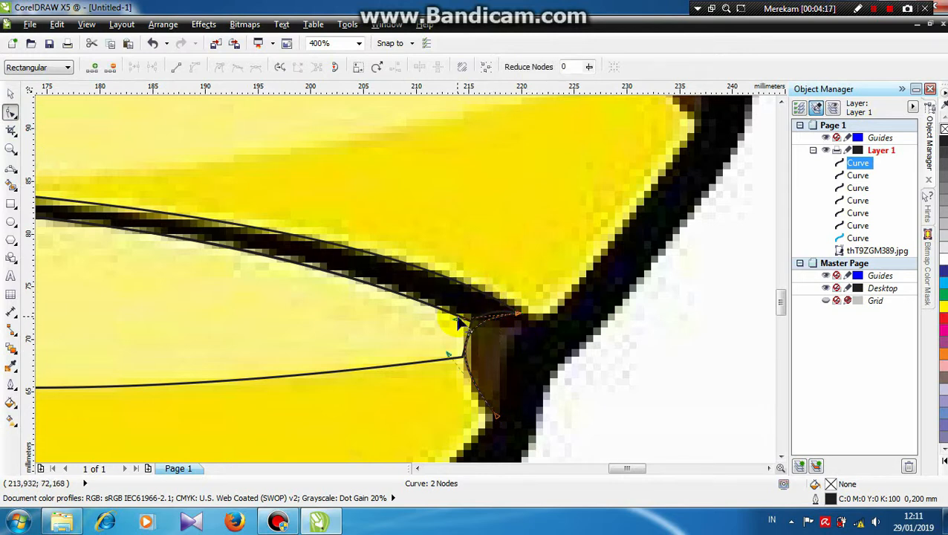
mouse_move(461, 322)
left_mouse_down()
mouse_move(467, 303)
mouse_move(458, 303)
left_mouse_up()
left_click_drag(448, 356, 446, 383)
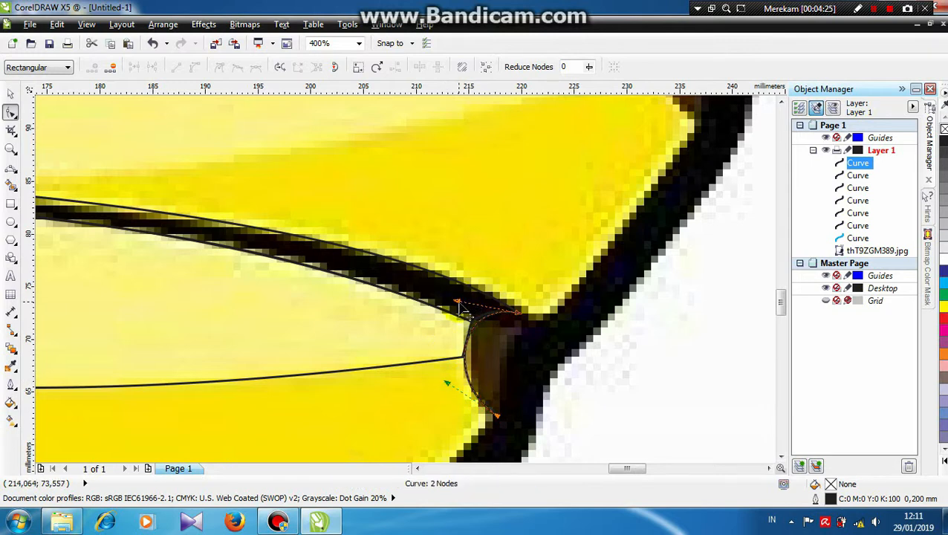
Adjust the upper handle of the lowest tip's curve and close the tip outline with a 3-point curve along its outer side.
left_click_drag(458, 302, 461, 297)
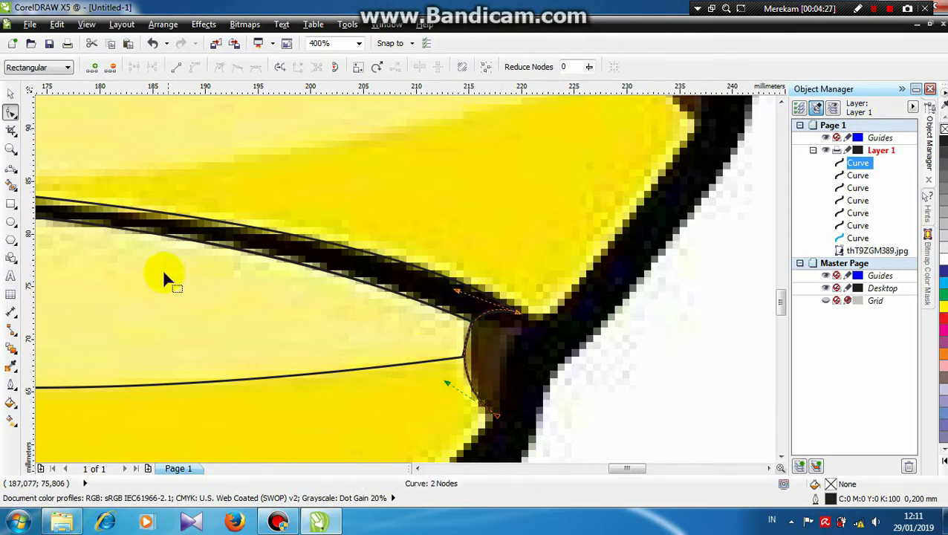
left_click(11, 167)
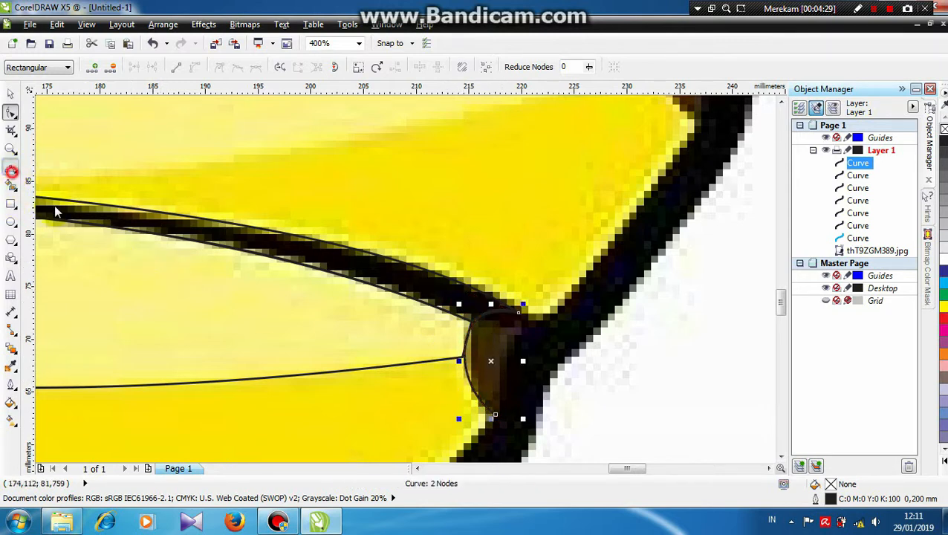
left_click(497, 414)
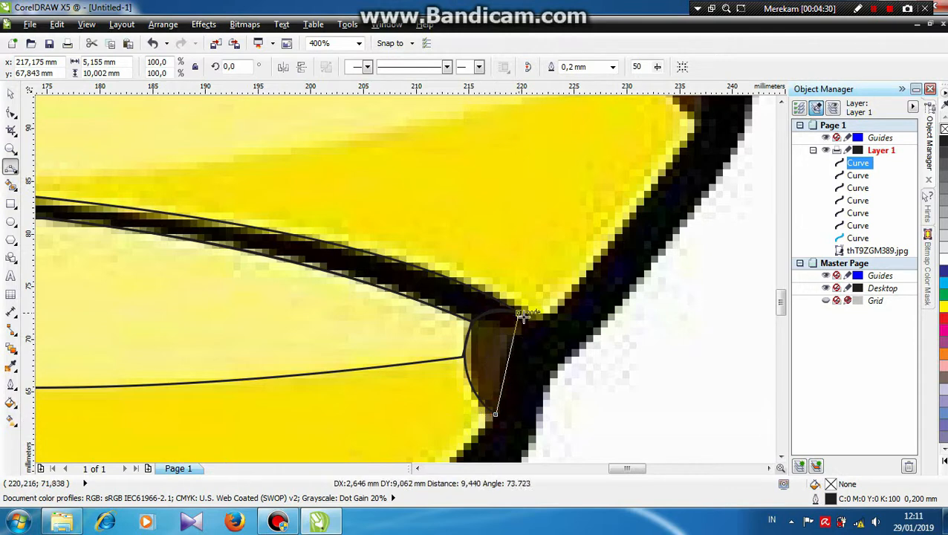
left_click(514, 368)
Draw a 3-point curve about 5 × 13 mm along the inner edge of the middle banana's brown tip.
scroll(568, 341, "down", 1)
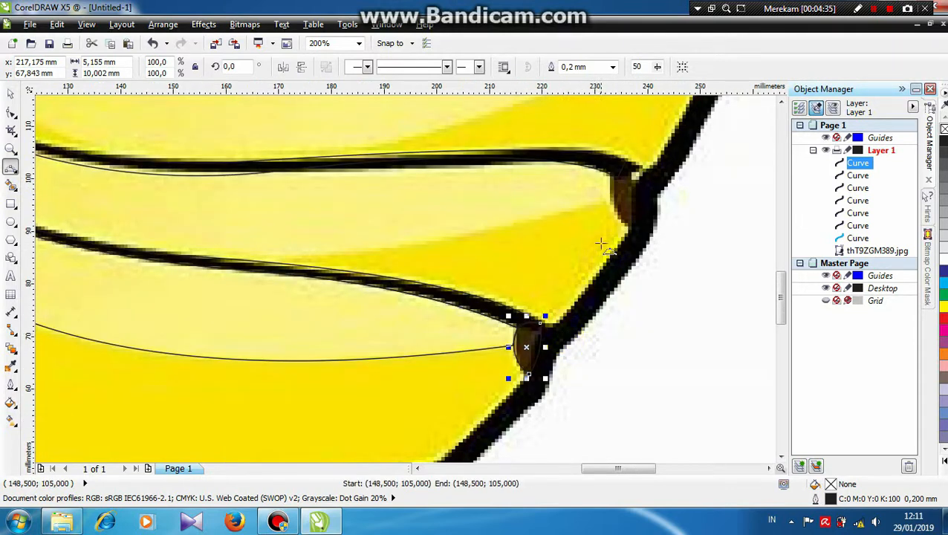
left_click(636, 231)
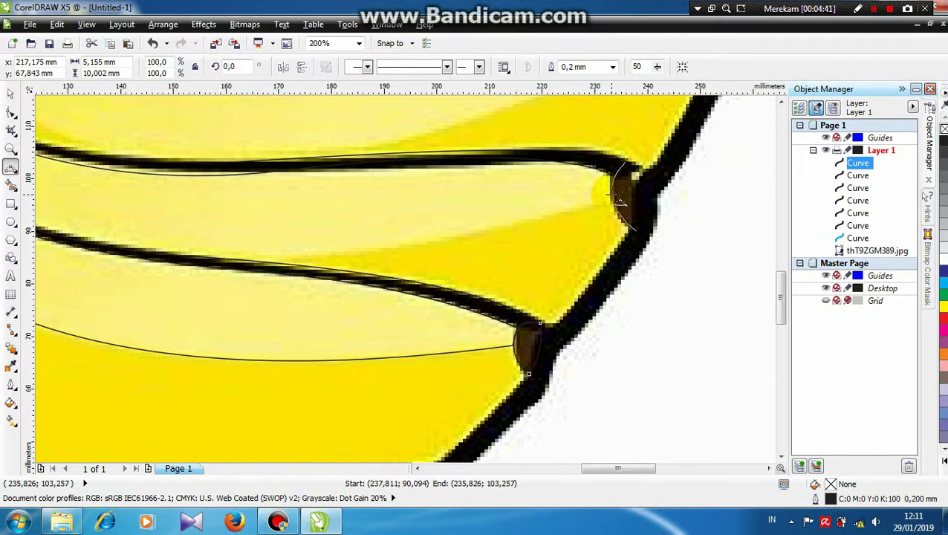
left_click(609, 192)
scroll(618, 180, "up", 2)
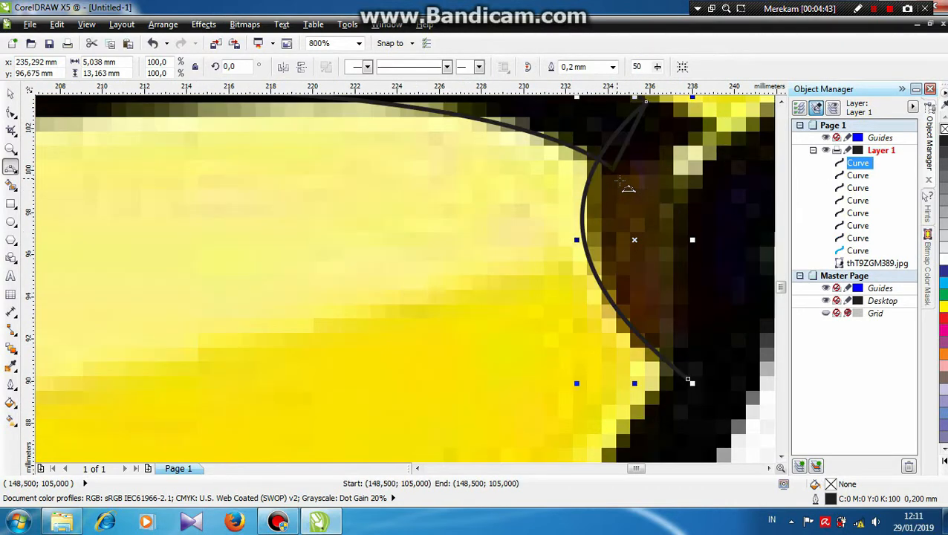
Extend the middle tip's curve with a short segment from its upper end and close it along the outer side with a curved segment.
left_click(780, 101)
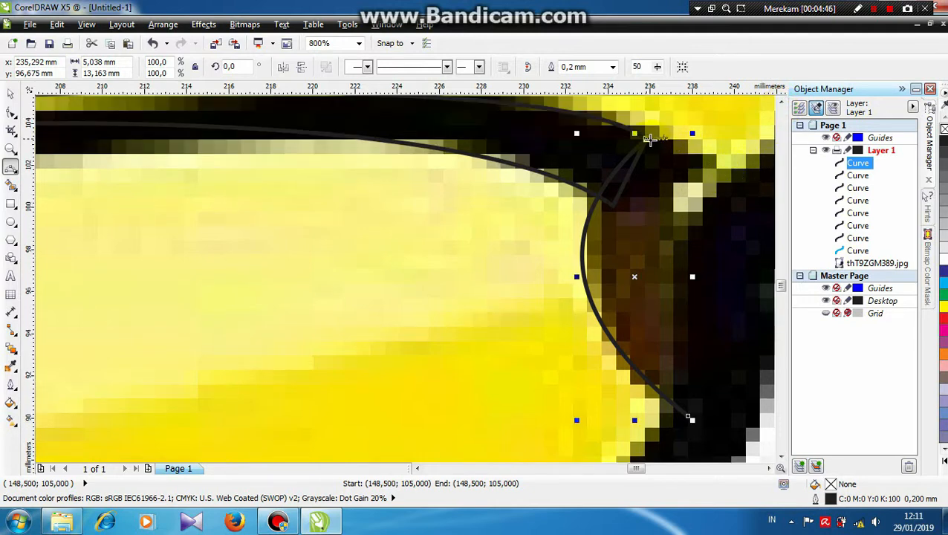
left_click(645, 138)
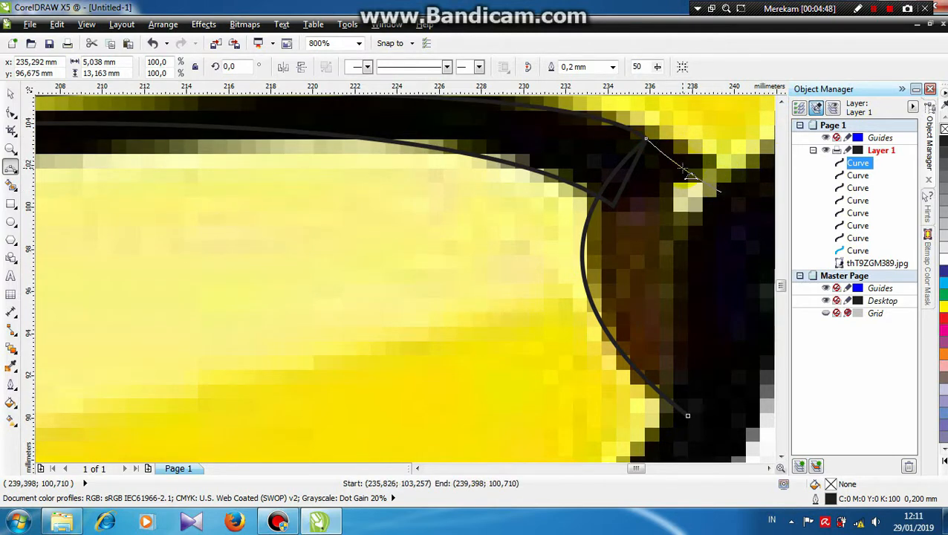
left_click(719, 191)
left_click(719, 191)
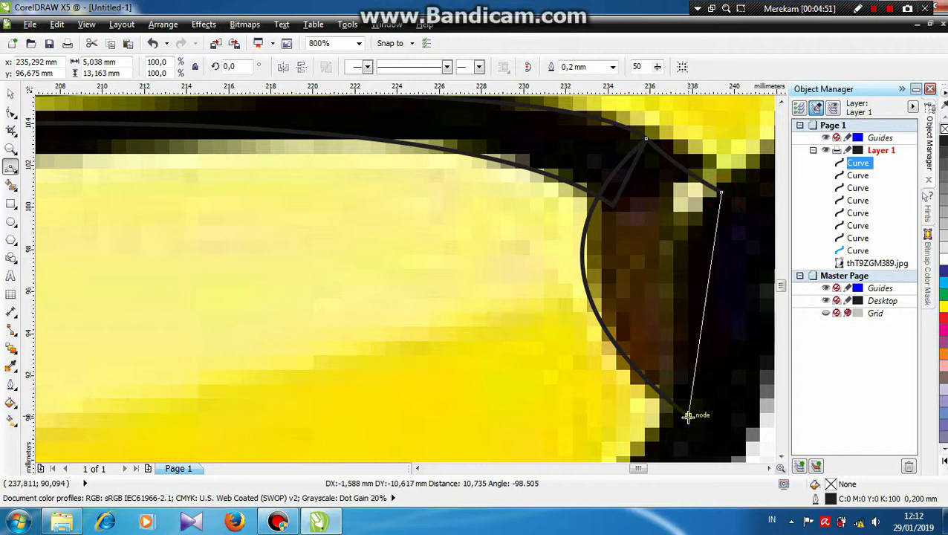
left_click_drag(687, 416, 689, 302)
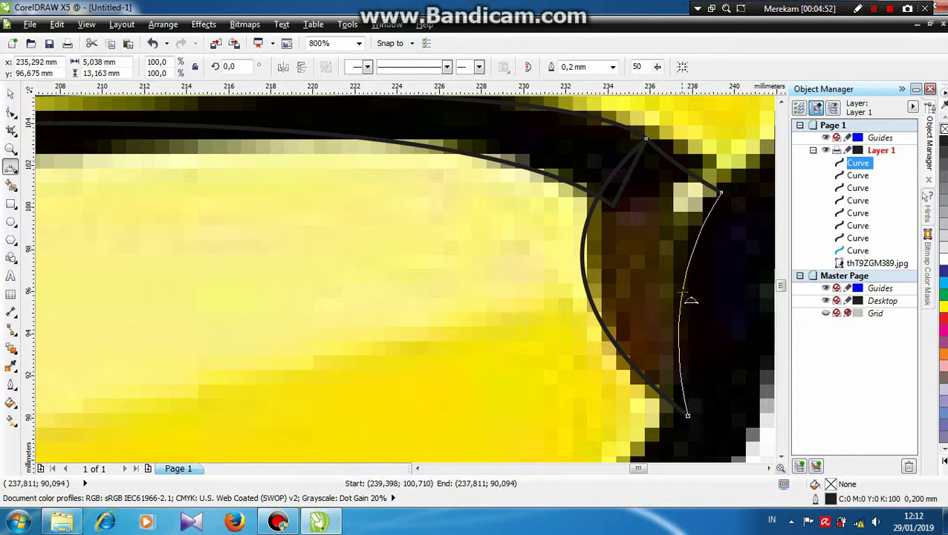
Adjust both handles of the middle tip's inner curve to fit the edge of the brown area.
left_click(13, 111)
left_click_drag(547, 229, 586, 253)
left_click_drag(563, 318, 542, 302)
scroll(613, 264, "down", 1)
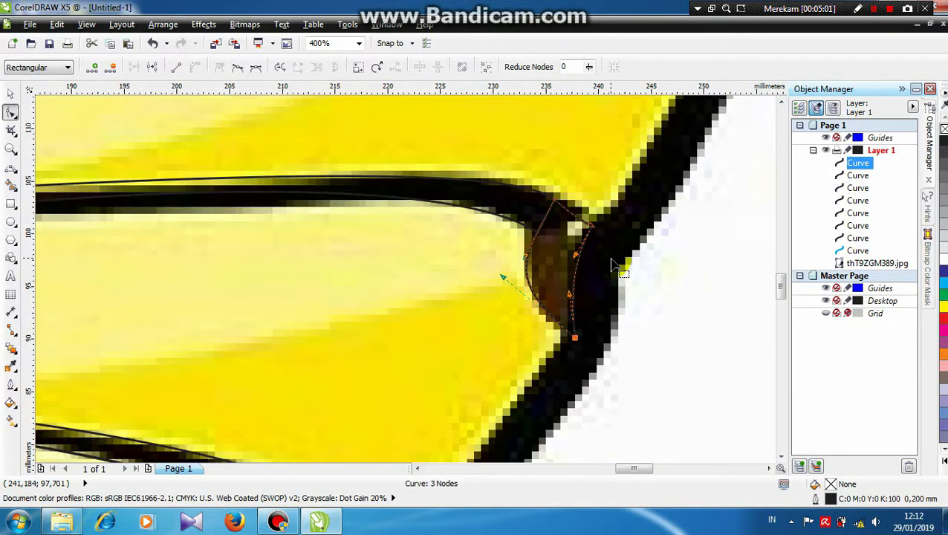
scroll(609, 306, "down", 1)
left_click_drag(636, 470, 597, 478)
scroll(526, 332, "down", 1)
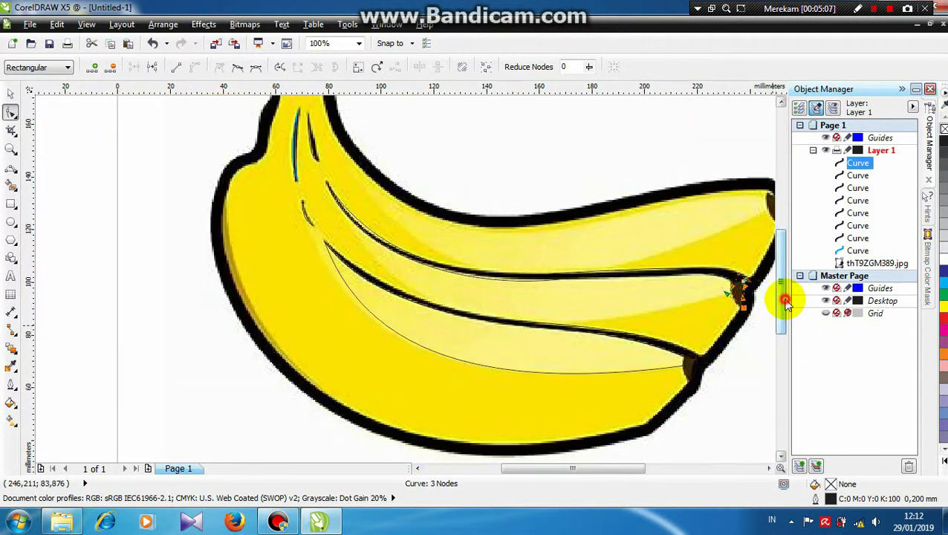
left_click_drag(626, 469, 675, 469)
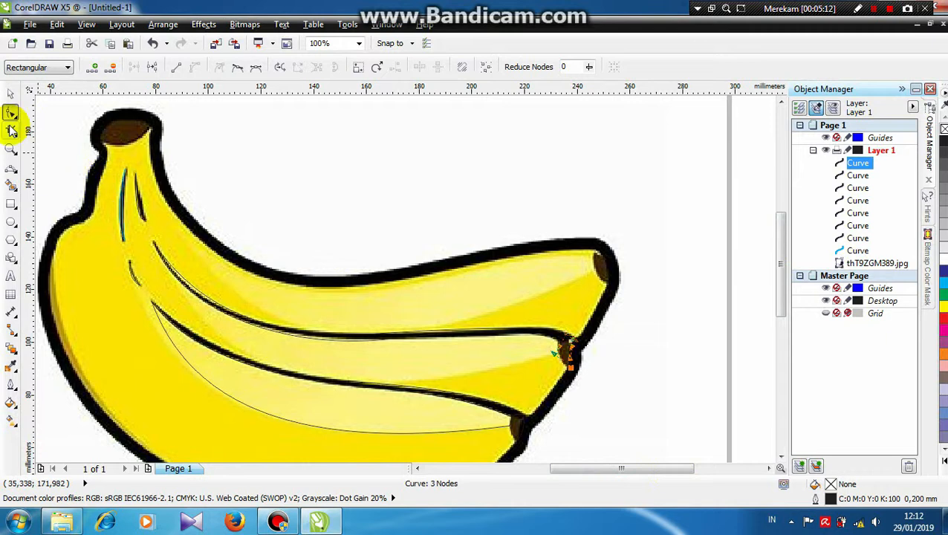
left_click(10, 165)
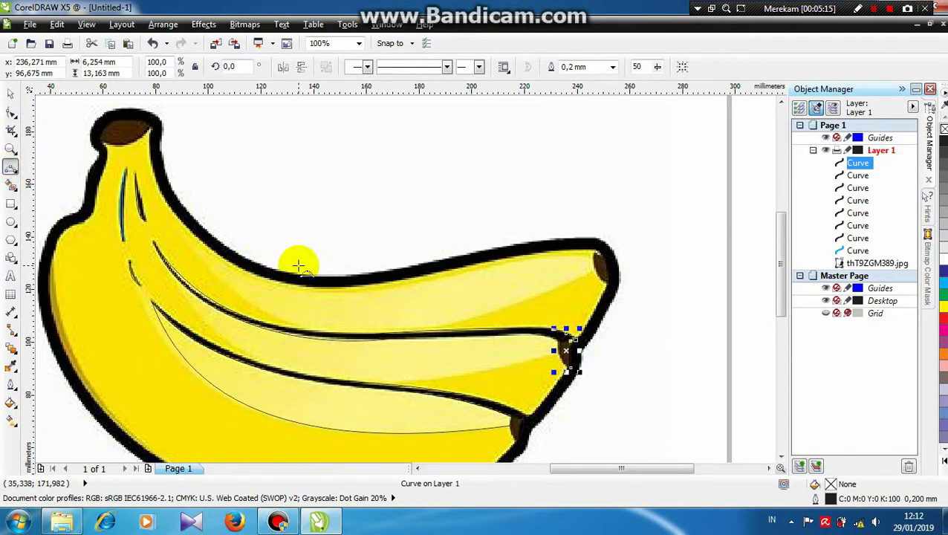
scroll(201, 265, "up", 3)
mouse_move(573, 470)
left_mouse_down()
mouse_move(587, 473)
mouse_move(569, 469)
left_mouse_up()
left_click(344, 289)
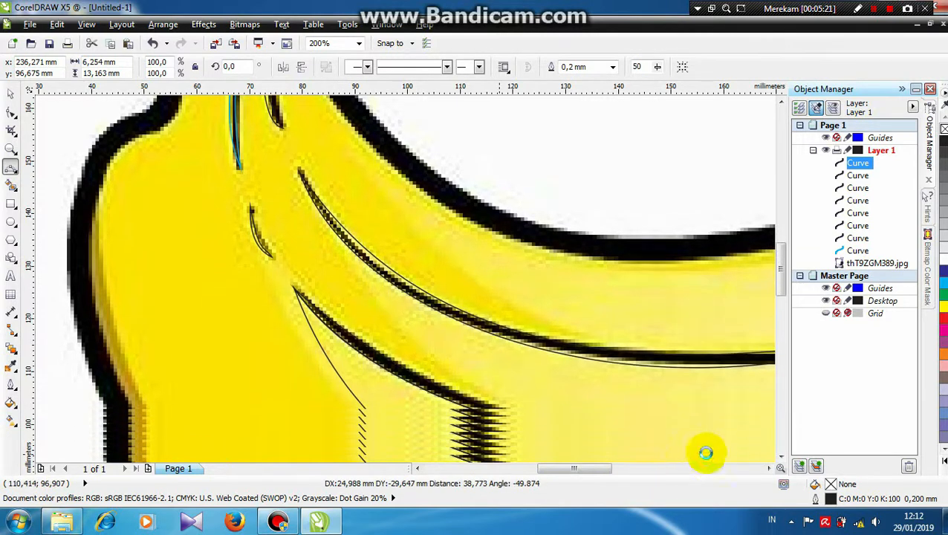
left_click(727, 437)
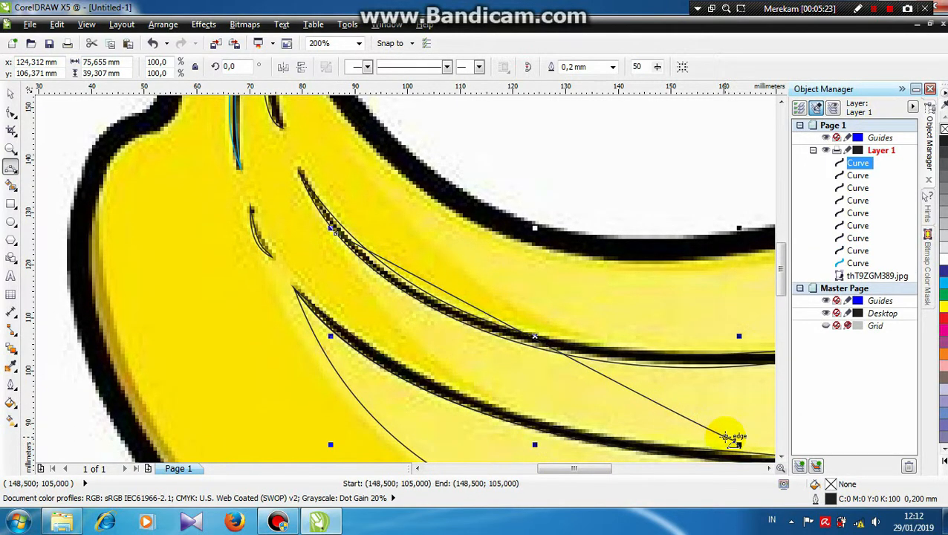
key("Delete")
Draw the middle banana's lower highlight edge, about 149 × 45 mm, and its upper edge as 3-point curves from the upper line to the tip.
key("F3")
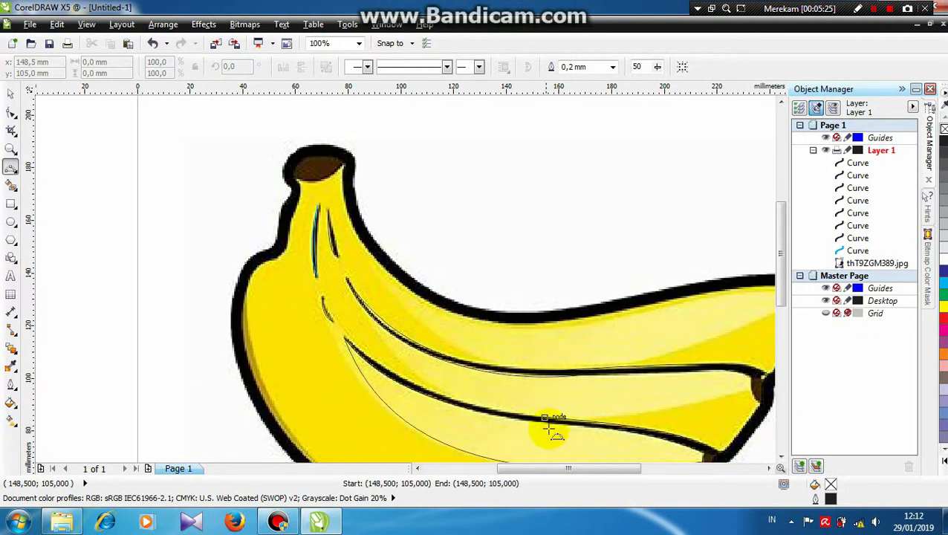
left_click_drag(553, 470, 575, 469)
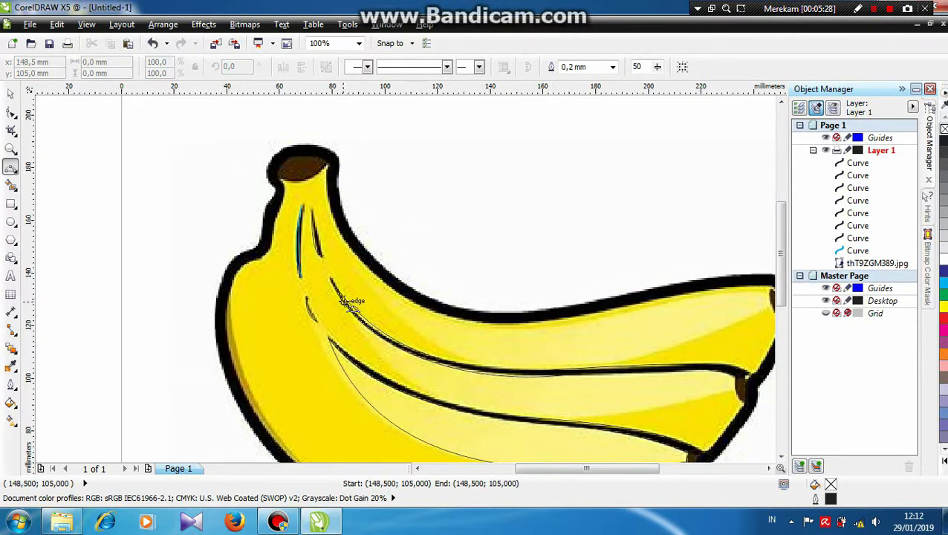
left_click(739, 390)
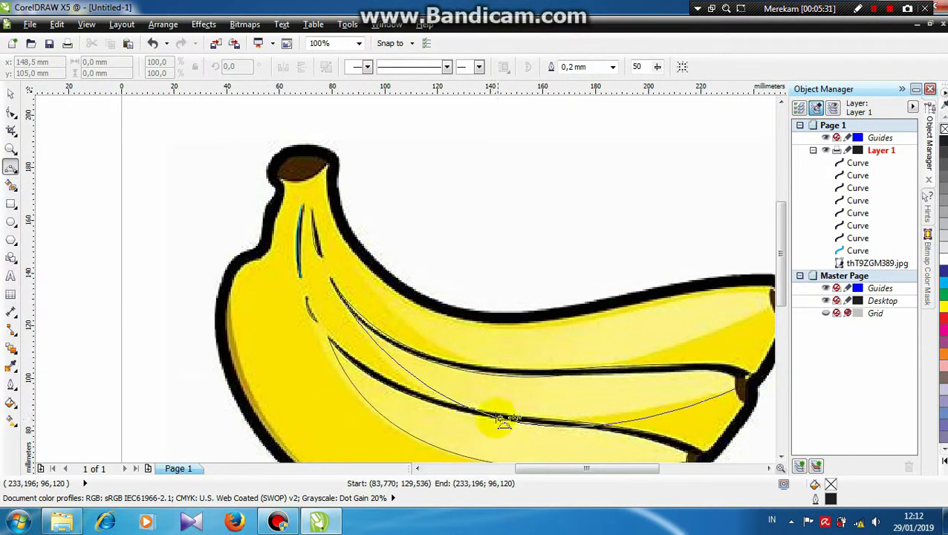
left_click(446, 401)
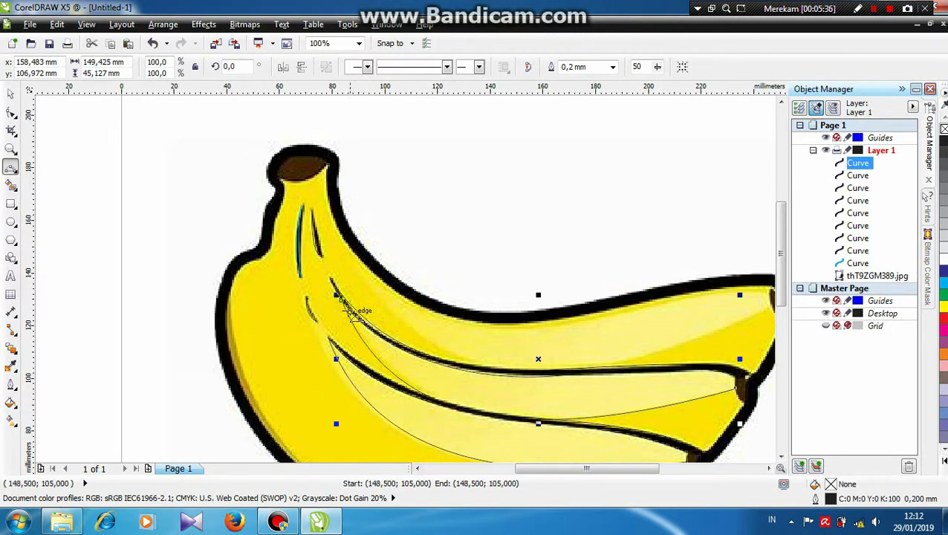
left_click_drag(341, 299, 743, 380)
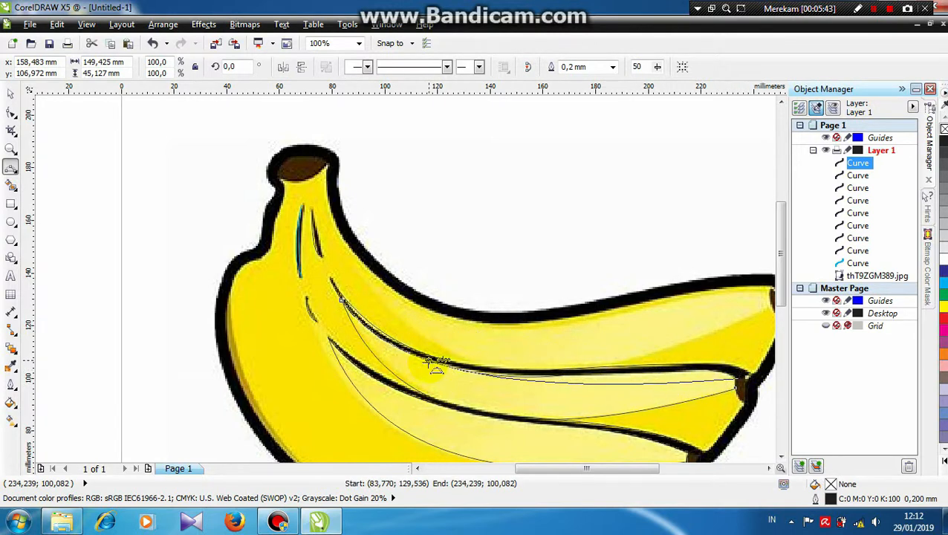
left_click(429, 361)
Adjust the end handles of the middle highlight's upper and lower edges to fit the light area between the two long lines.
scroll(376, 312, "up", 2)
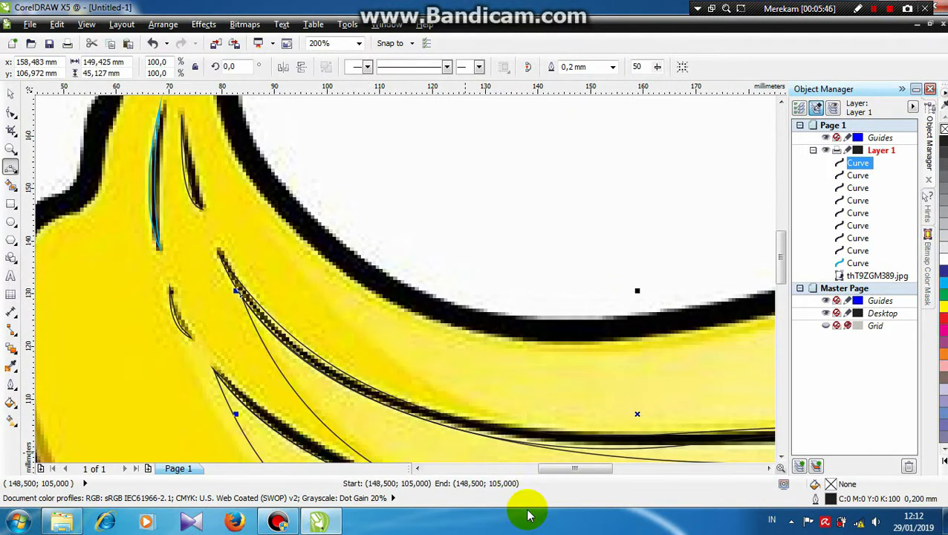
left_click_drag(577, 472, 604, 474)
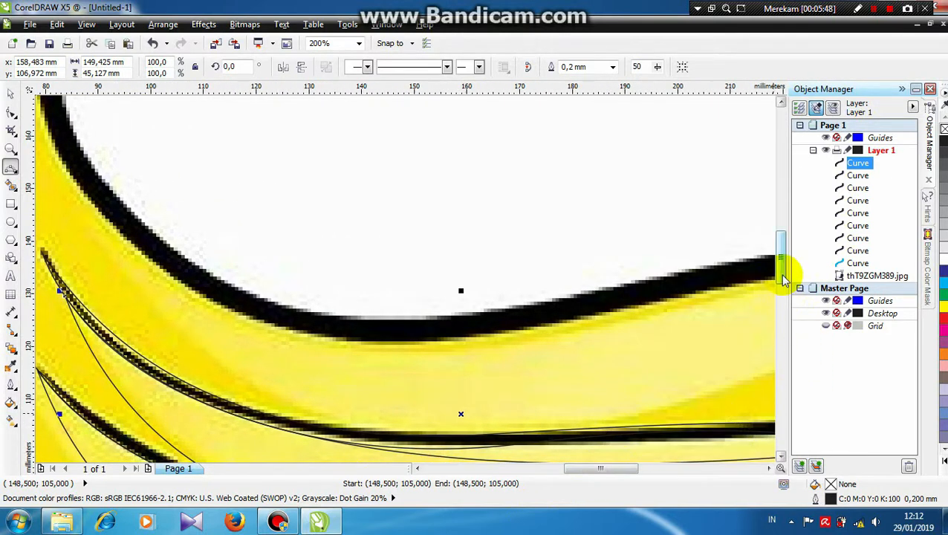
left_click_drag(787, 275, 782, 292)
left_click_drag(594, 468, 574, 468)
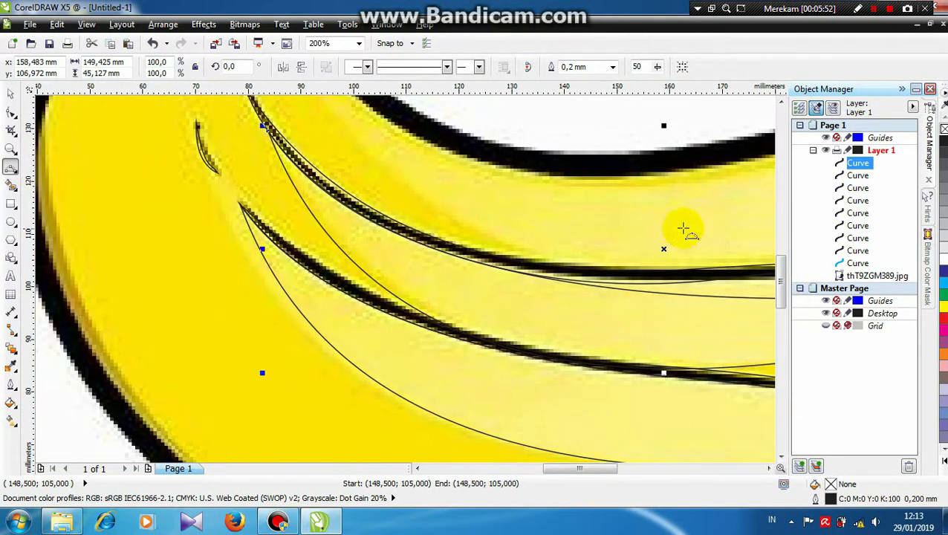
left_click(11, 111)
left_click_drag(296, 170, 296, 169)
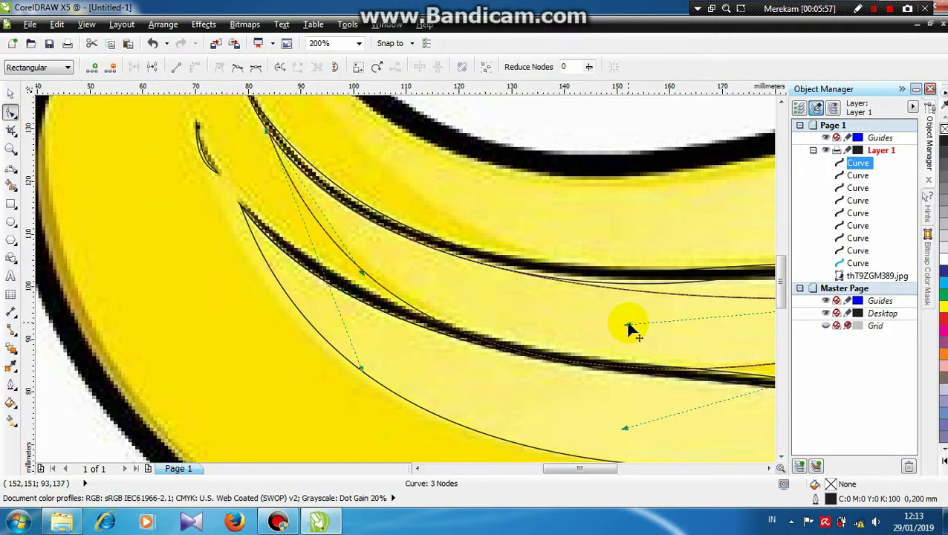
left_click_drag(628, 324, 638, 334)
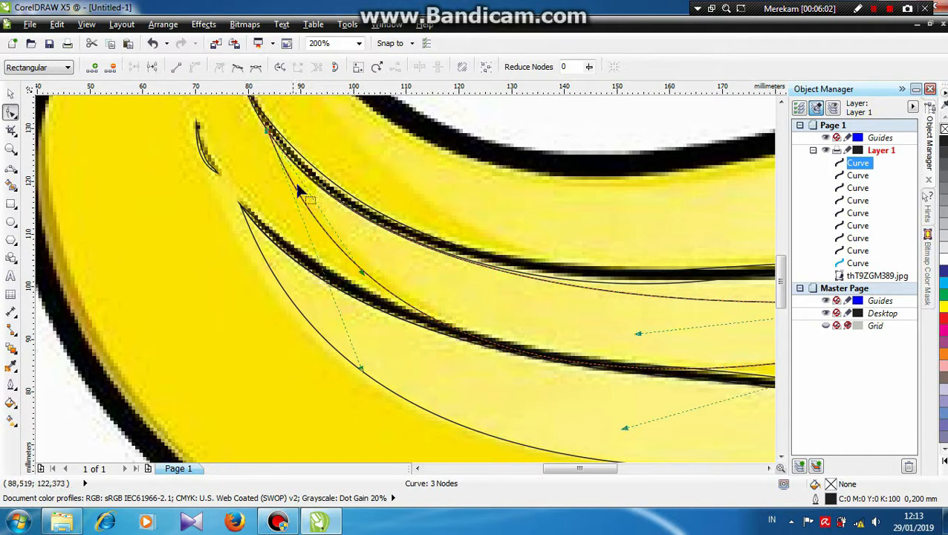
left_click_drag(363, 370, 369, 363)
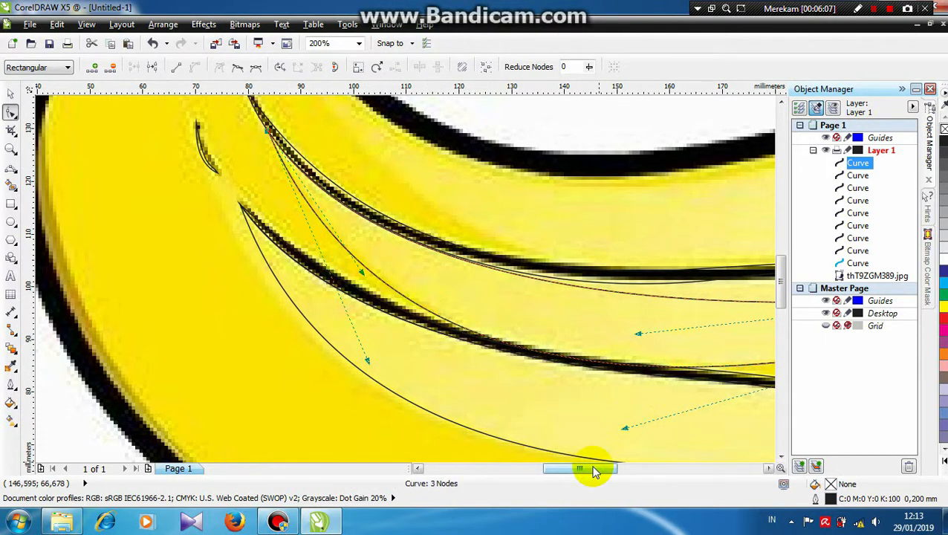
left_click_drag(592, 468, 610, 468)
left_click_drag(449, 430, 449, 421)
left_click_drag(590, 468, 620, 468)
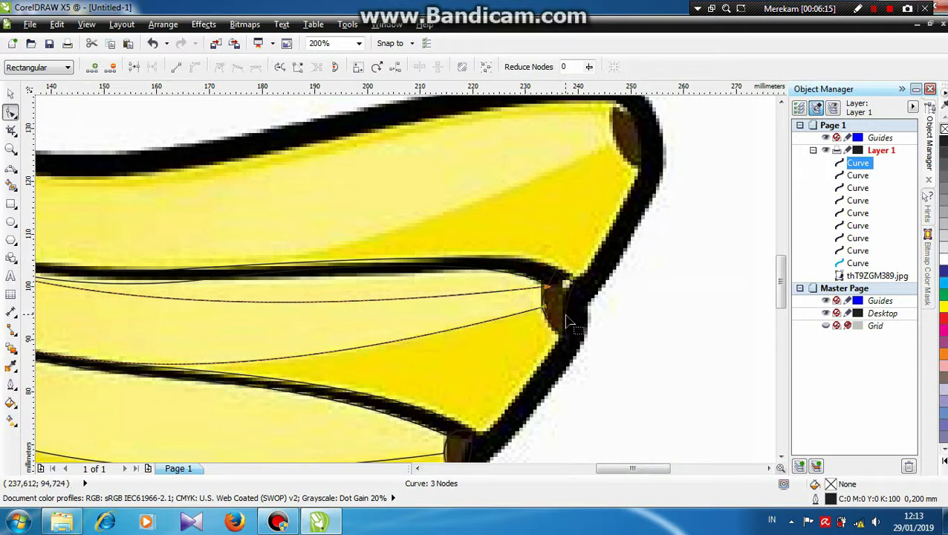
left_click_drag(569, 306, 343, 275)
left_click(249, 275)
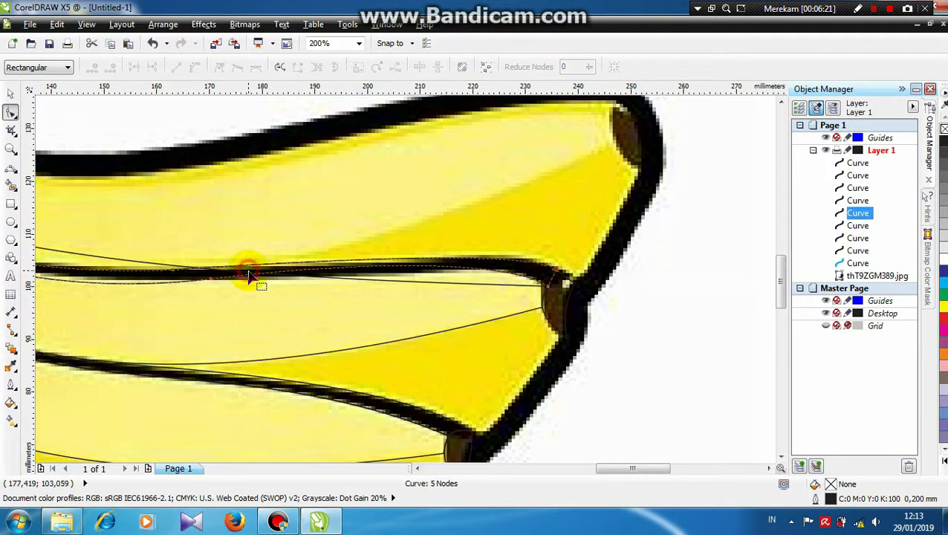
key("ctrl+z")
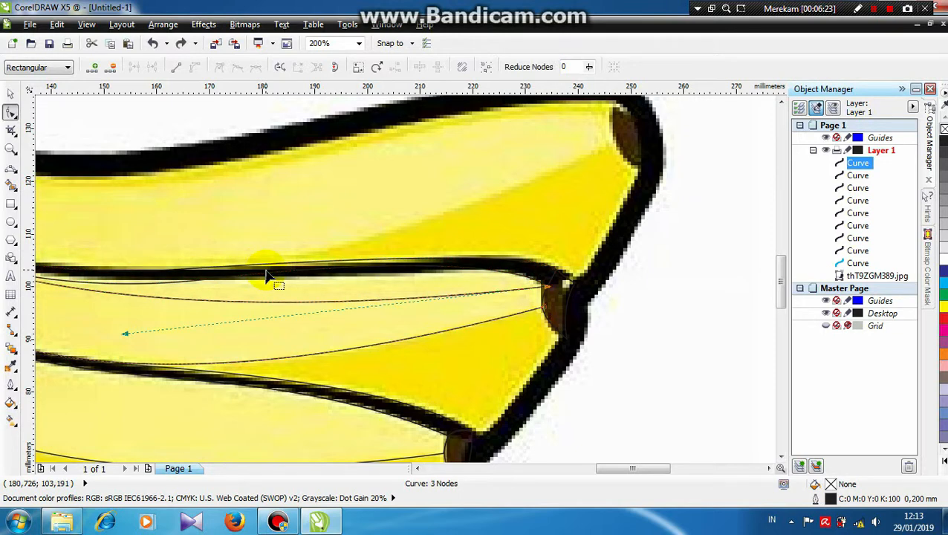
Add a node midway along the middle highlight's upper edge, place it on the upper long line and bend the segment toward the tip to follow it.
left_click(254, 302)
double_click(253, 301)
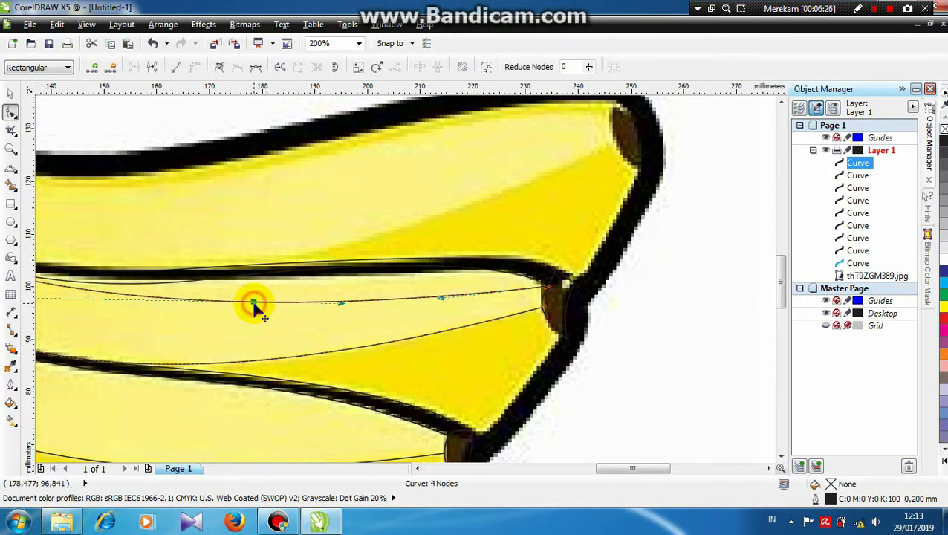
left_click_drag(253, 303, 297, 291)
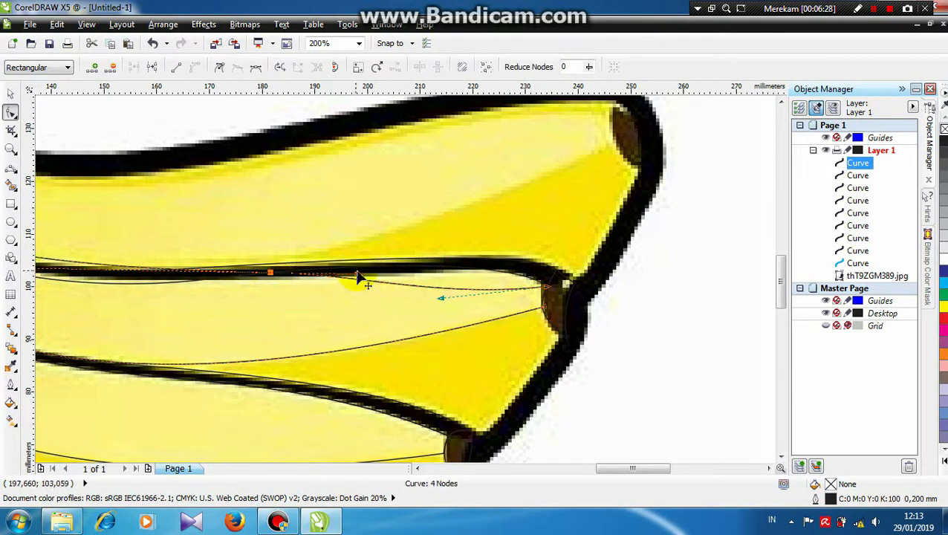
mouse_move(358, 276)
left_mouse_down()
mouse_move(368, 251)
mouse_move(369, 267)
left_mouse_up()
left_click_drag(444, 303, 506, 264)
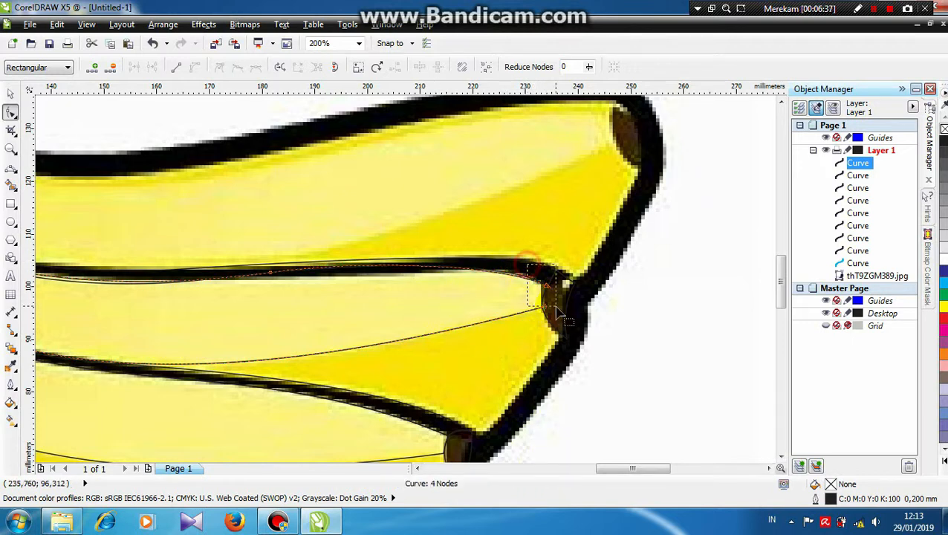
scroll(407, 269, "up", 1)
scroll(406, 269, "up", 1)
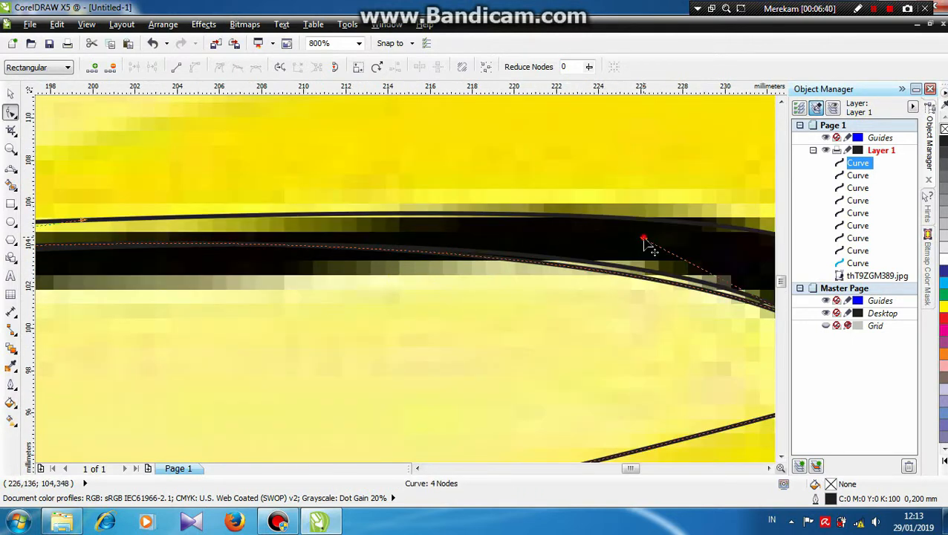
mouse_move(644, 237)
left_mouse_down()
mouse_move(652, 238)
mouse_move(650, 223)
left_mouse_up()
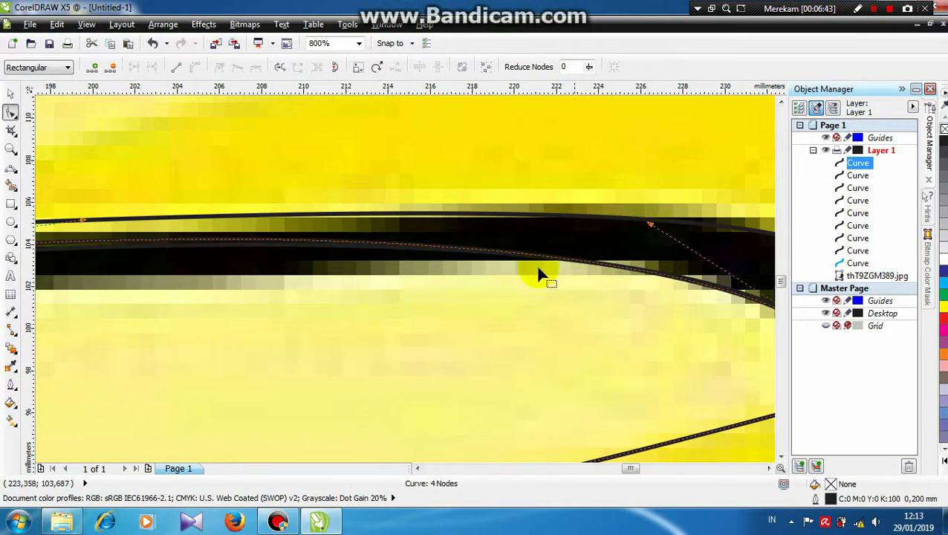
Adjust the handles of both segments of the middle highlight's upper edge so it follows the upper long line.
scroll(420, 305, "down", 1)
left_click_drag(247, 250, 270, 270)
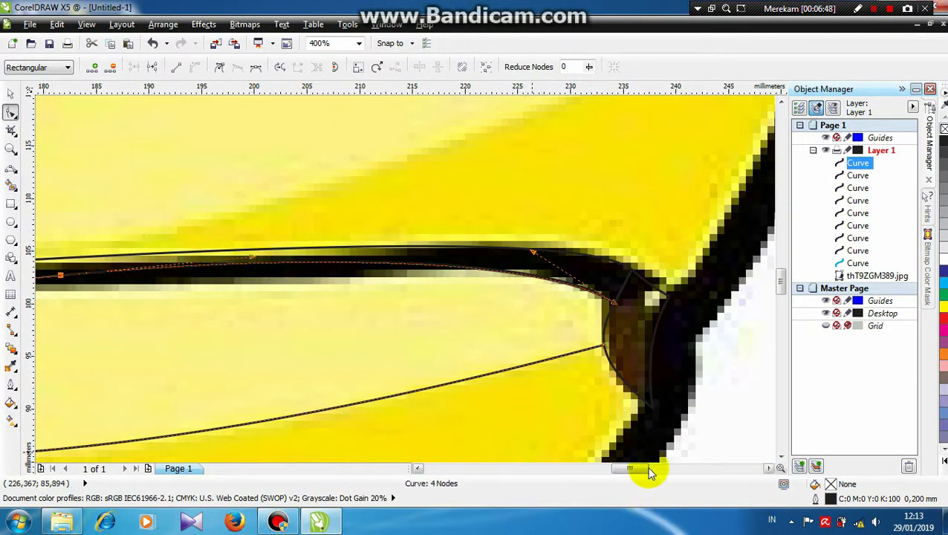
left_click_drag(649, 471, 611, 472)
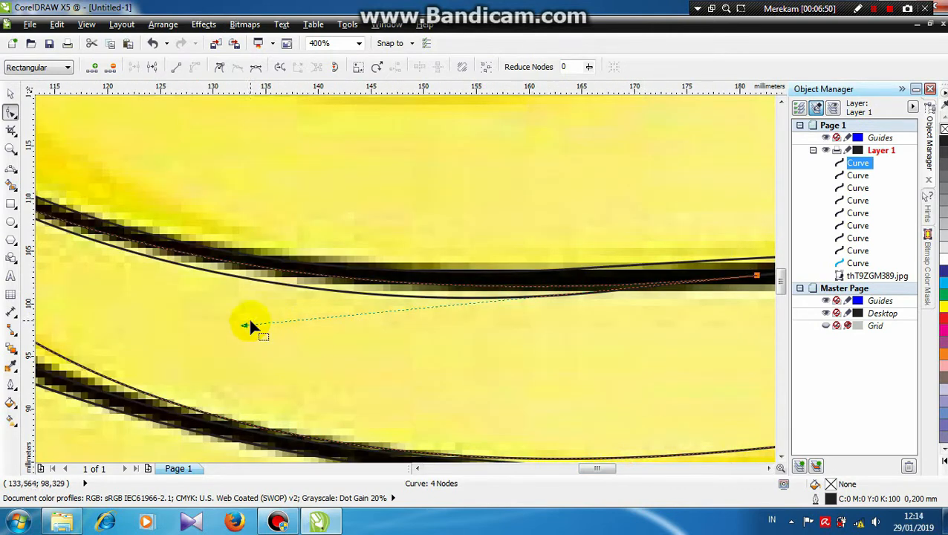
left_click_drag(244, 327, 238, 355)
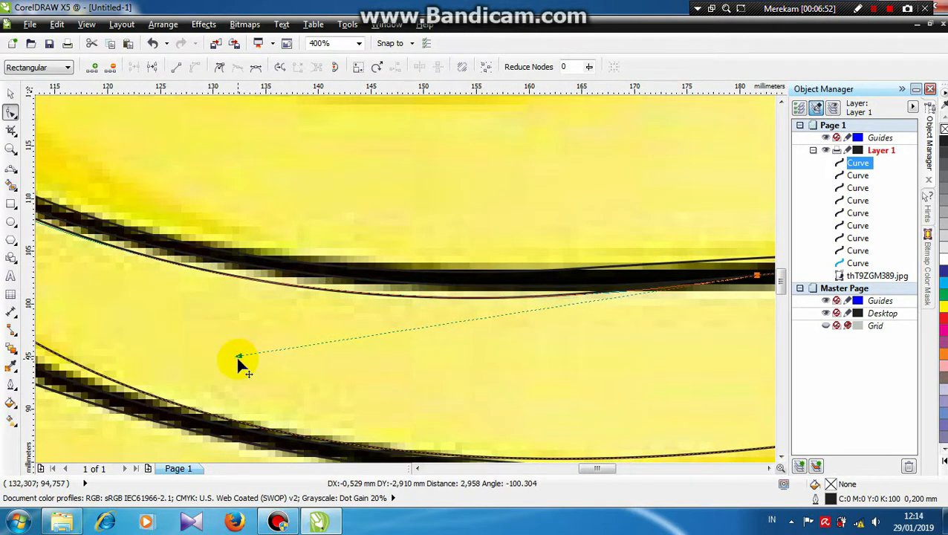
left_click_drag(599, 469, 577, 469)
left_click_drag(236, 211, 239, 202)
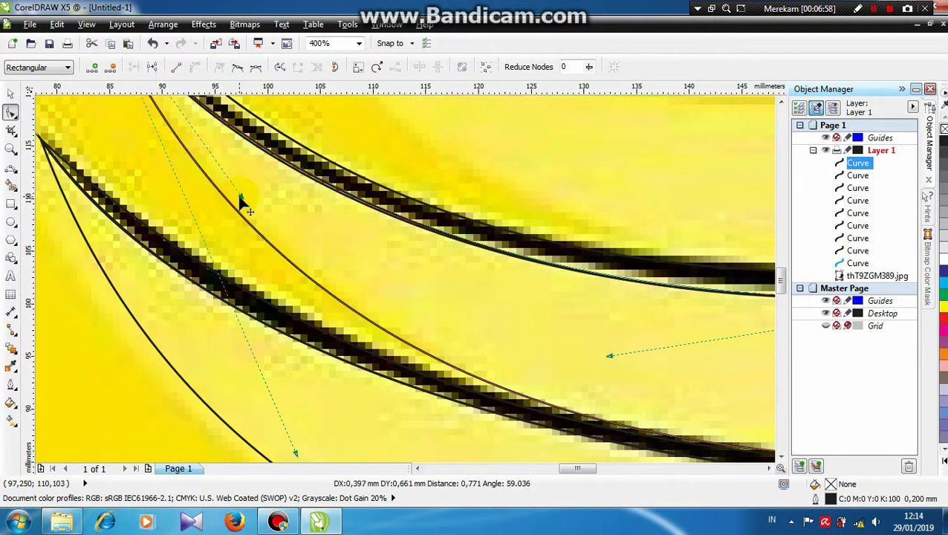
Close the middle highlight at its tip end with a short 3-point curve about 4 mm tall between its two edges.
scroll(420, 214, "down", 1)
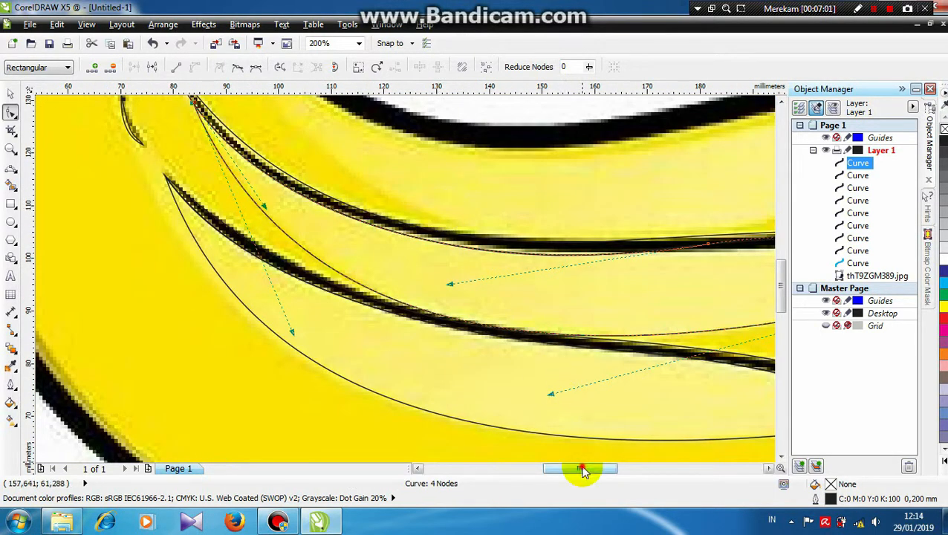
left_click_drag(584, 469, 641, 470)
left_click(11, 167)
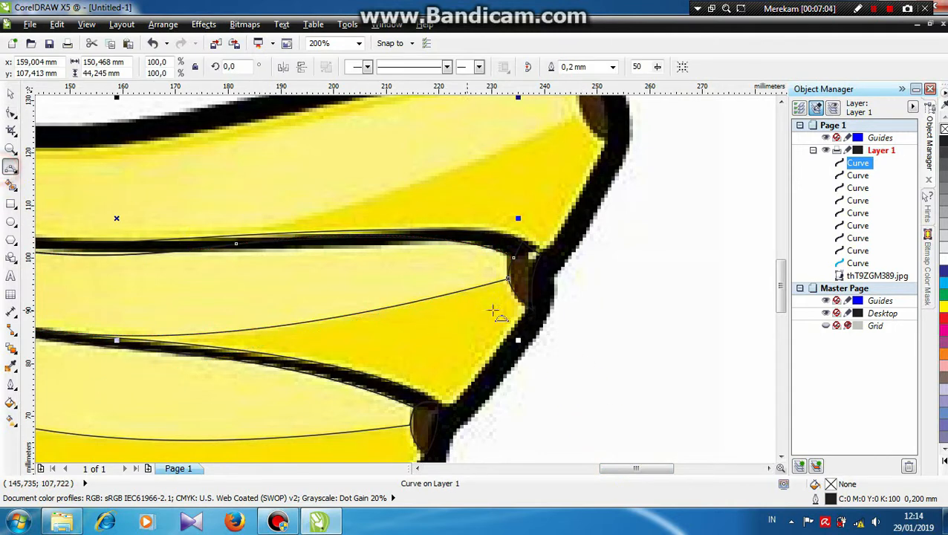
left_click(514, 259)
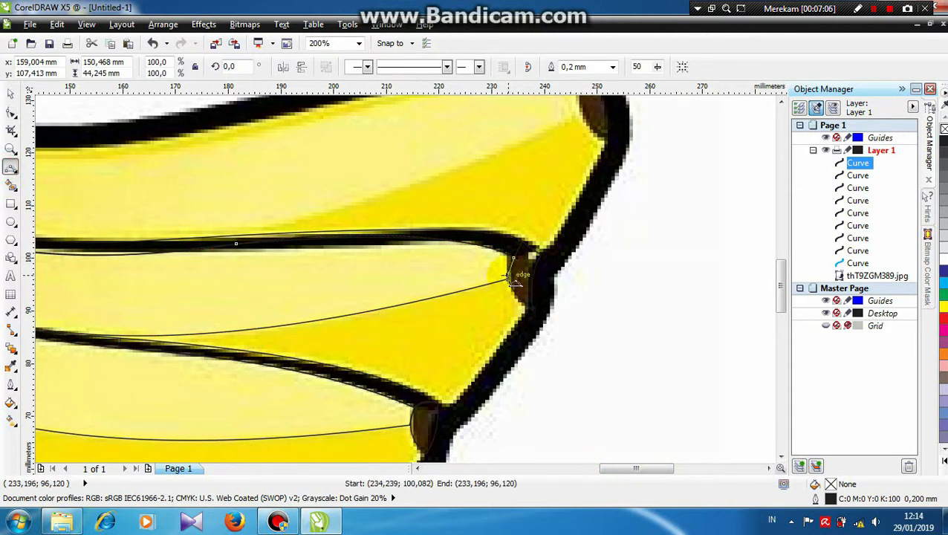
Fill the upper long line, the two stem lines and the small short line below them with black.
scroll(586, 332, "down", 1)
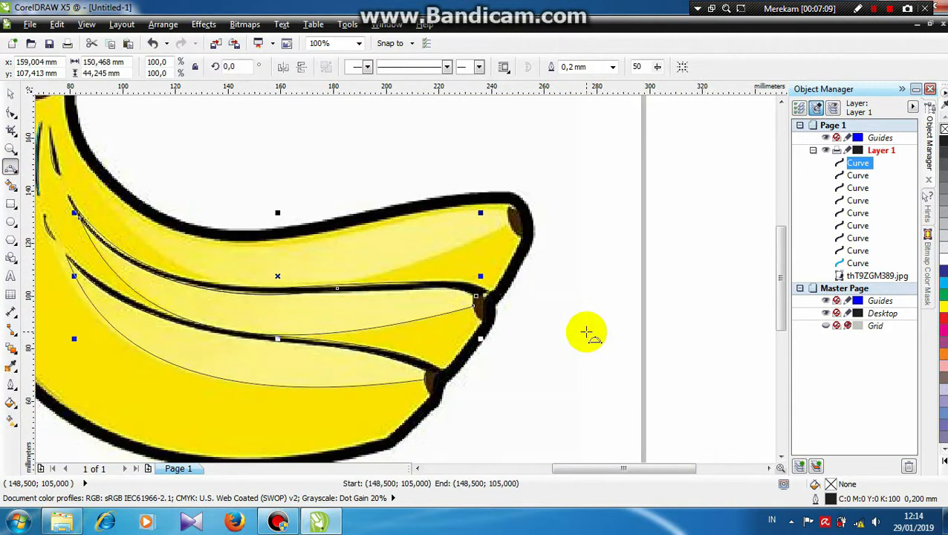
left_click(622, 469)
left_click_drag(623, 469, 606, 470)
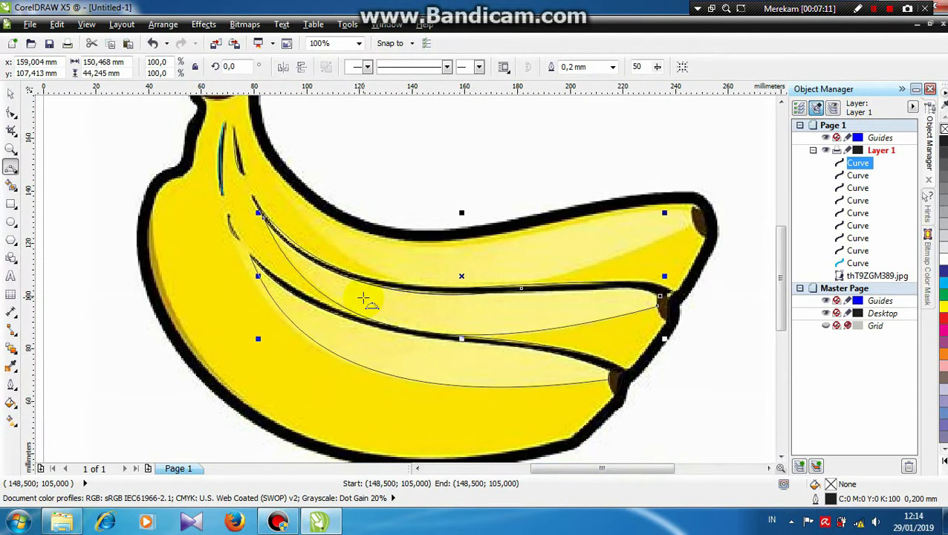
left_click(12, 94)
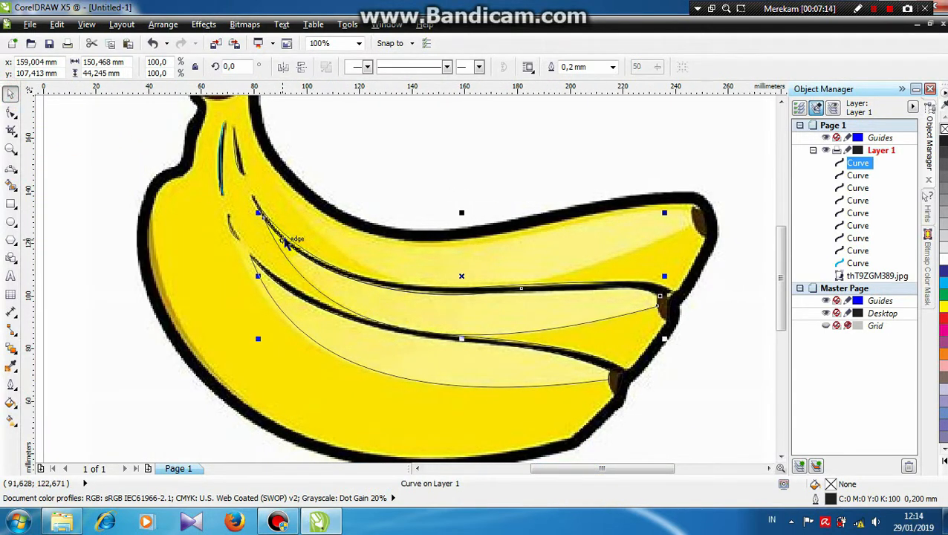
left_click(336, 272)
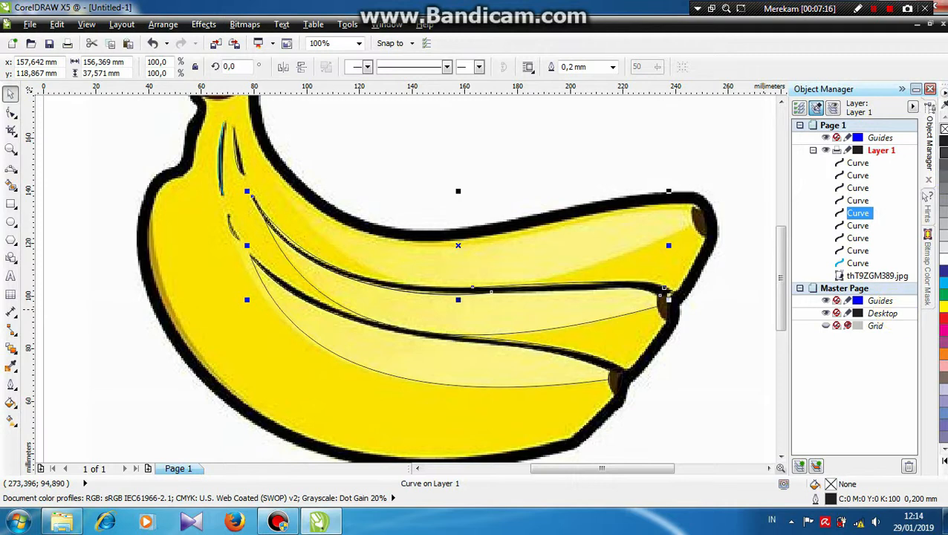
left_click(237, 150)
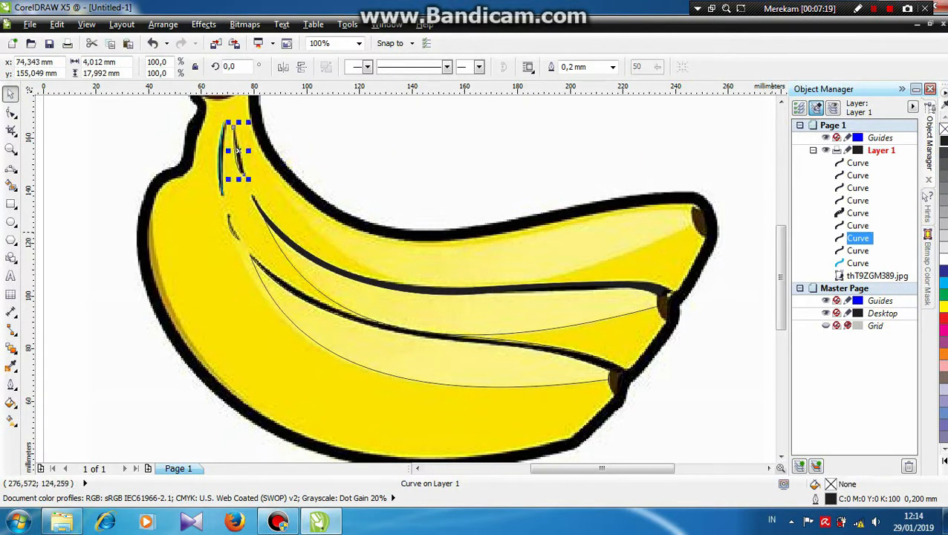
left_click(944, 142)
left_click(222, 170)
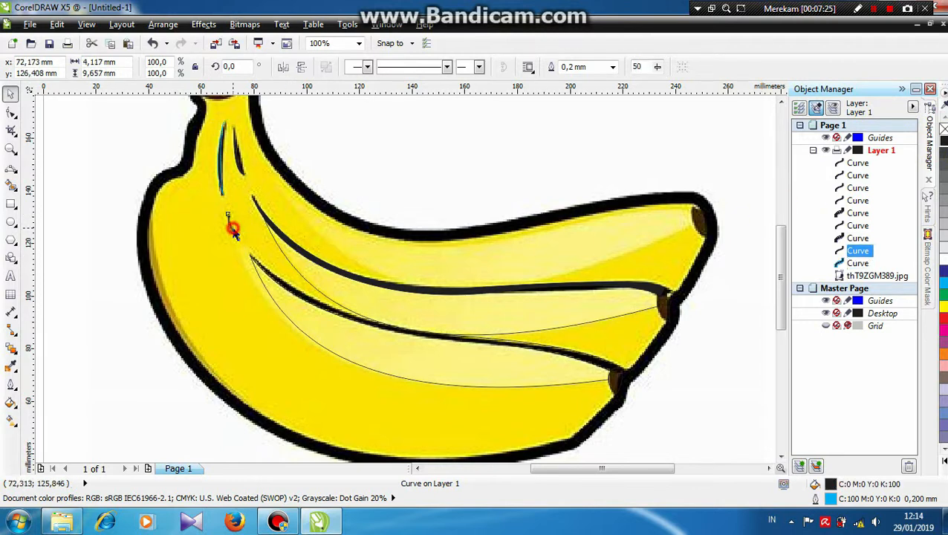
left_click(233, 223)
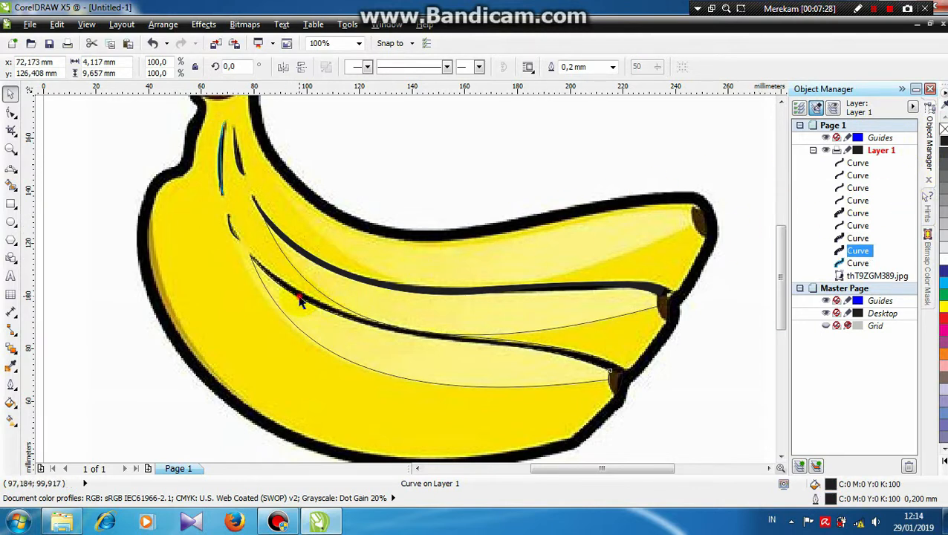
left_click(609, 372)
left_click(943, 141)
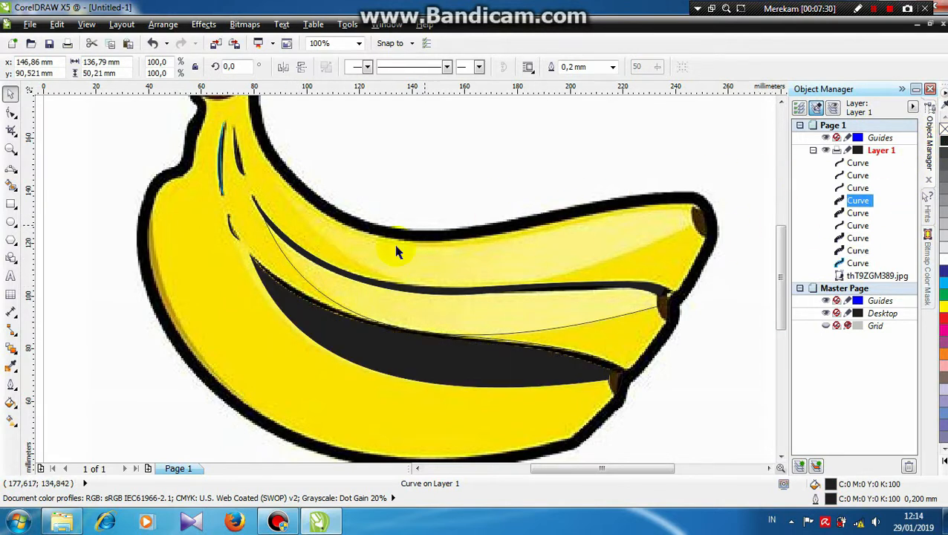
key("ctrl+z")
Fill the lower long line with black and the middle banana's tip with brown.
left_click(367, 162)
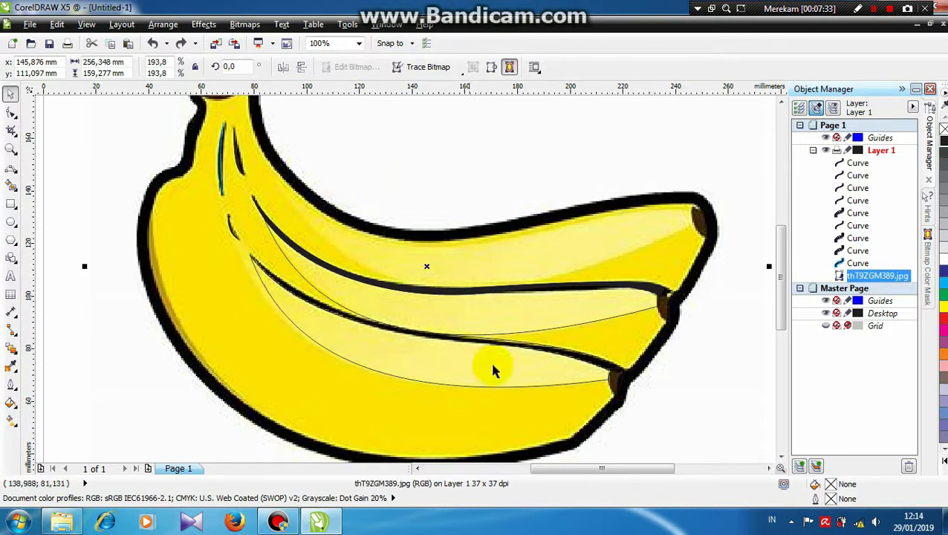
left_click(611, 364)
left_click(942, 142)
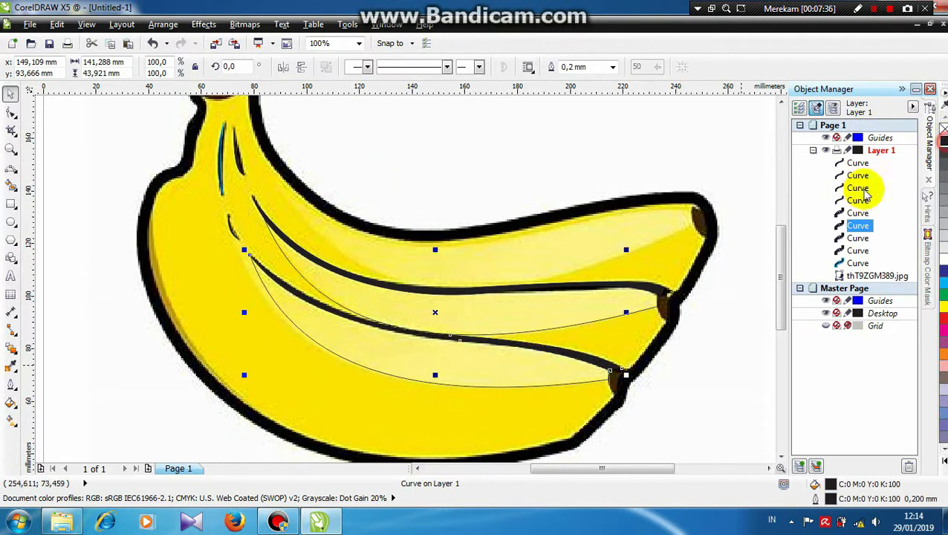
left_click(662, 304)
left_click(942, 380)
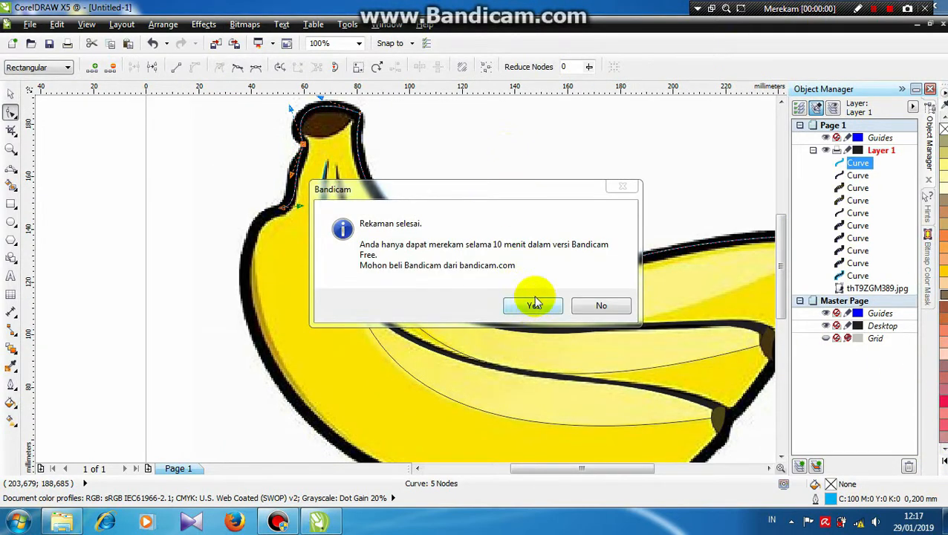
Extend the outer outline with a 3-point curve, about 147 × 104 mm, from the stem's shoulder around the lower banana to its bottom corner.
left_click(602, 303)
left_click(11, 165)
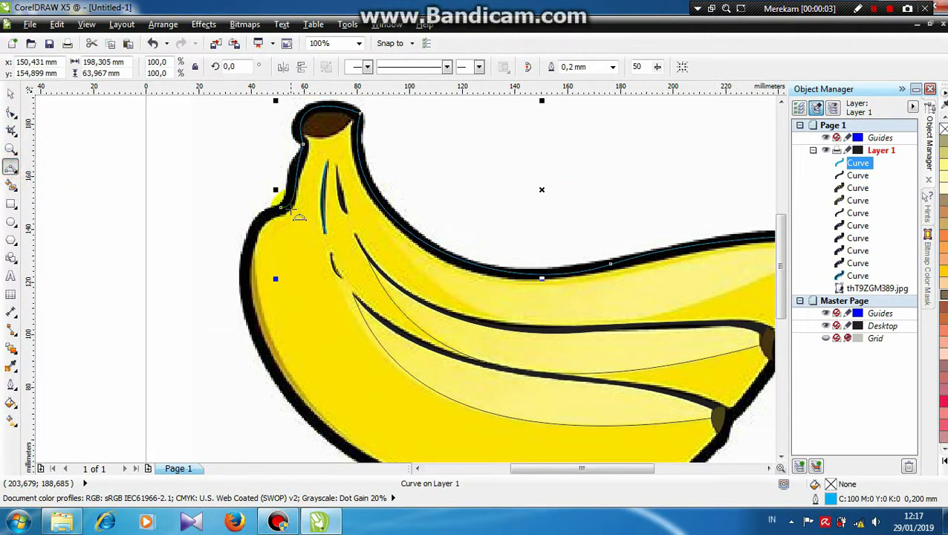
left_click(280, 208)
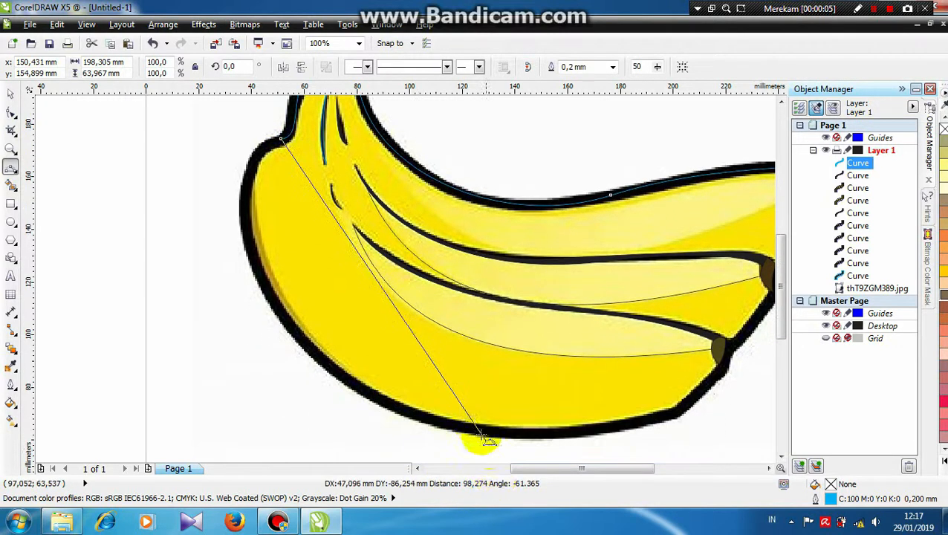
left_click_drag(682, 415, 669, 413)
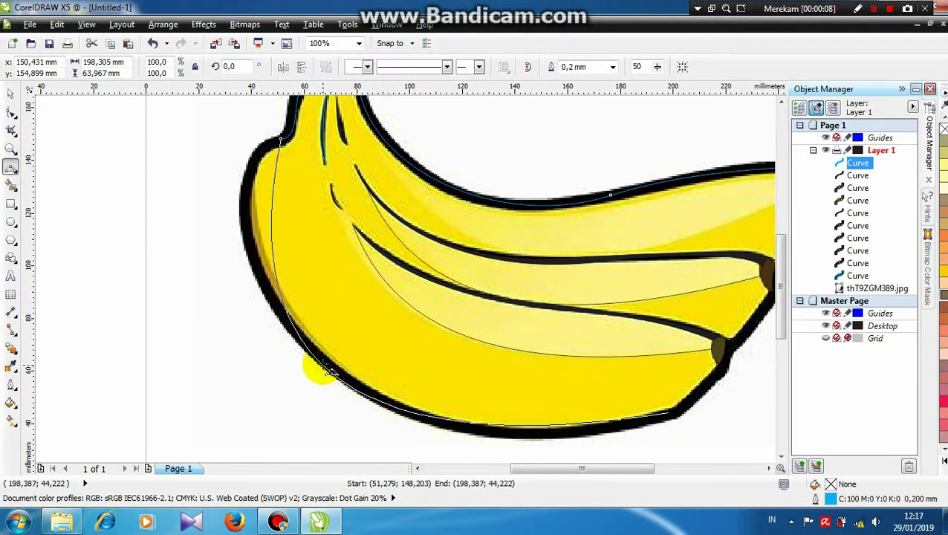
left_click(324, 365)
Adjust both handles of the new outline segment to follow the black border around the lower banana.
left_click(11, 111)
left_click(266, 245)
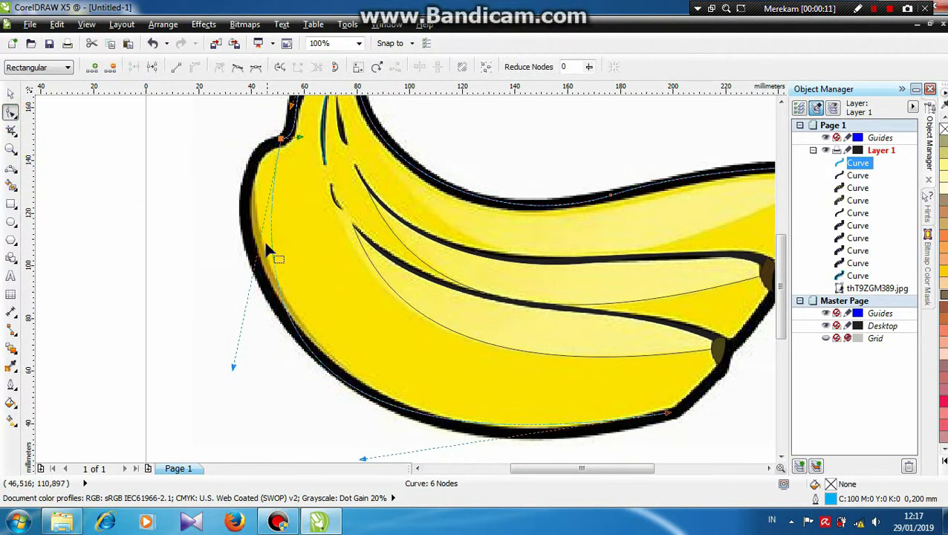
left_click_drag(231, 369, 163, 176)
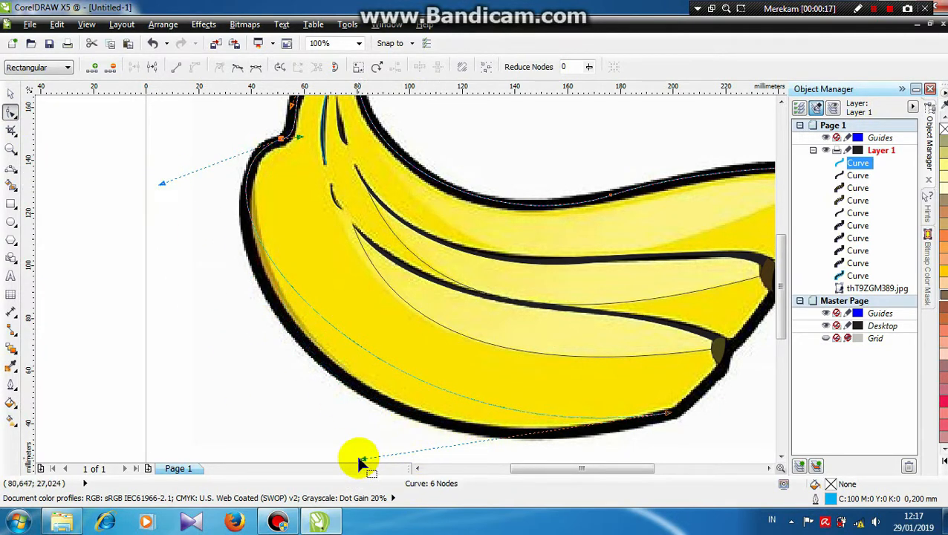
left_click(364, 461)
left_click_drag(364, 462, 336, 401)
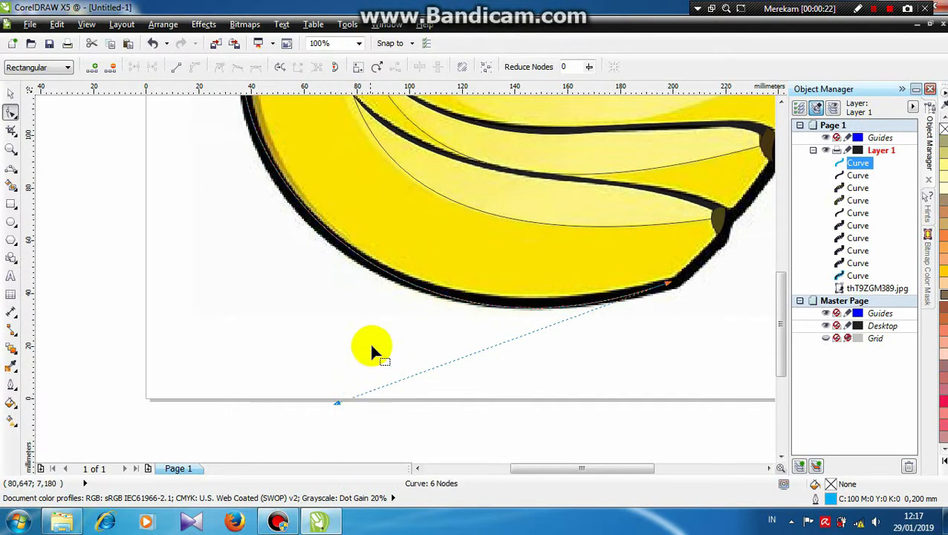
Continue the outline with a 3-point curve, about 19 × 19 mm, from the bottom corner to the base of the lower tip.
scroll(349, 320, "down", 1)
left_click(11, 167)
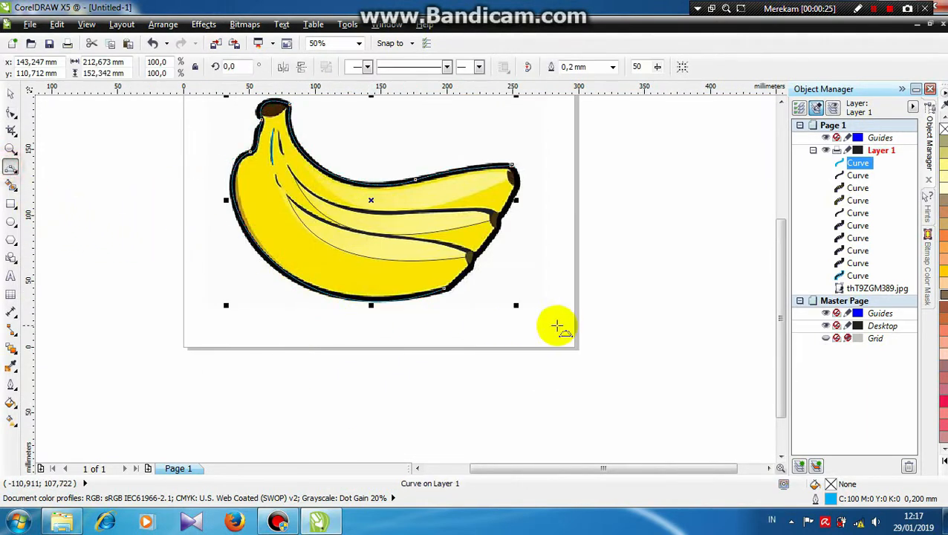
scroll(440, 288, "up", 1)
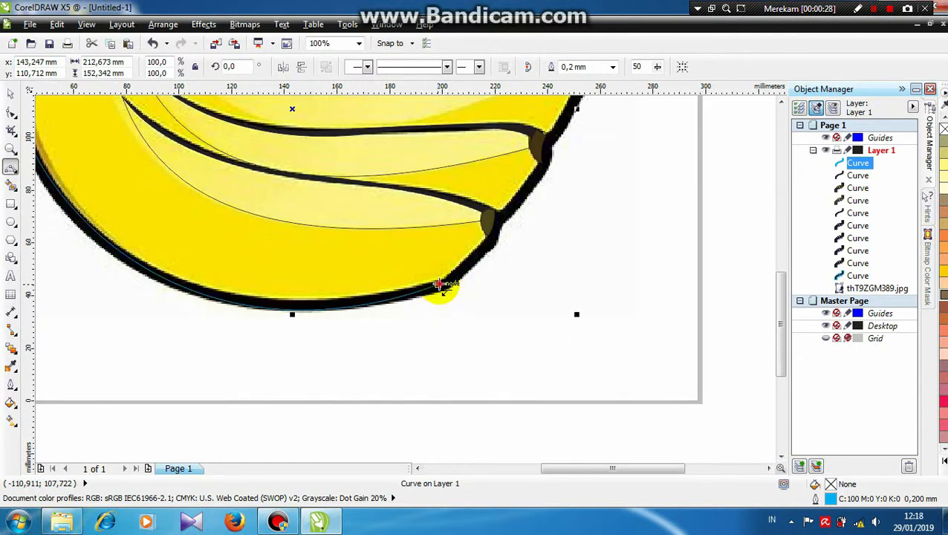
left_click(439, 284)
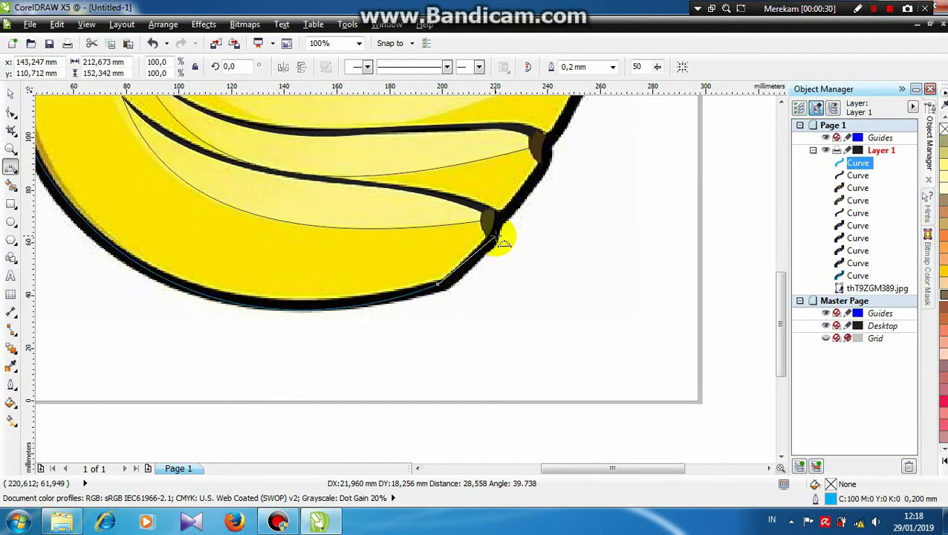
left_click(497, 235)
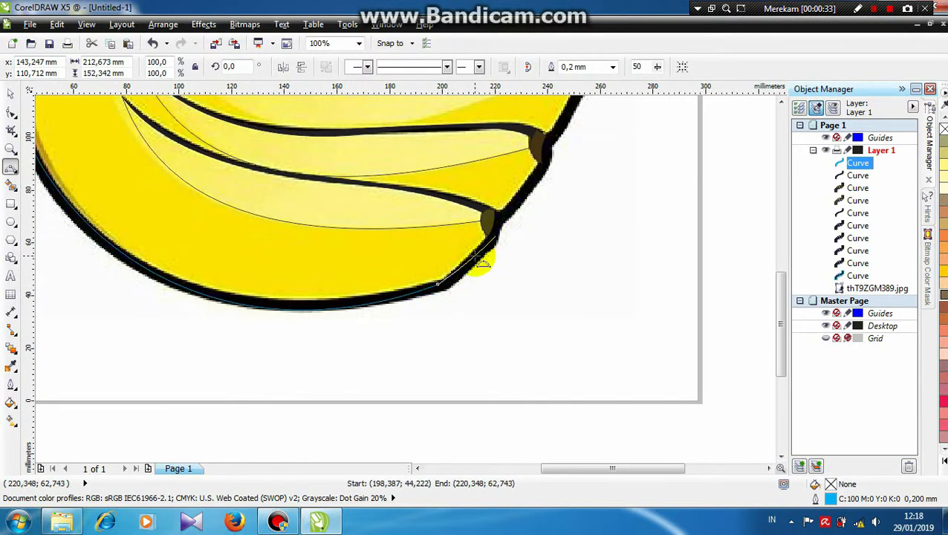
left_click(438, 283)
left_click(488, 234)
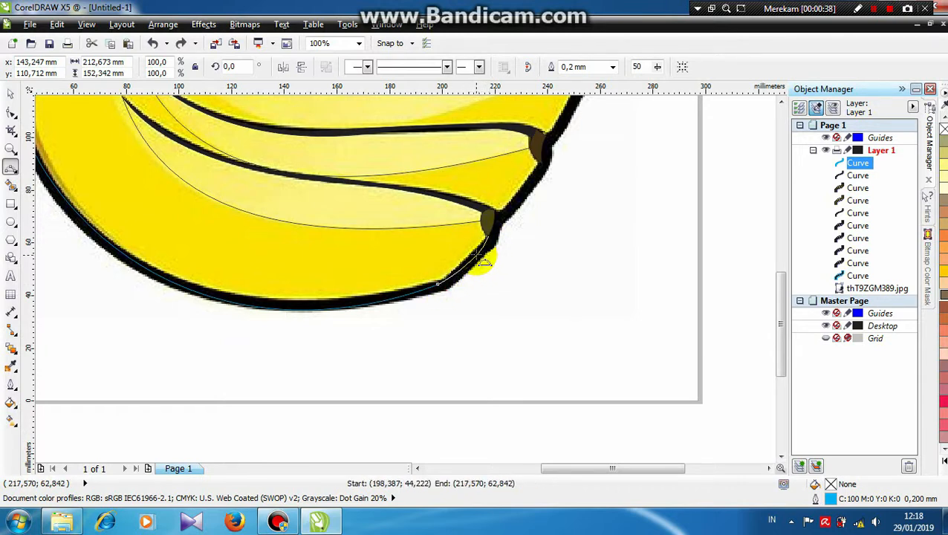
Trace the lower tip's outer edge, about 2 × 10 mm, and the border up to the middle tip's base, about 18 × 18 mm, with 3-point curves.
left_click(488, 235)
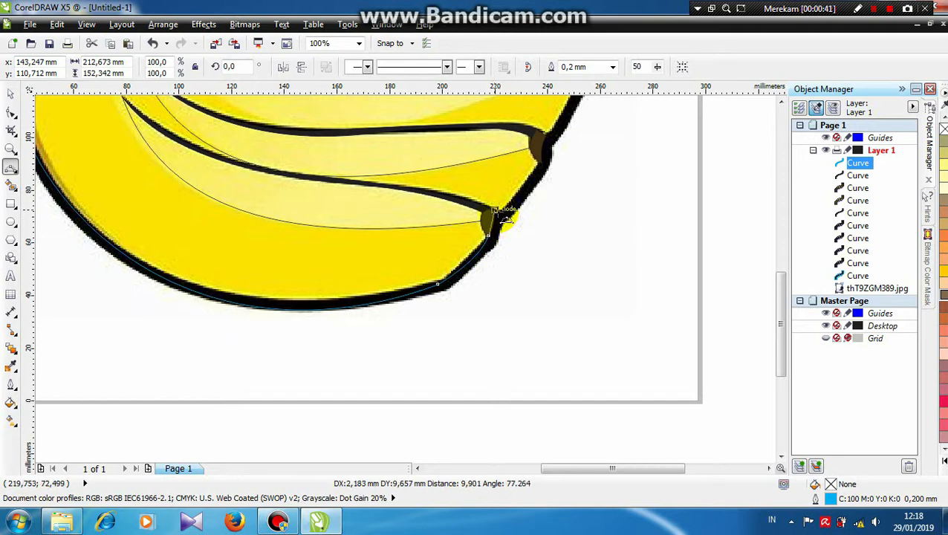
left_click(494, 210)
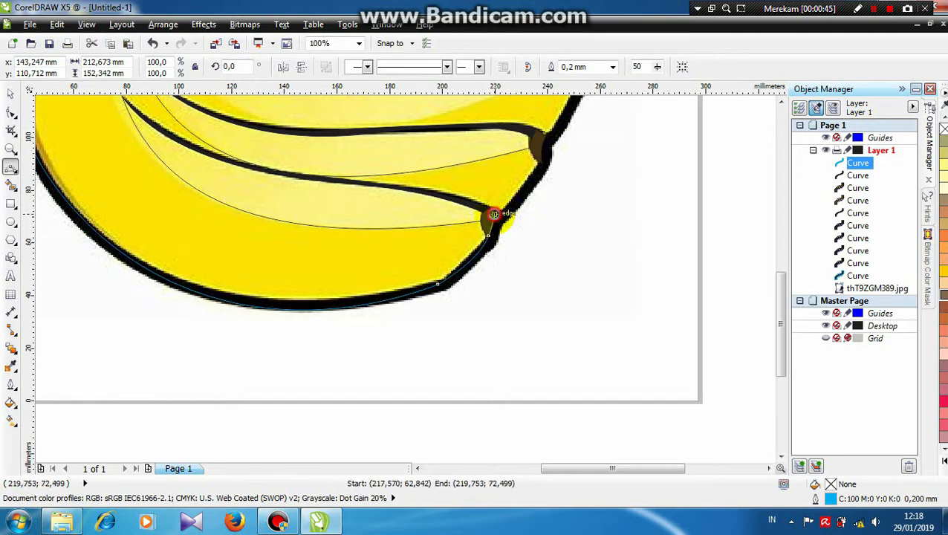
left_click(495, 212)
left_click(541, 165)
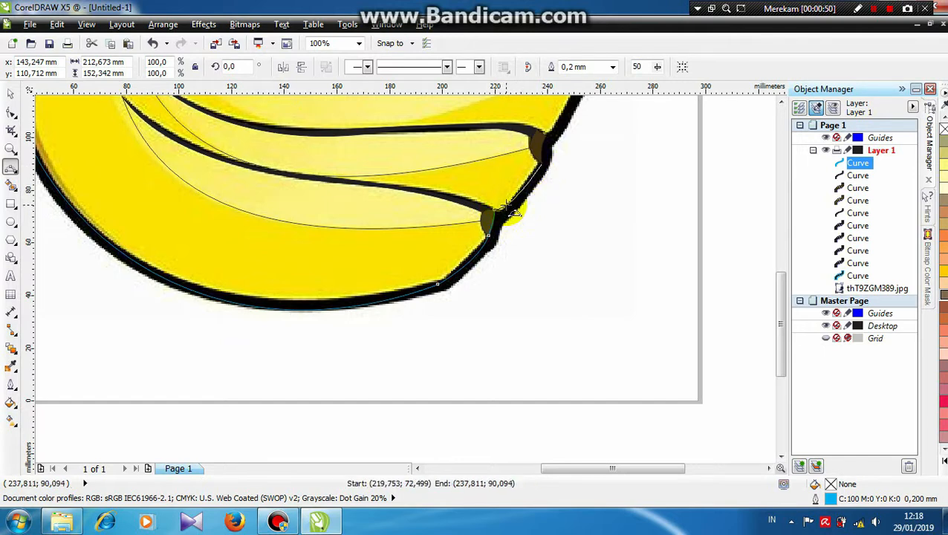
Continue the outline with a 3-point curve along the middle tip's outer edge to the tip's upper corner.
left_click(541, 160)
left_click(545, 162)
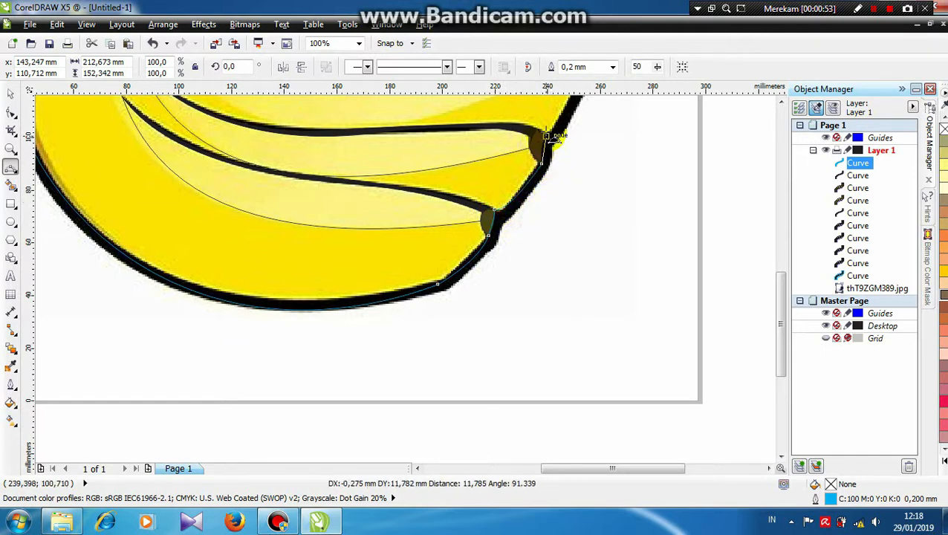
left_click(544, 149)
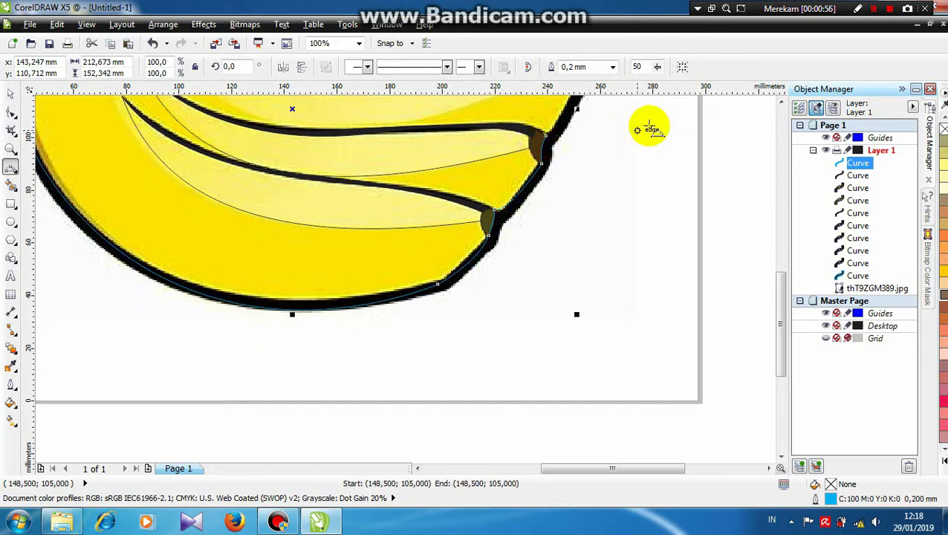
left_click(781, 102)
left_click(781, 102)
left_click(781, 101)
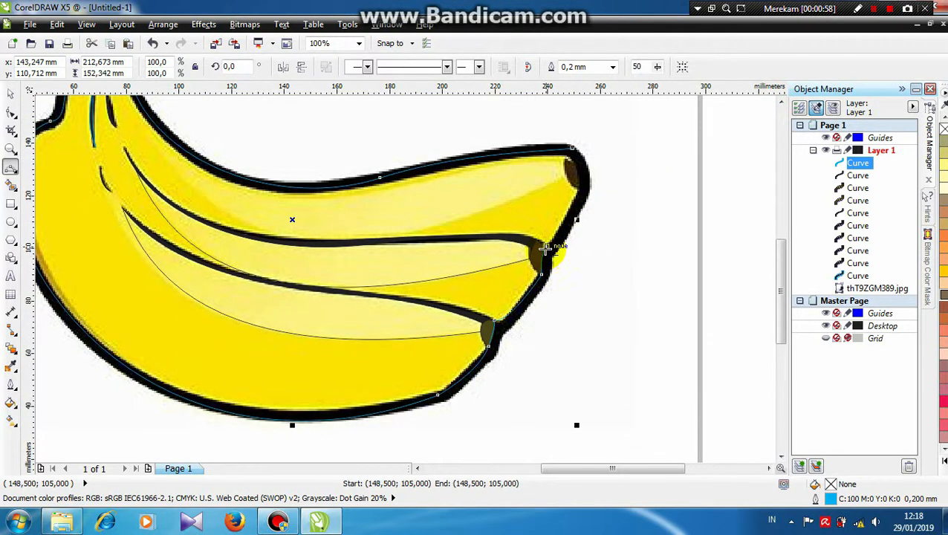
Finish the outline with 3-point curves from the middle tip to the upper tip's base, about 13 × 23 mm, and along the upper tip's outer edge.
left_click(544, 250)
left_click(584, 194)
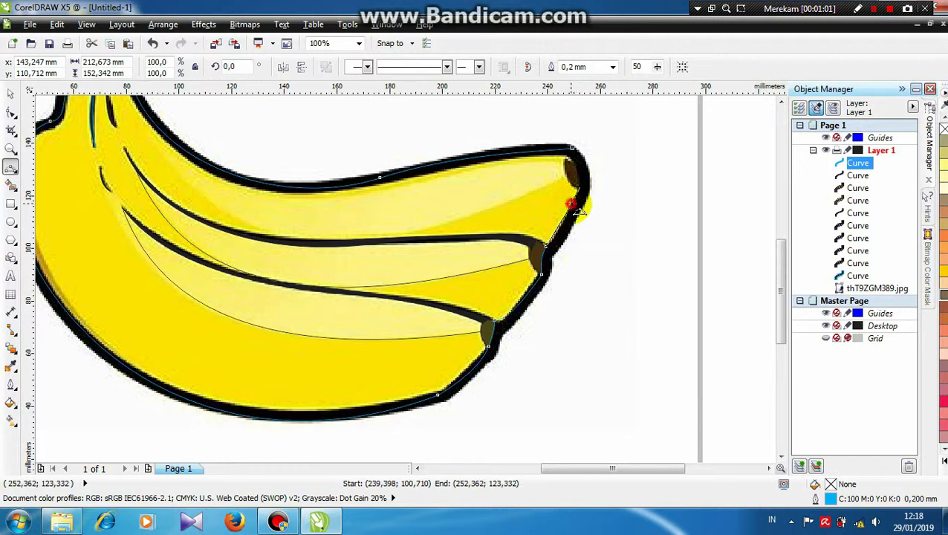
left_click(580, 189)
left_click_drag(571, 148, 589, 200)
left_click(580, 173)
Trace the upper banana's brown tip with 3-point curves, running the inner edge about 8 × 14 mm and closing the shape along the outer edge.
left_click(566, 166)
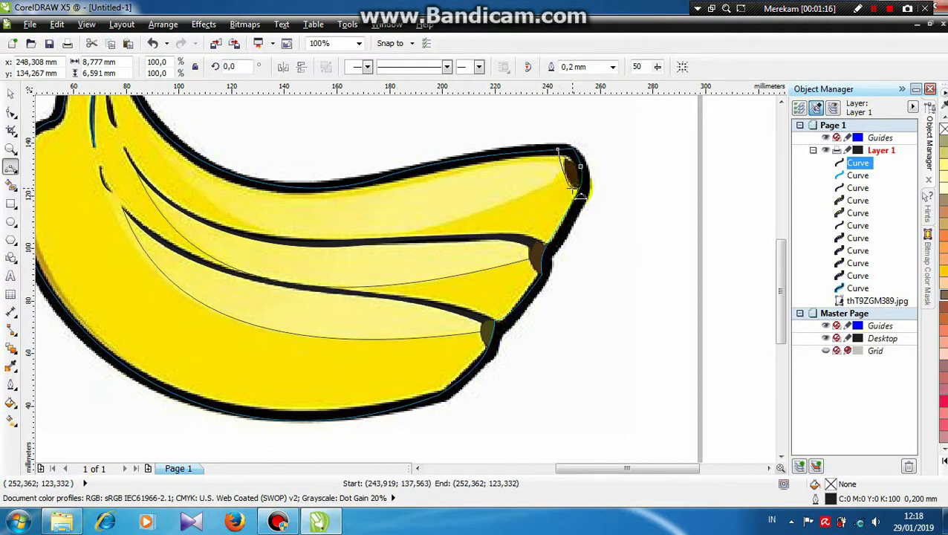
left_click(573, 187)
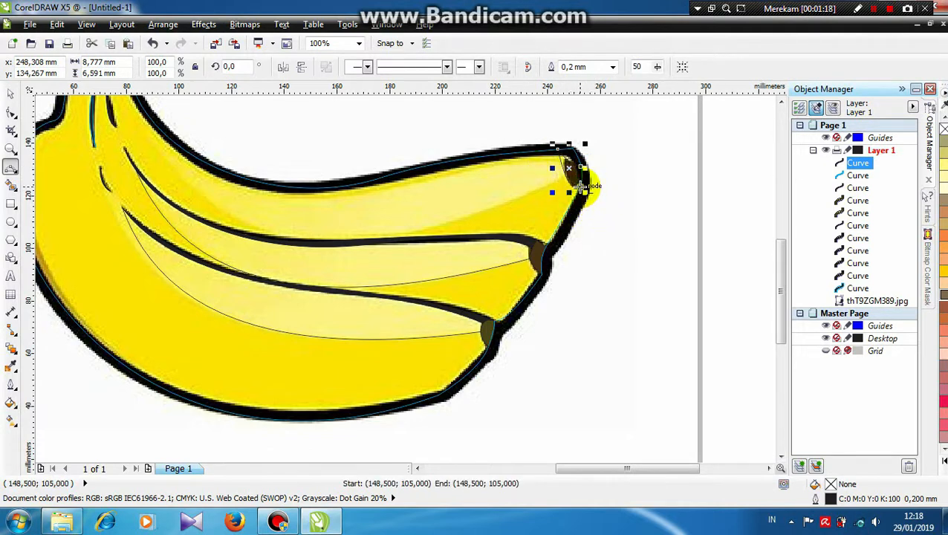
left_click_drag(580, 186, 580, 165)
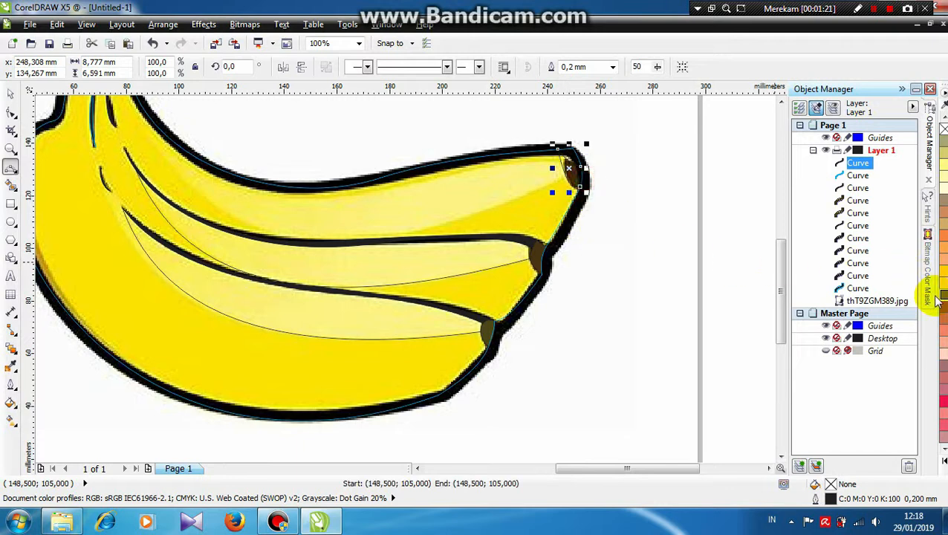
Fill the upper tip shape with a uniform dark brown, C:62 M:62 Y:82 K:74.
left_click(11, 403)
left_click(11, 382)
left_click(11, 401)
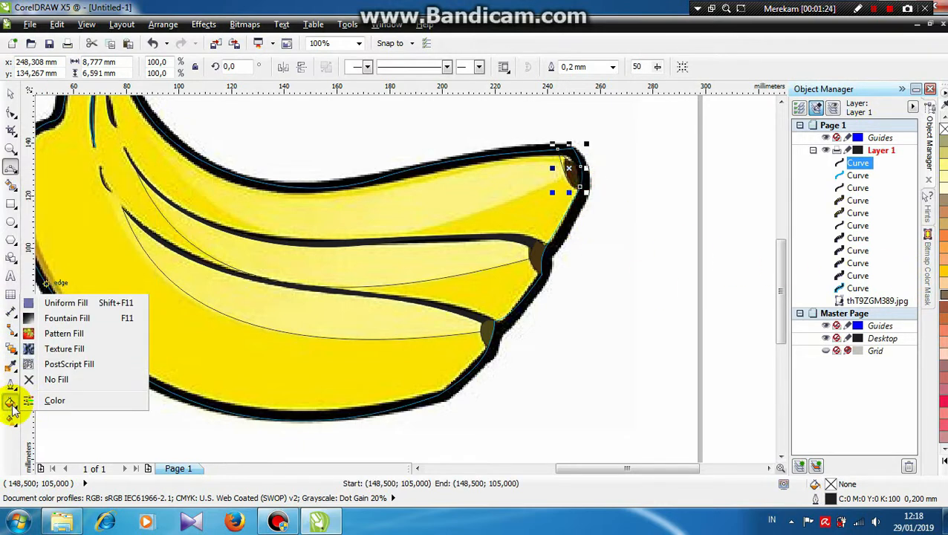
left_click(32, 303)
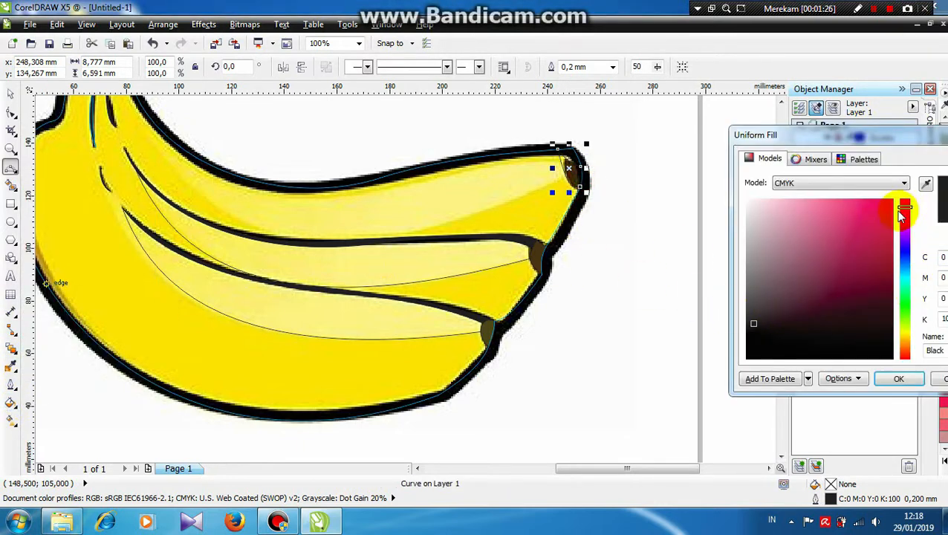
mouse_move(905, 208)
left_mouse_down()
mouse_move(905, 323)
mouse_move(870, 342)
left_mouse_up()
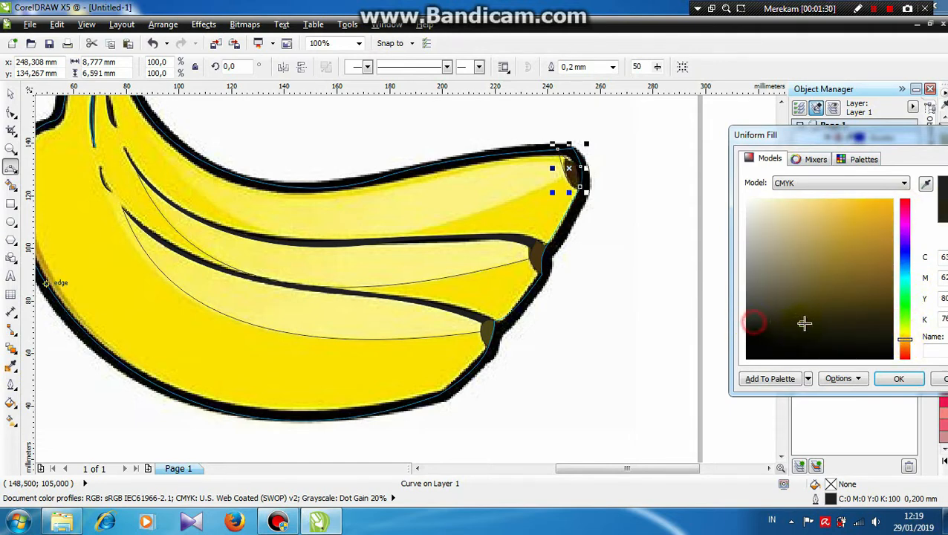
left_click(895, 380)
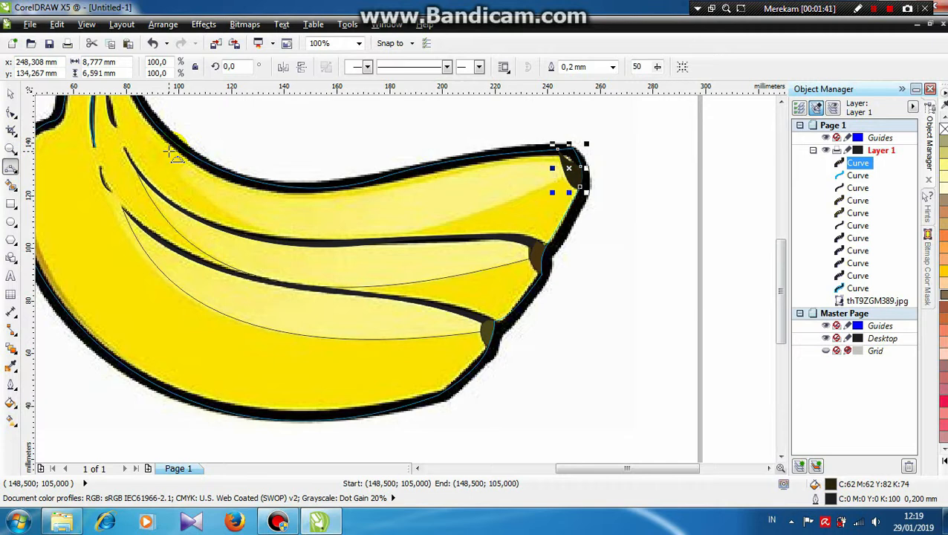
Trace the upper banana's highlight as a closed shape with 3-point curves, about 152 mm wide along the upper edge and 154 mm along the lower edge.
left_click_drag(163, 145, 558, 151)
left_click(304, 202)
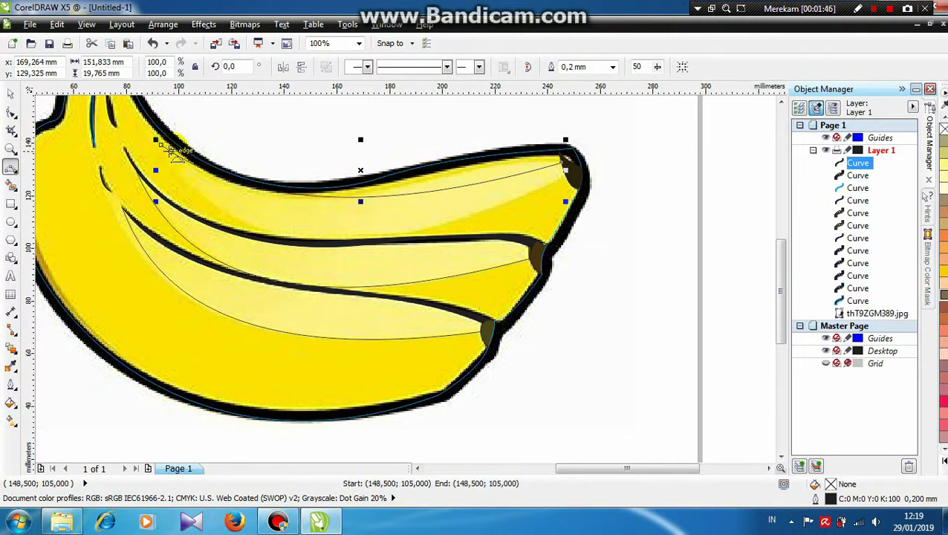
left_click_drag(161, 145, 566, 178)
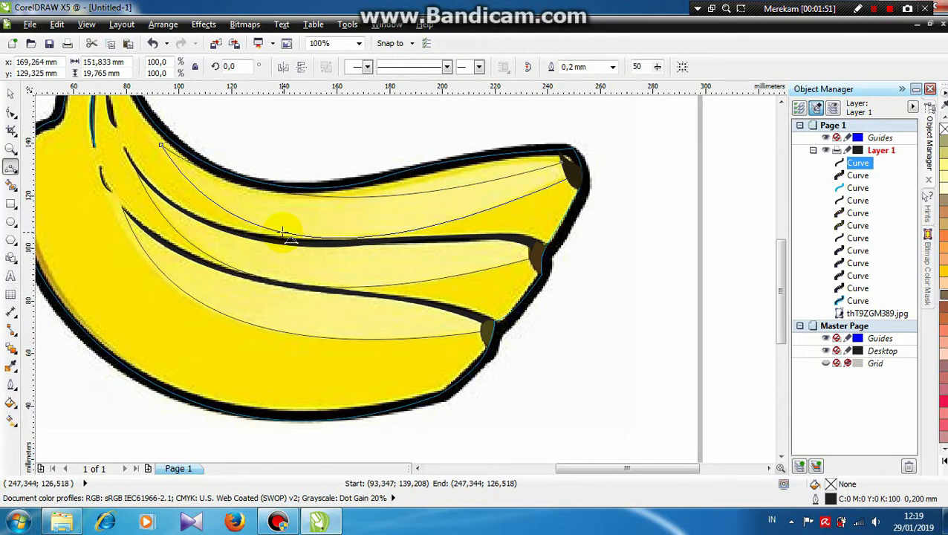
left_click(281, 235)
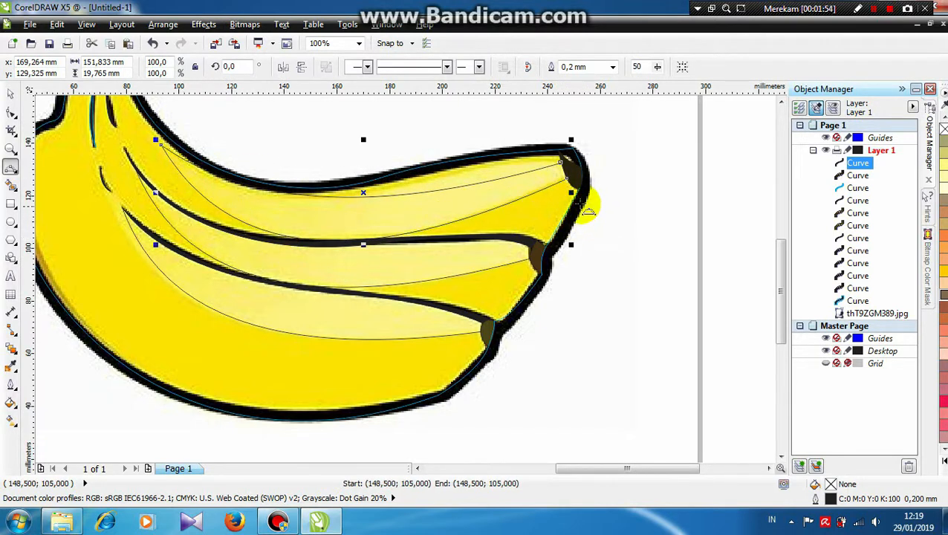
left_click_drag(566, 177, 562, 162)
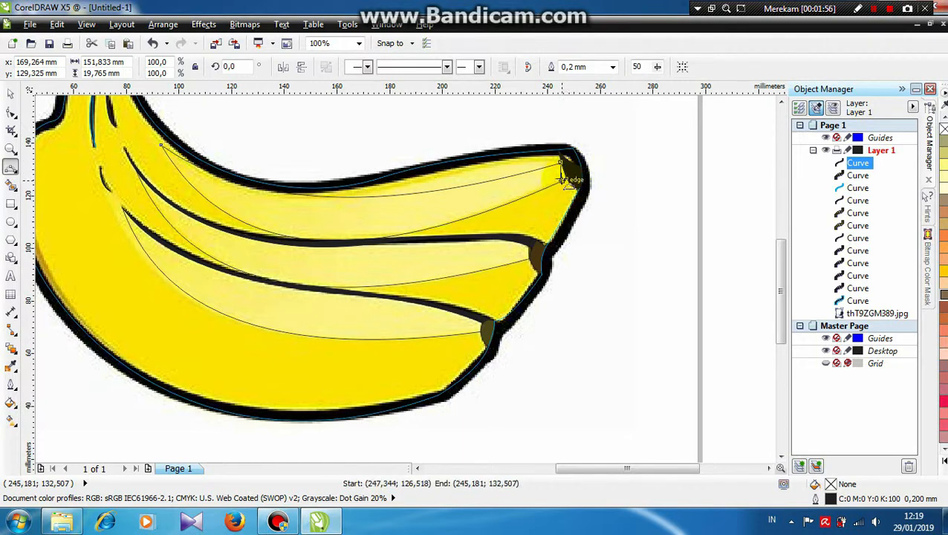
left_click(563, 175)
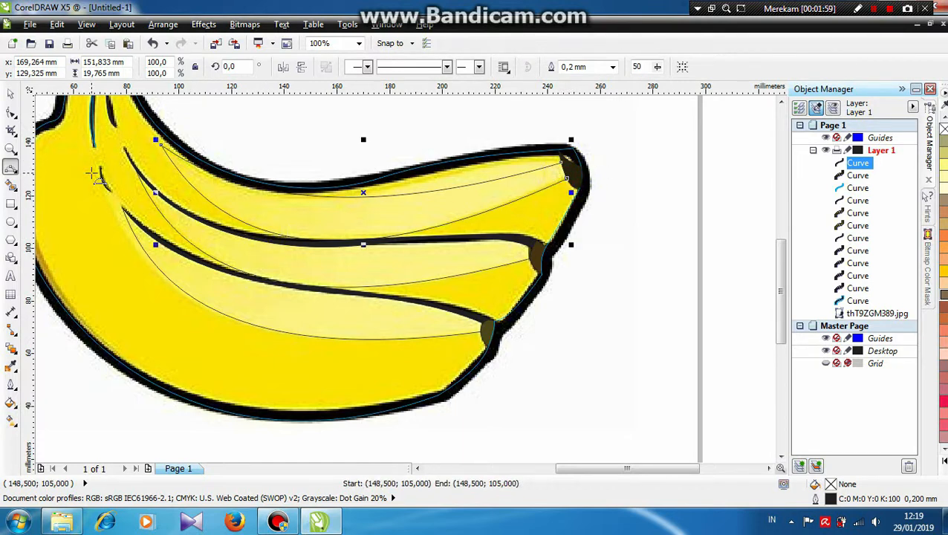
Move the upper highlight's end node with the Shape tool up to the upper corner of the brown tip.
left_click(10, 111)
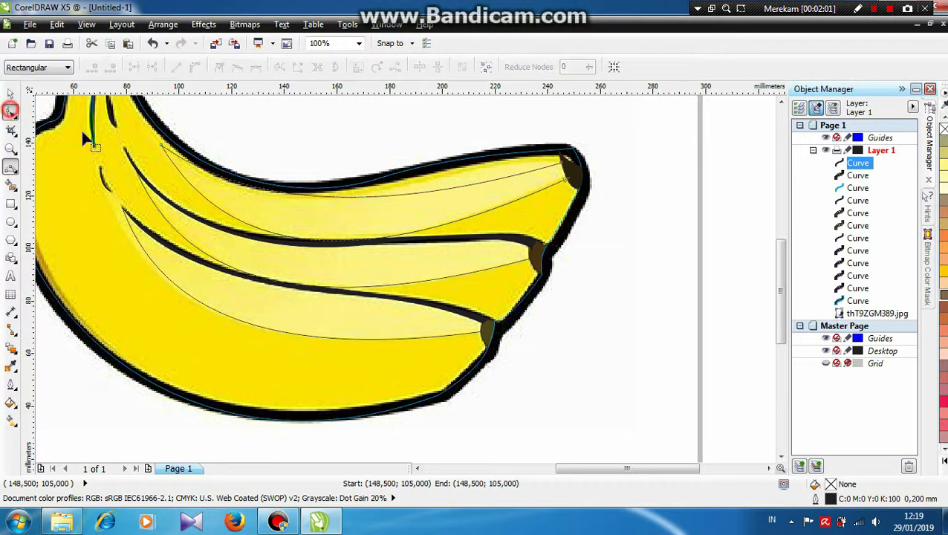
left_click(565, 164)
left_click_drag(564, 163, 559, 153)
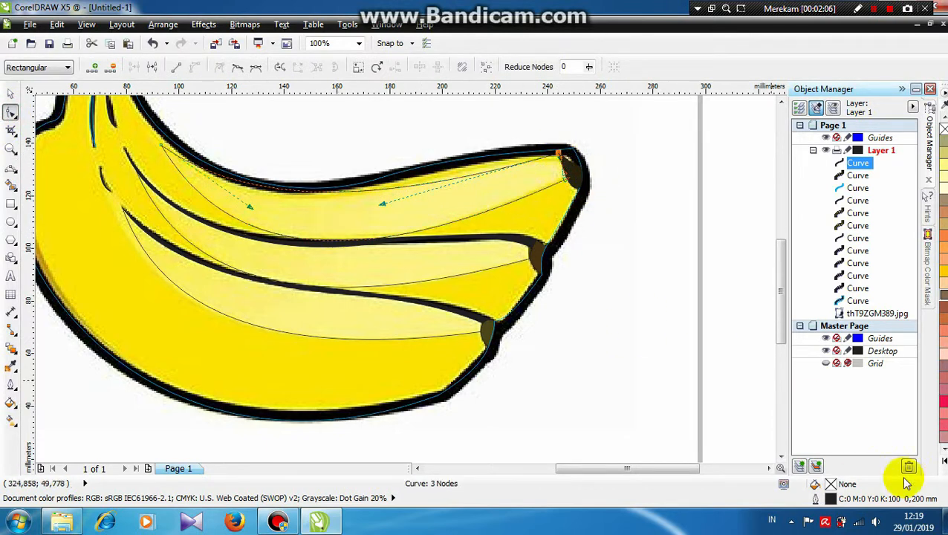
Give the upper highlight a two-colour linear fountain fill from yellow to white with the mid-point at 83.
left_click(11, 404)
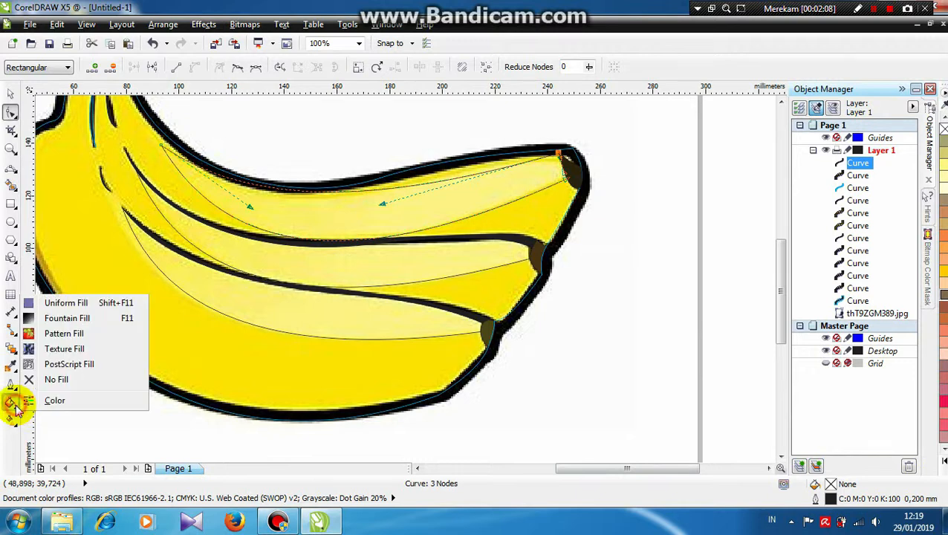
left_click(67, 318)
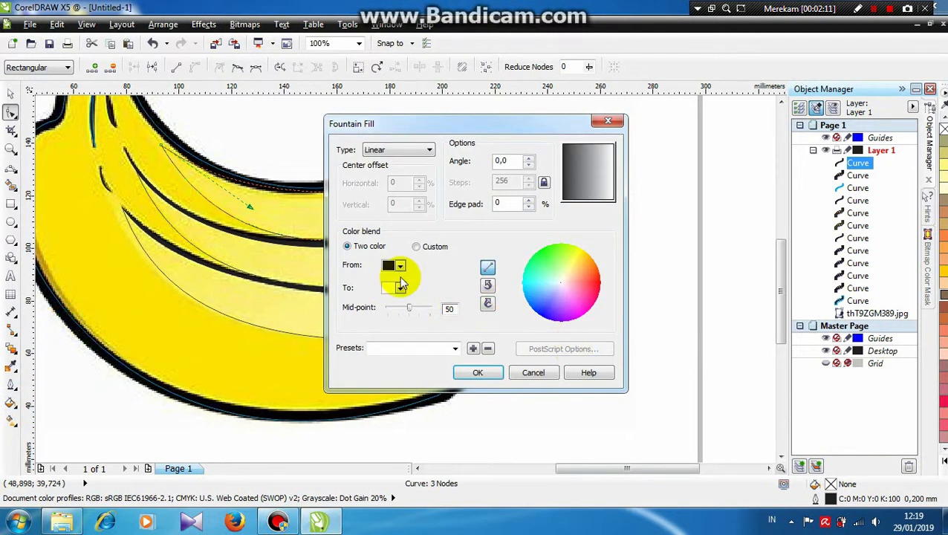
left_click(423, 151)
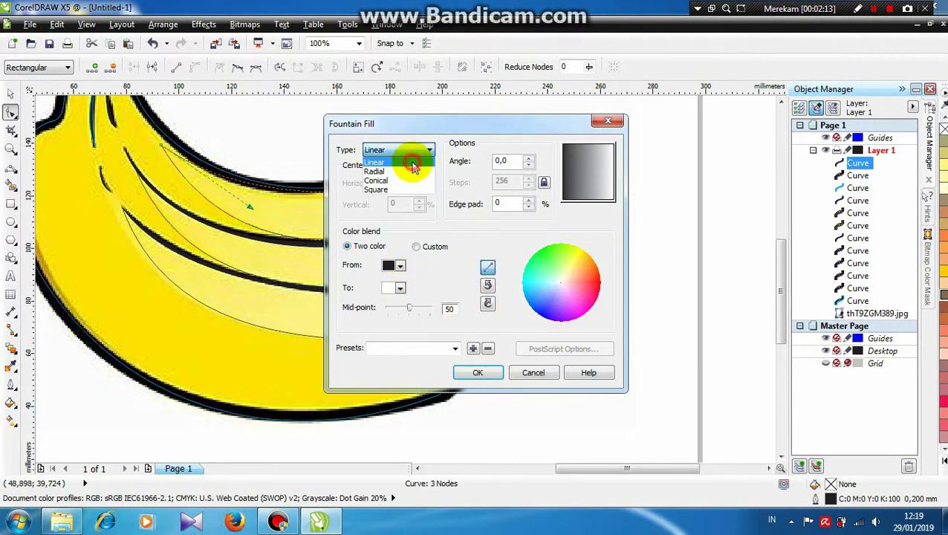
left_click(413, 162)
left_click(400, 266)
left_click(410, 300)
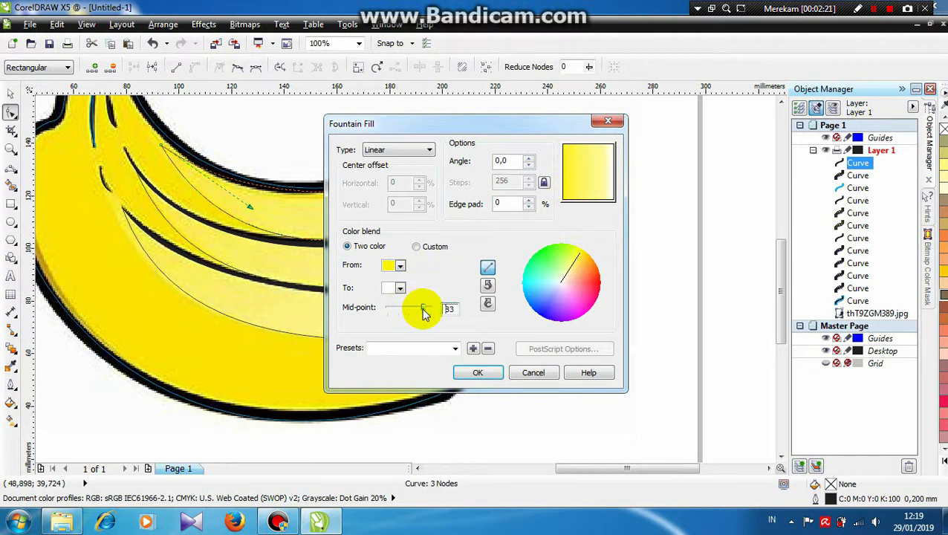
left_click(478, 372)
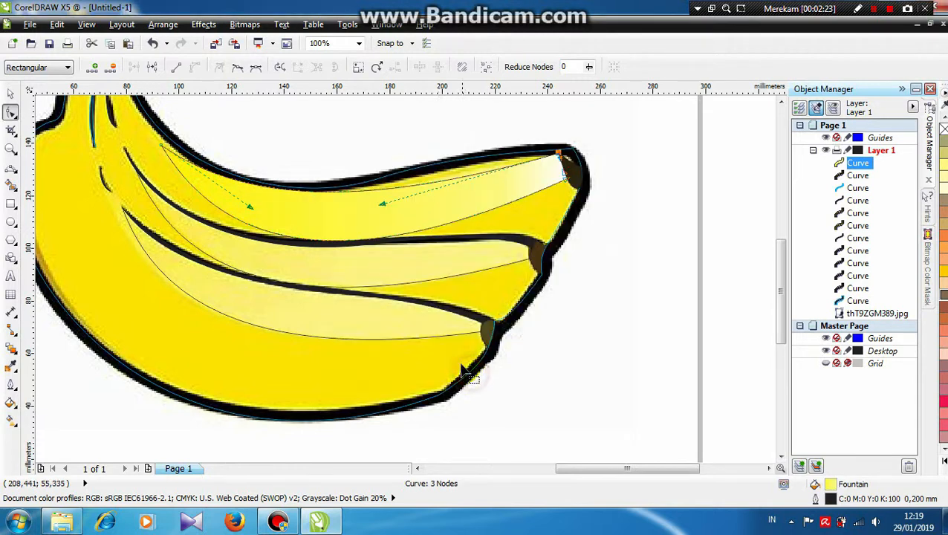
Select the middle banana's highlight and set up a linear fountain fill for it from white to yellow.
left_click(334, 260)
left_click(240, 273)
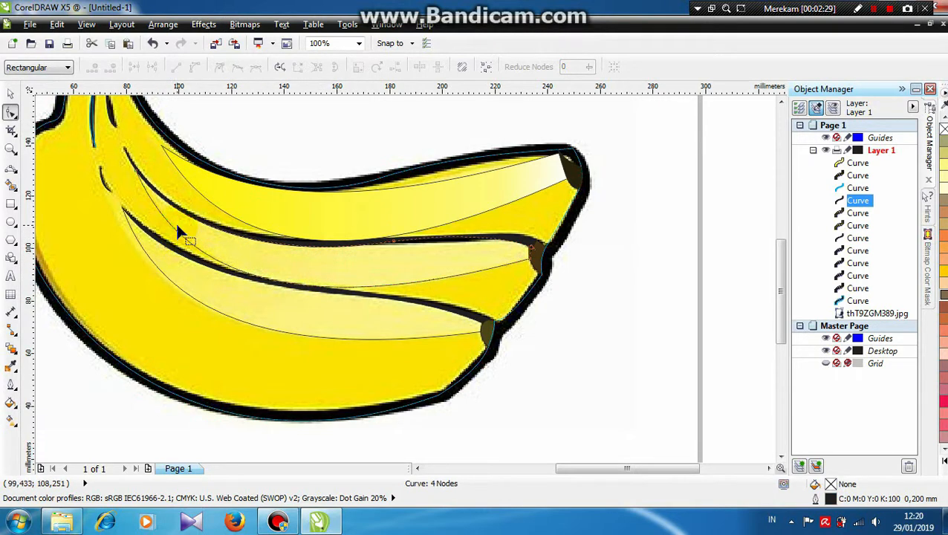
left_click(157, 198)
left_click(149, 197)
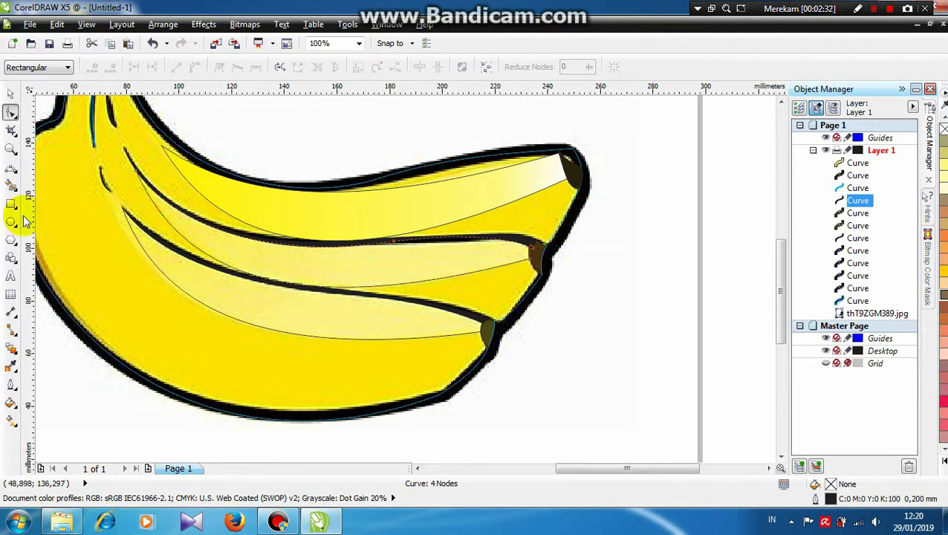
left_click(10, 384)
left_click(10, 403)
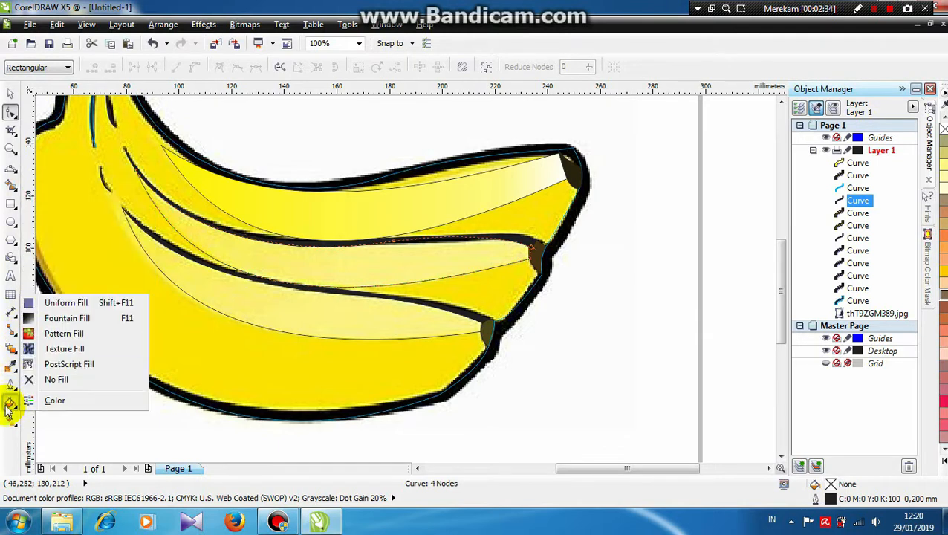
left_click(96, 320)
left_click(398, 267)
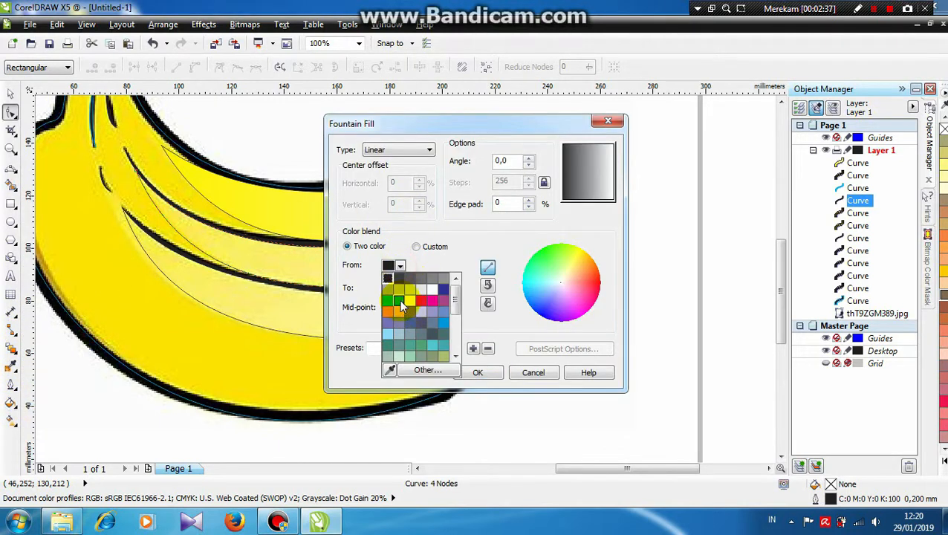
left_click(433, 288)
left_click(400, 287)
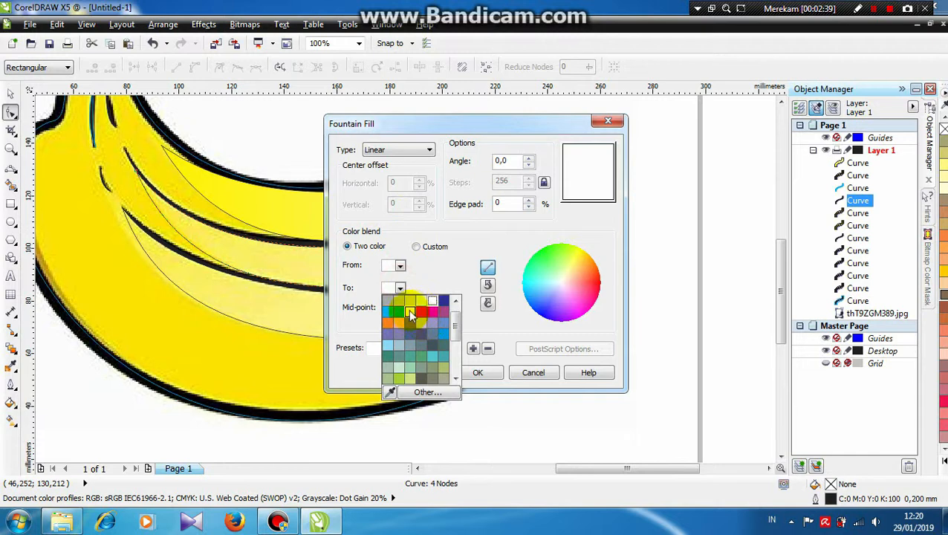
left_click(409, 310)
Set the middle highlight's gradient angle to -167.7 and mid-point to 40, and apply the fill.
left_click(572, 175)
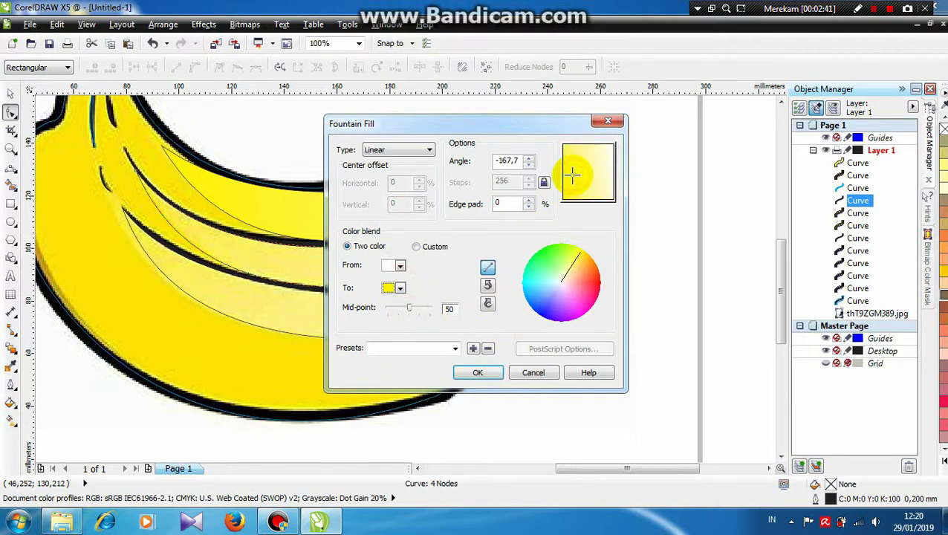
left_click(410, 310)
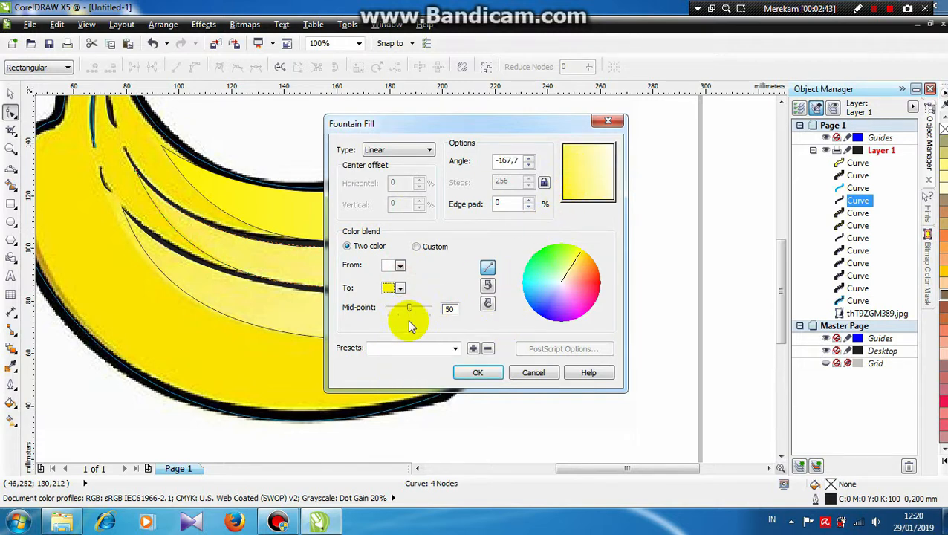
left_click_drag(412, 310, 400, 313)
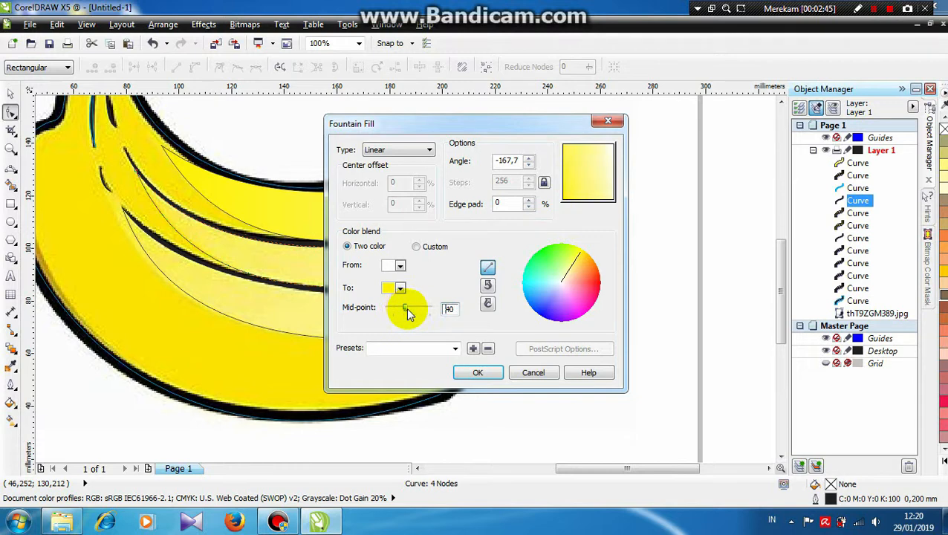
left_click(487, 375)
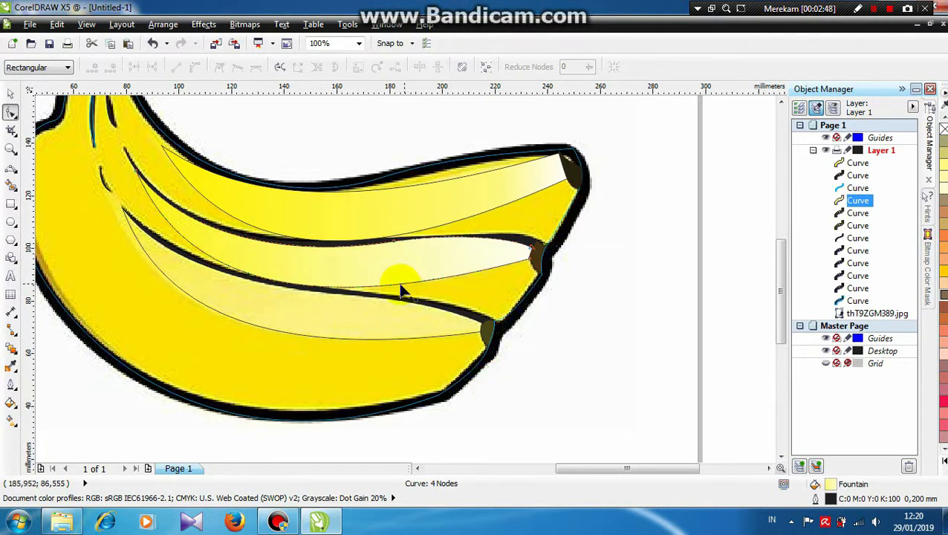
Select the lowest banana's highlight and set up a two-colour linear fountain fill for it from white to yellow.
left_click(89, 406)
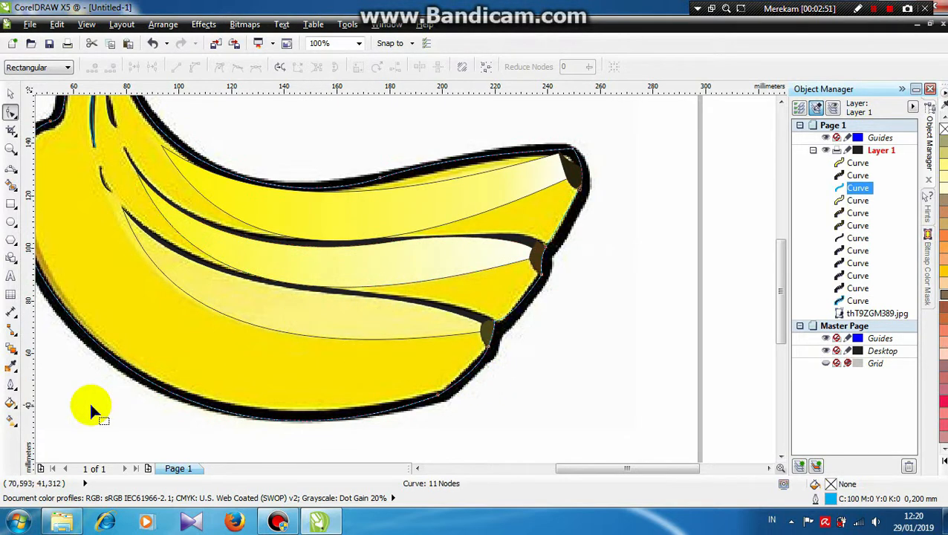
left_click(178, 301)
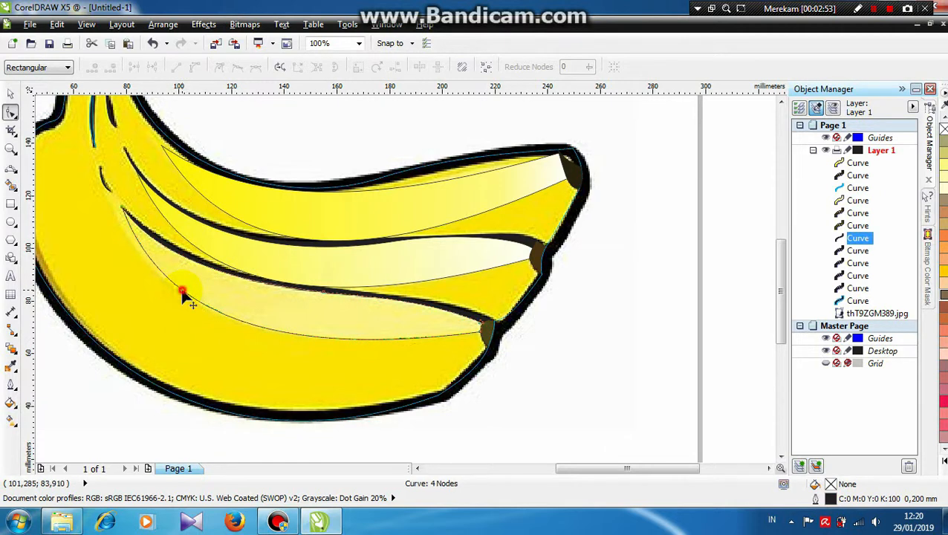
left_click(13, 407)
left_click(74, 317)
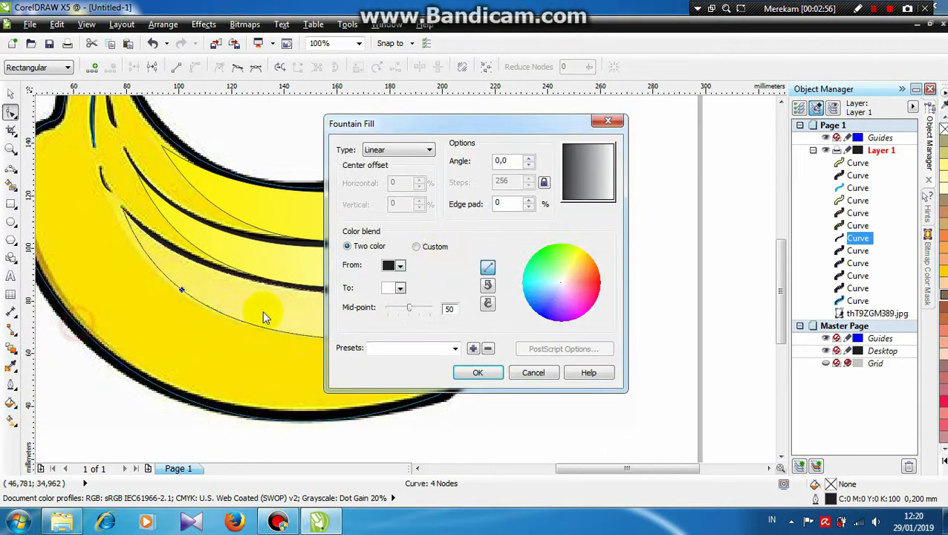
left_click(400, 267)
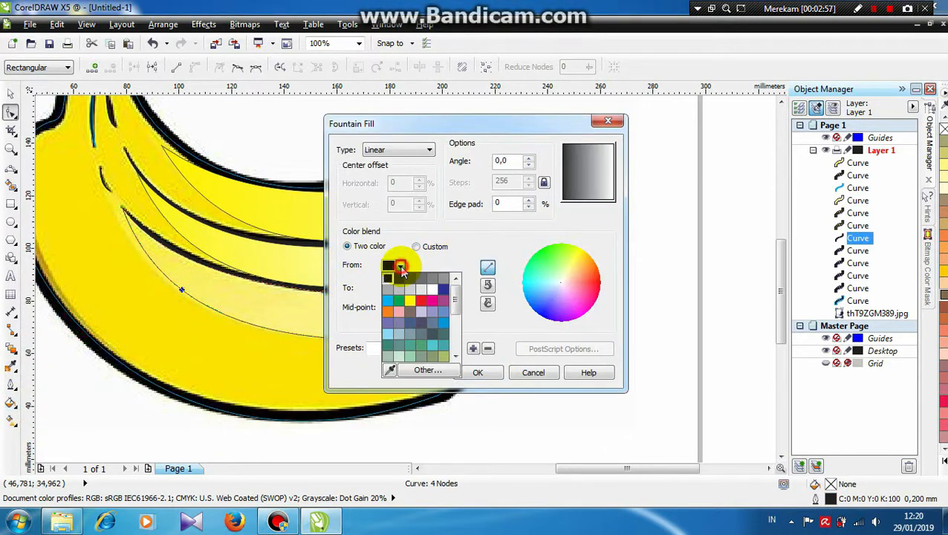
left_click(428, 292)
left_click(394, 265)
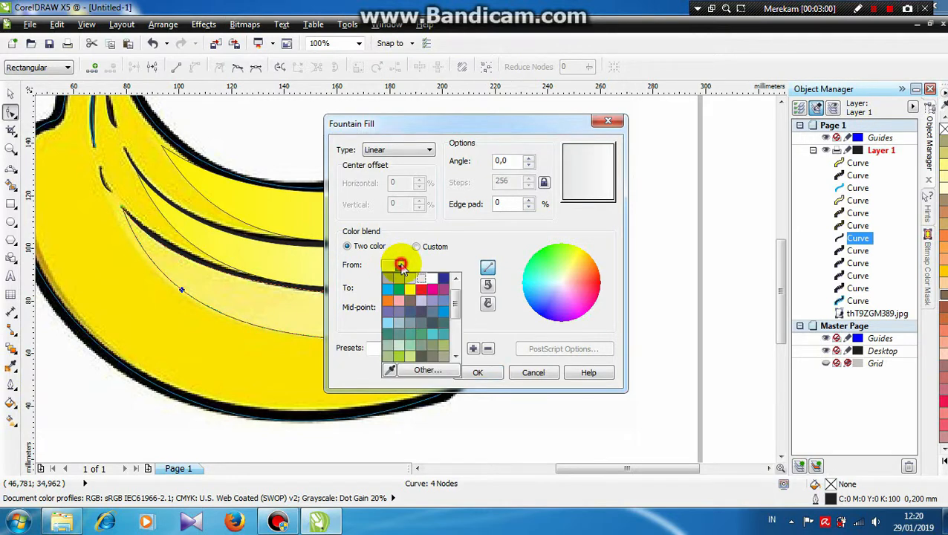
left_click(435, 280)
left_click(399, 288)
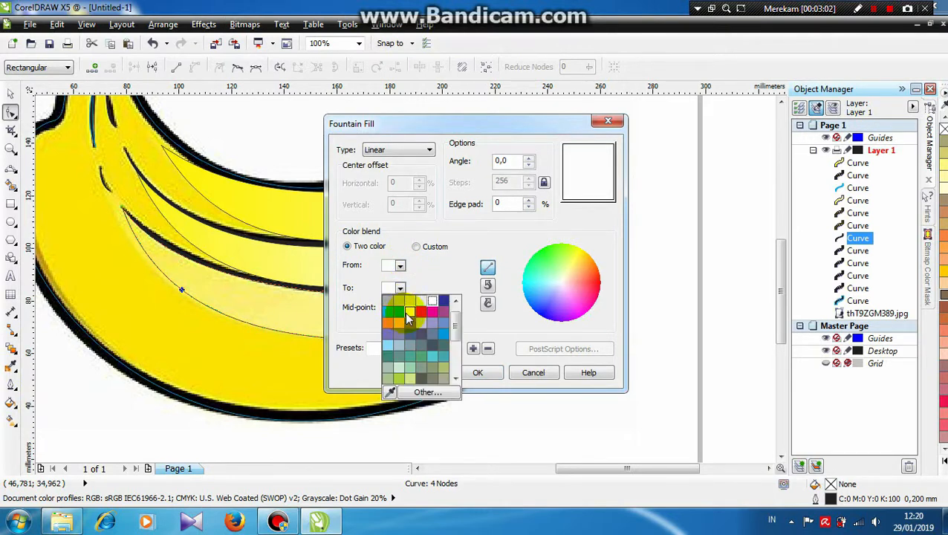
left_click(407, 315)
Set the lowest highlight's gradient angle to -177.3 and mid-point to 83, and apply the fill.
left_click(575, 178)
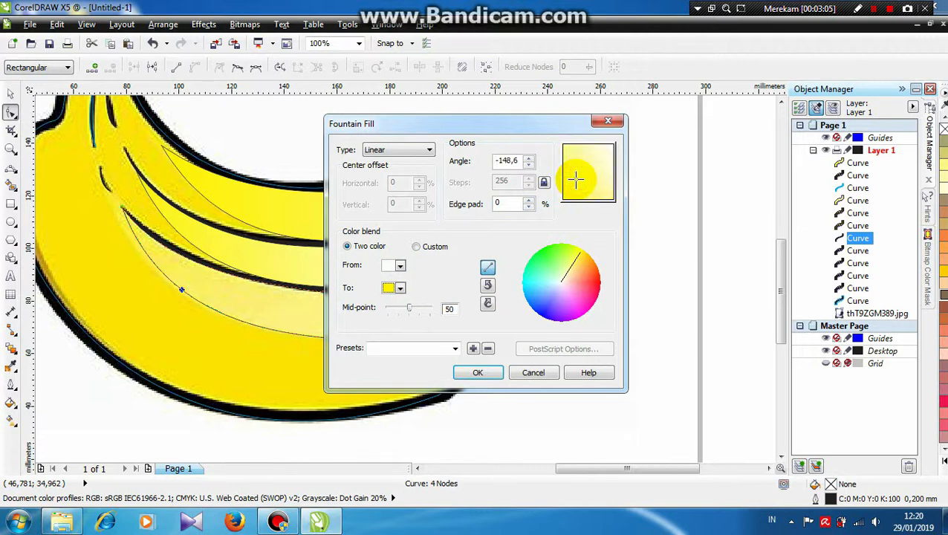
left_click_drag(575, 184, 537, 217)
left_click(413, 308)
left_click_drag(412, 310, 426, 313)
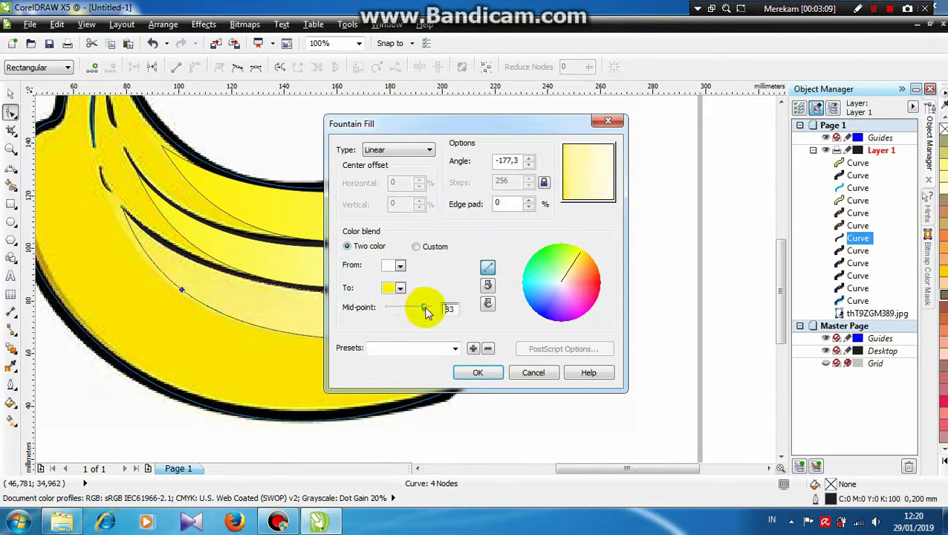
left_click(478, 372)
Give the outer contour curve of the banana bunch a black outline 1.5 mm wide.
scroll(227, 308, "down", 2)
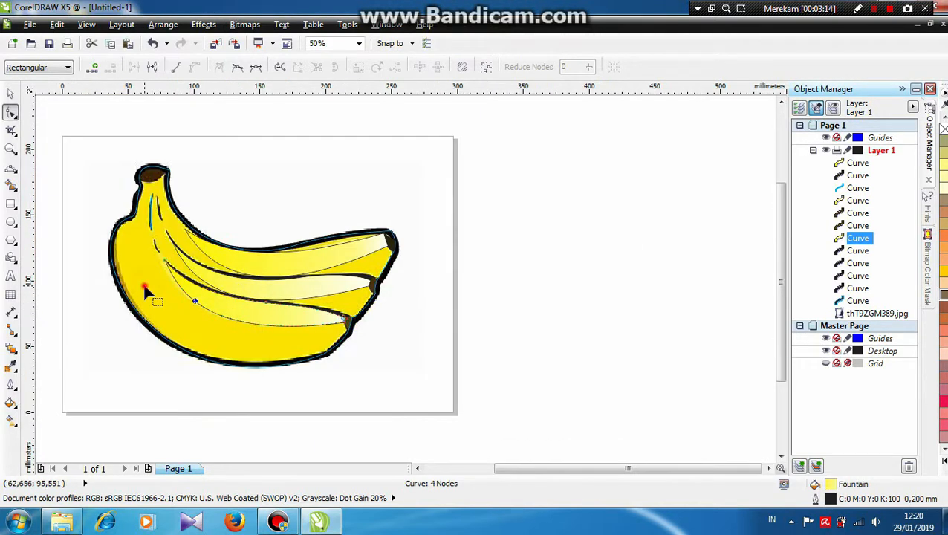
left_click(146, 292)
double_click(829, 498)
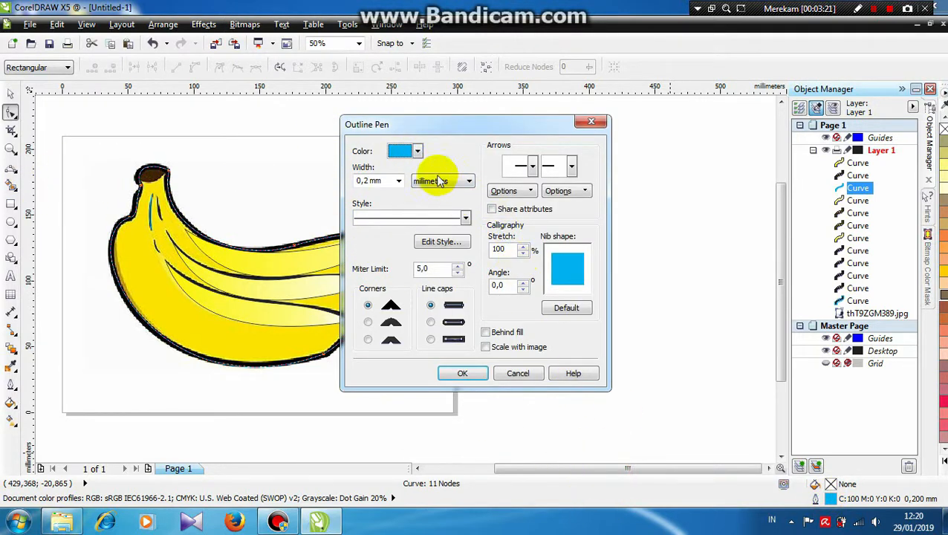
left_click(417, 151)
scroll(438, 186, "up", 2)
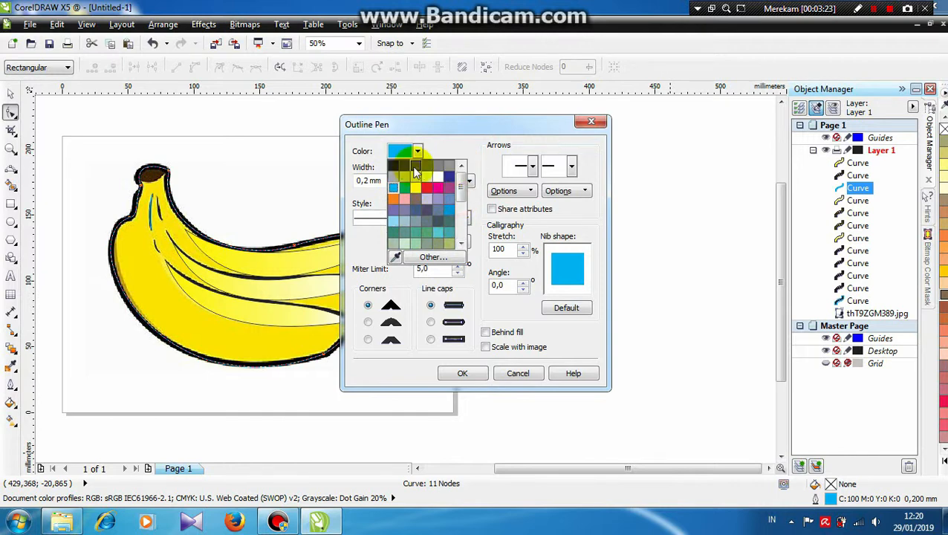
left_click(396, 171)
left_click(398, 180)
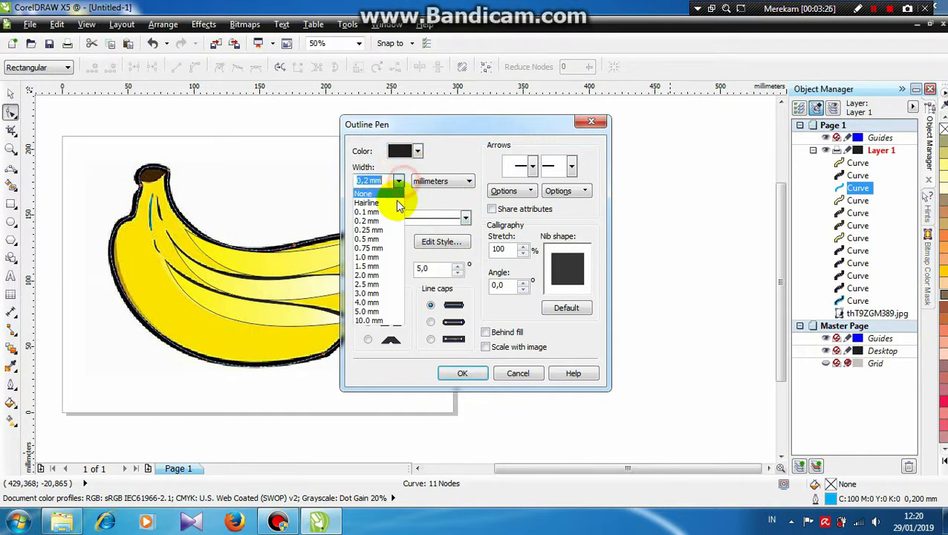
left_click(375, 266)
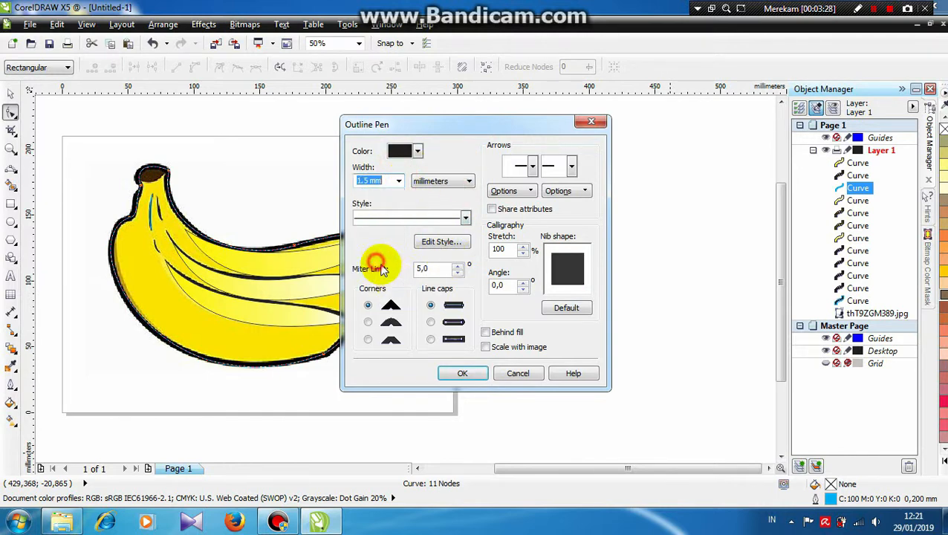
left_click(462, 373)
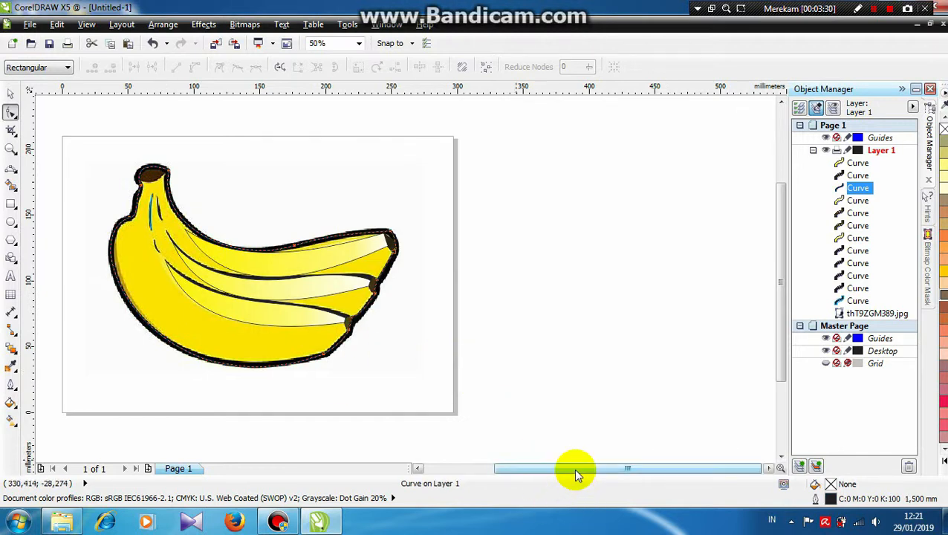
Fill the outer contour curve of the bananas with solid yellow.
left_click_drag(576, 469, 564, 468)
left_click_drag(781, 319, 781, 310)
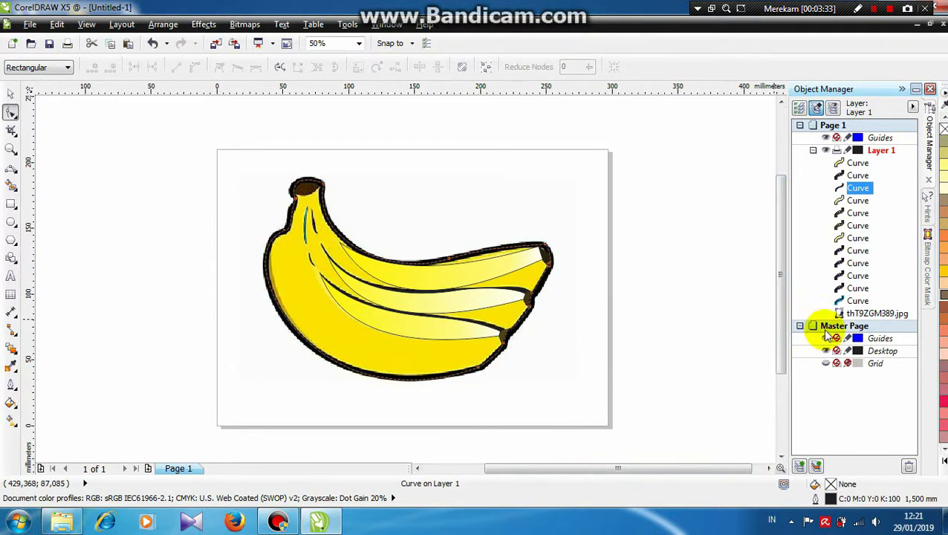
left_click(942, 461)
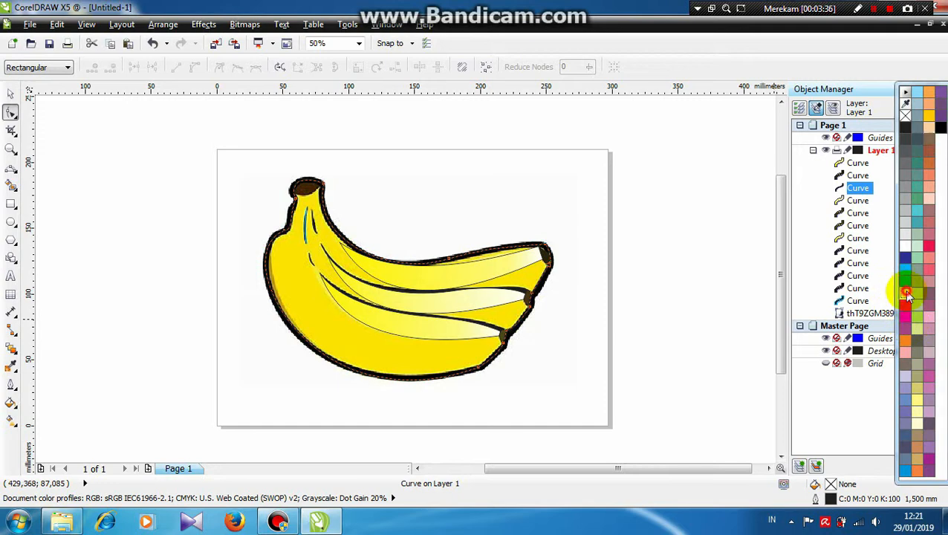
left_click(905, 292)
Lower the yellow contour shape through the stacking order until it lies behind the imported banana picture.
key("ctrl+Page_Down")
key("ctrl+Page_Down")
key("ctrl+Page_Down")
key("ctrl+Page_Down")
key("ctrl+Page_Down")
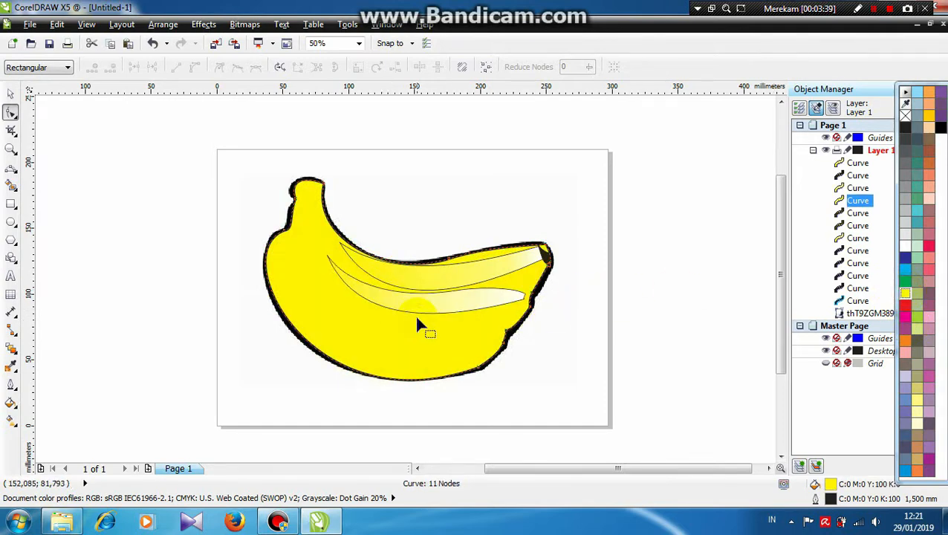
key("ctrl+Page_Down")
key("ctrl+Page_Down")
key("ctrl+Page_Down")
key("ctrl+Page_Down")
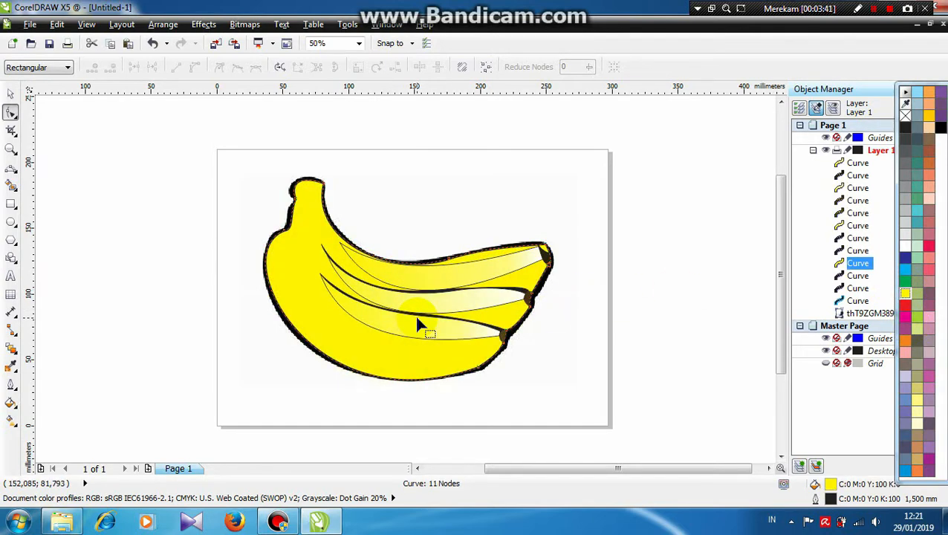
key("ctrl+Page_Down")
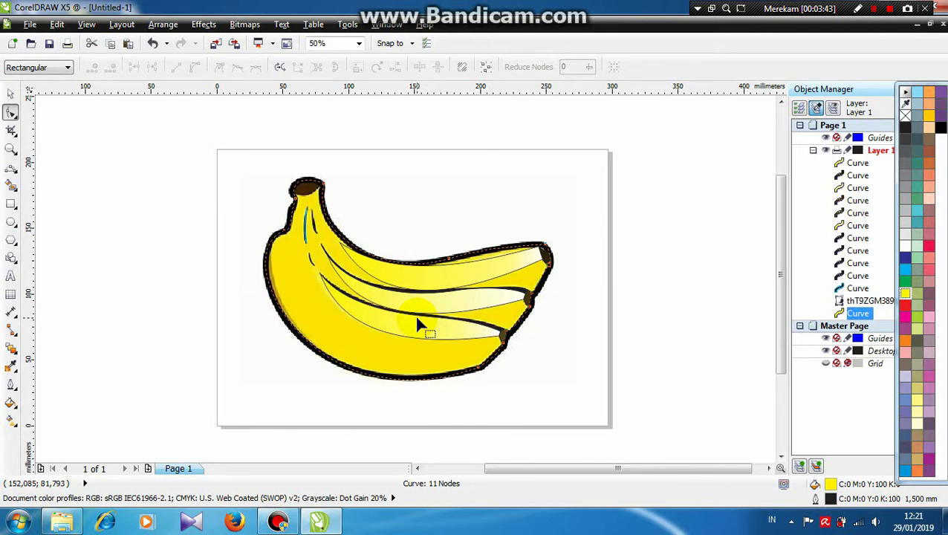
Draw a 3-point curve across the banana stem, following the lower edge of the brown cut end.
left_click_drag(772, 275, 778, 264)
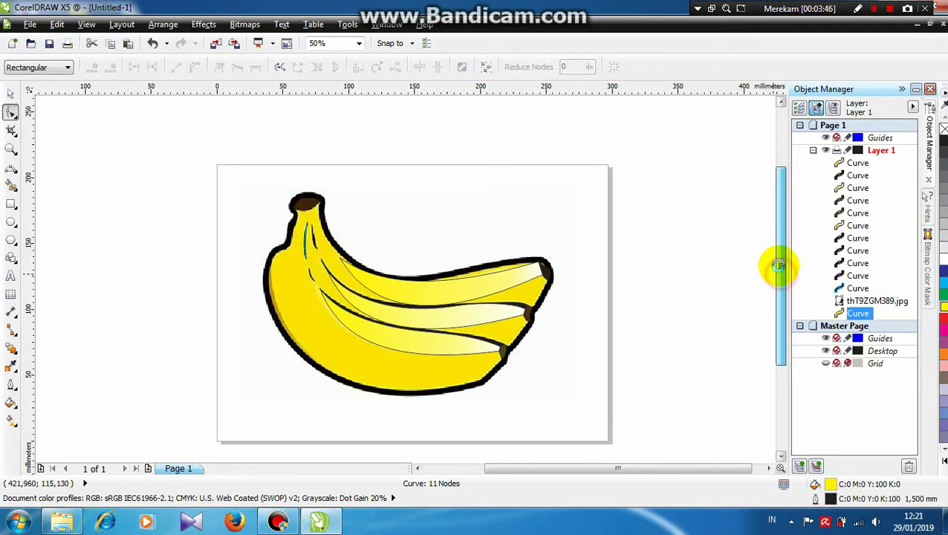
scroll(284, 228, "up", 4)
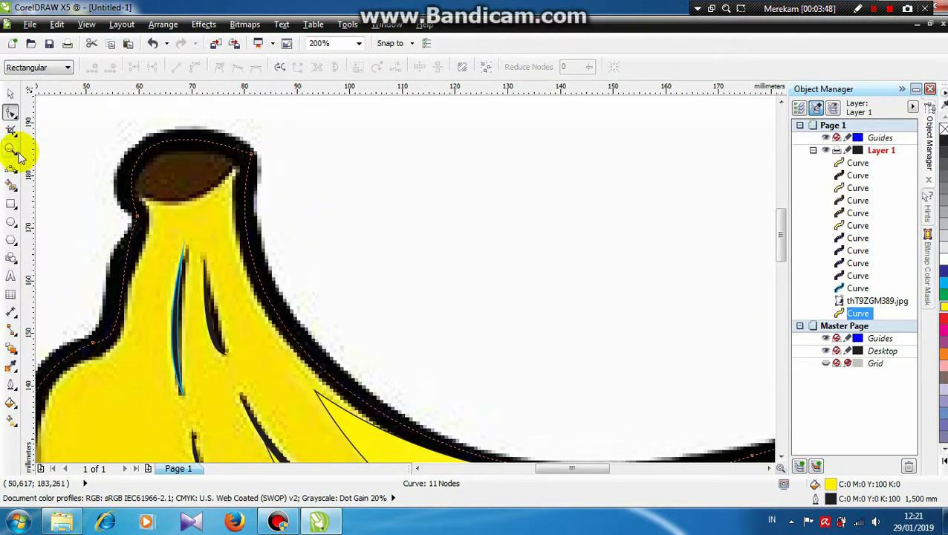
left_click(11, 165)
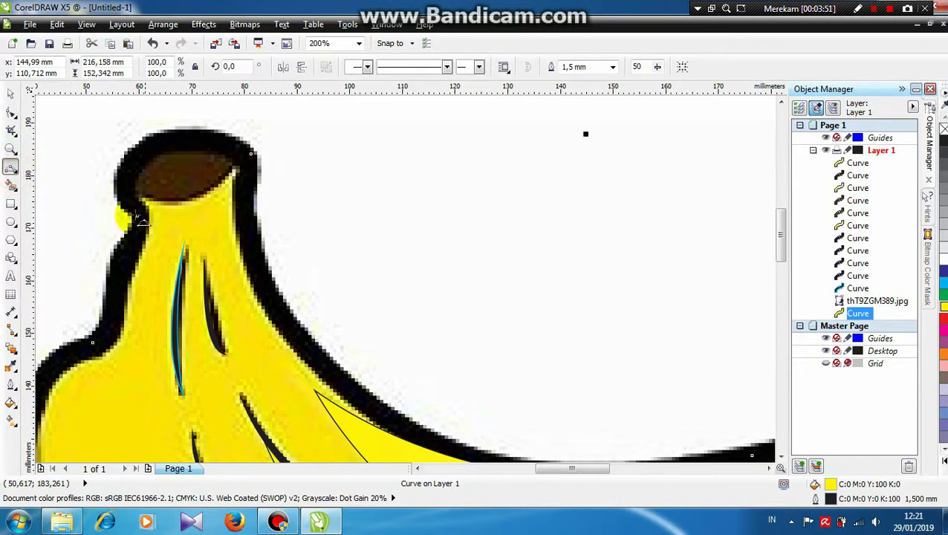
left_click_drag(136, 216, 253, 151)
left_click(178, 207)
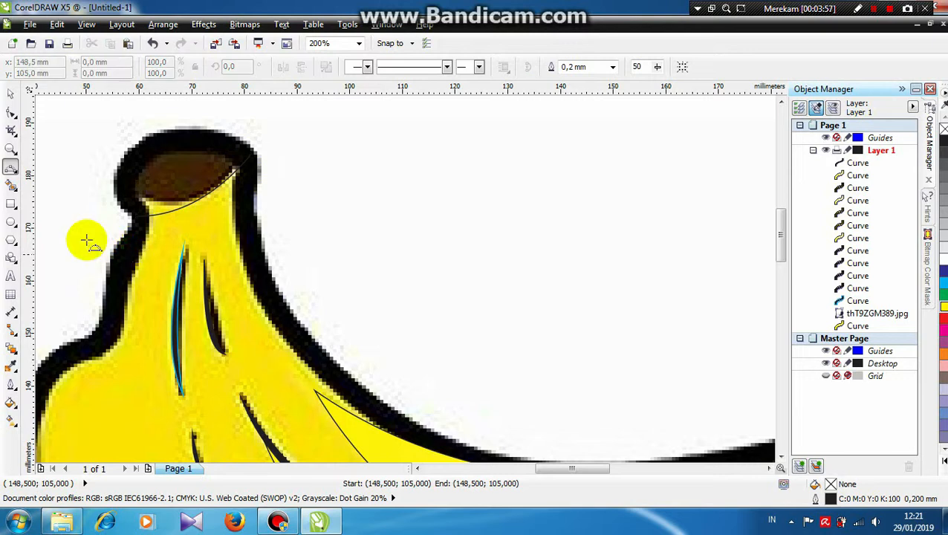
Select the imported banana picture and move it in the stacking order behind the yellow contour shape.
left_click(11, 93)
left_click(118, 288)
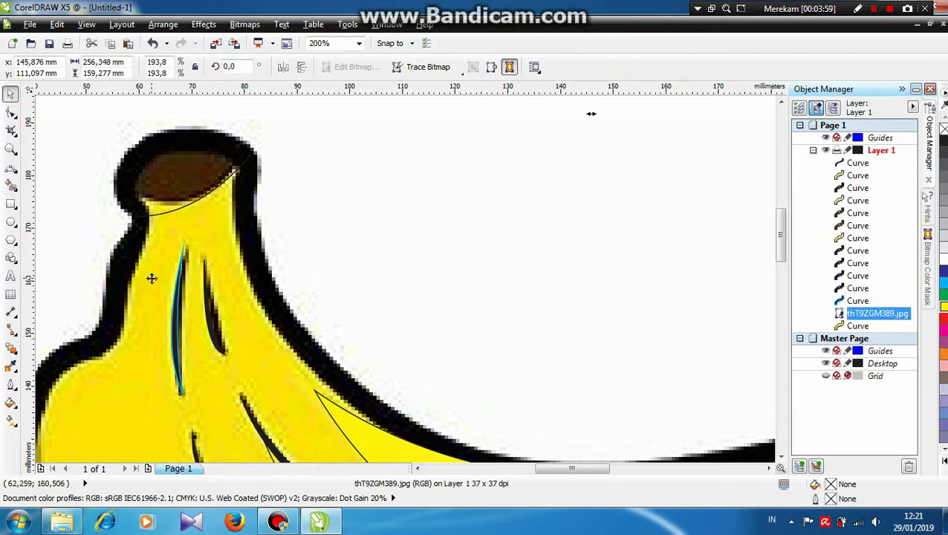
scroll(152, 278, "down", 1)
left_click(299, 159)
left_click(173, 330)
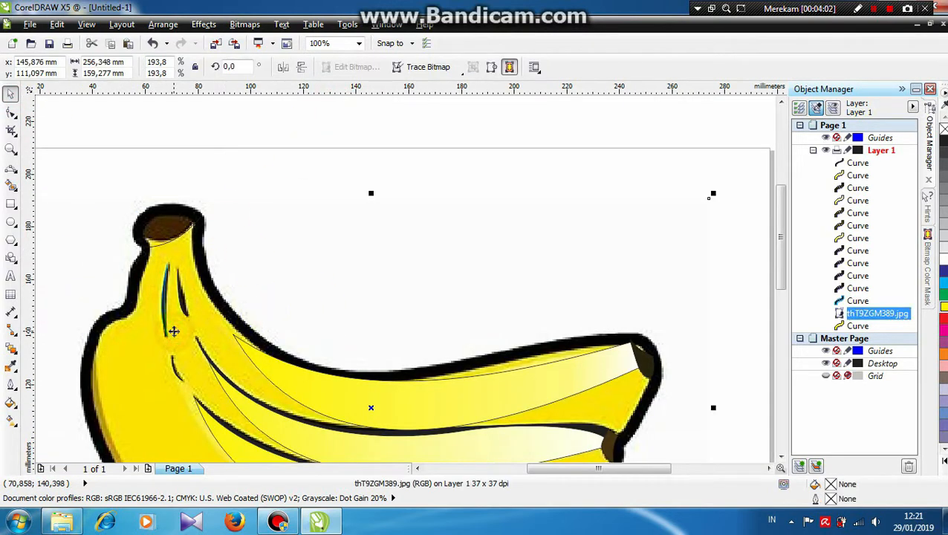
scroll(303, 197, "down", 2)
left_click(180, 248)
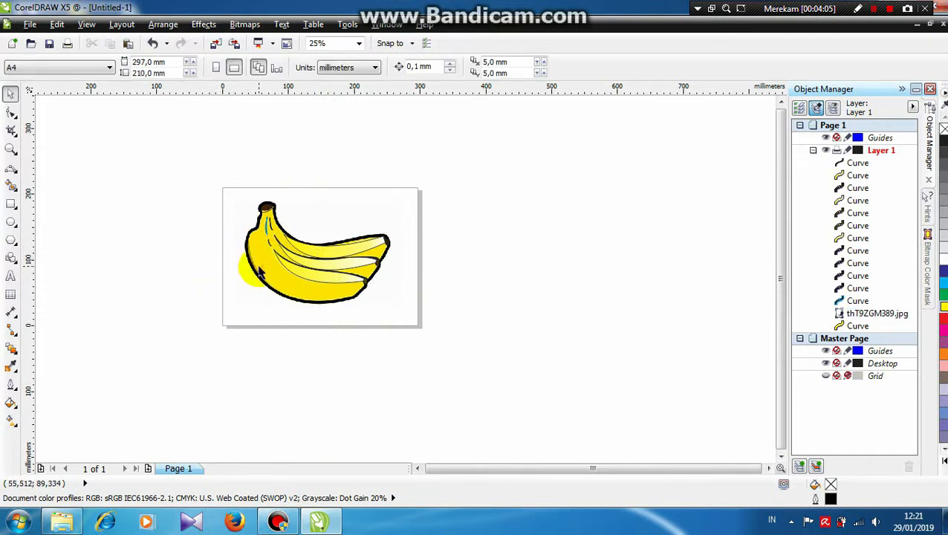
left_click(259, 269)
key("ctrl+Page_Up")
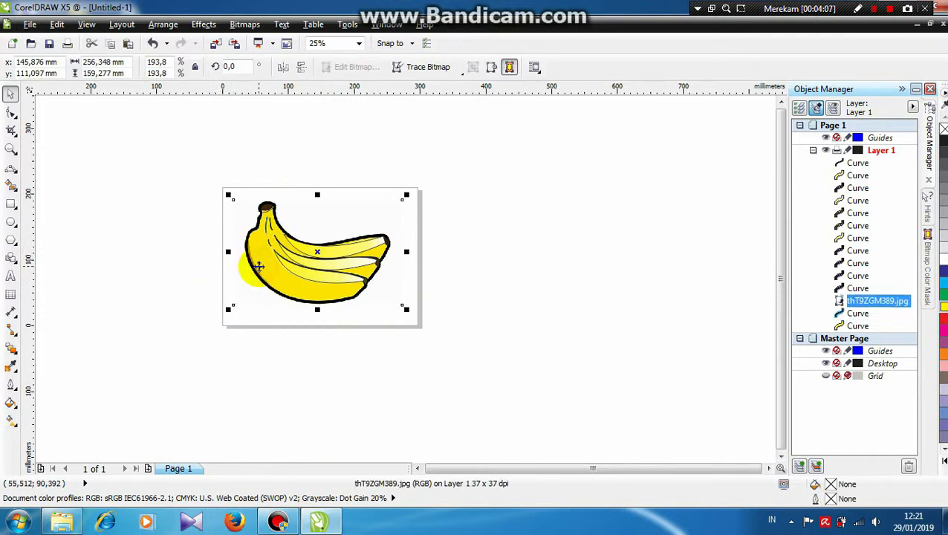
key("ctrl+Page_Down")
key("ctrl+Page_Down")
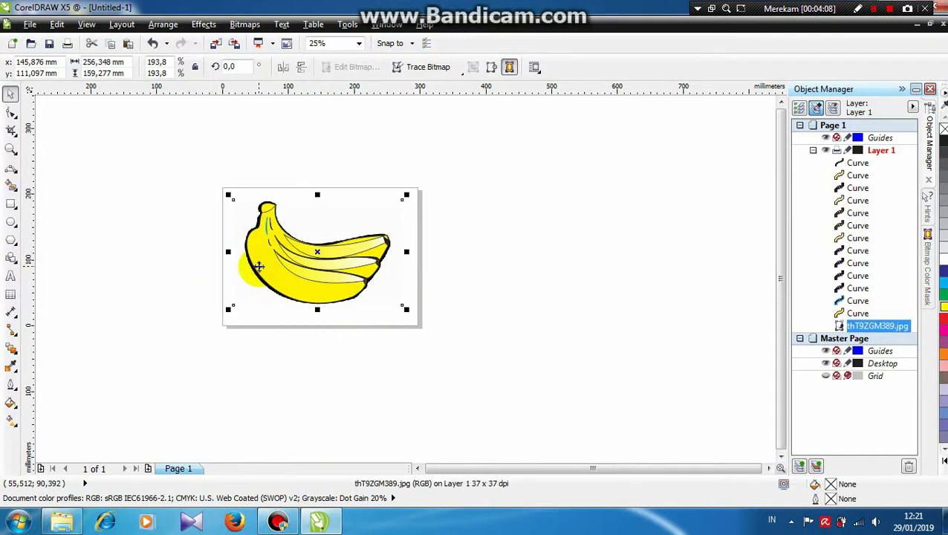
Draw a 3-point curve between the stem's two corner nodes, arching over the top of the cut end.
scroll(260, 269, "up", 2)
left_click(780, 103)
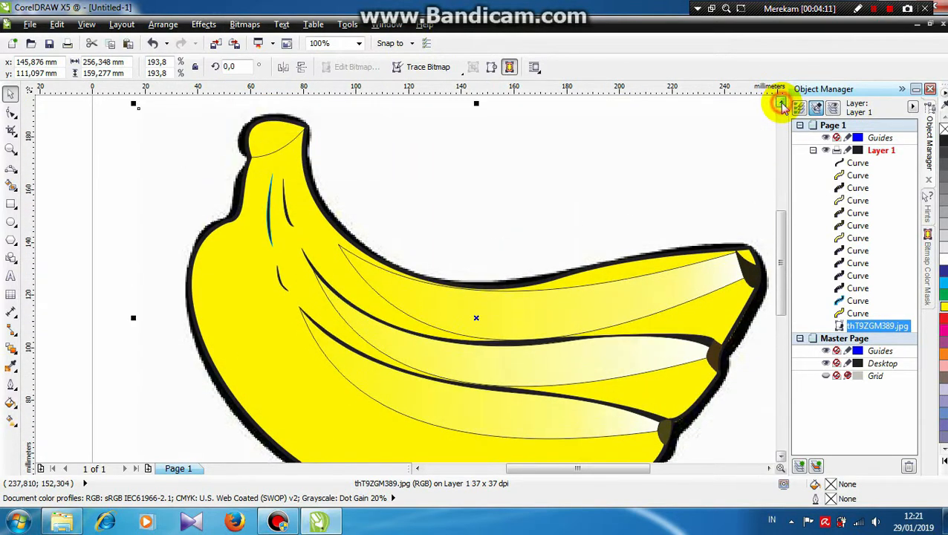
left_click(11, 111)
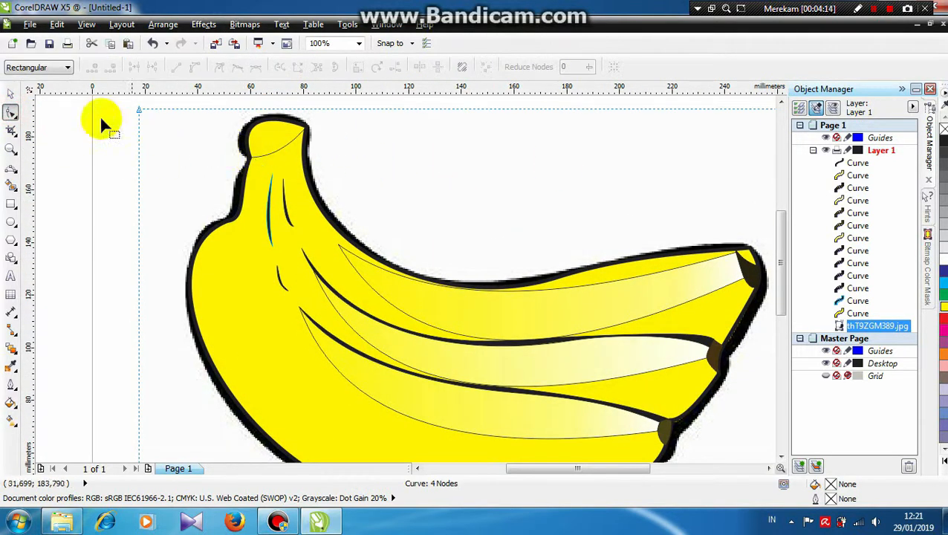
left_click(12, 184)
left_click(11, 170)
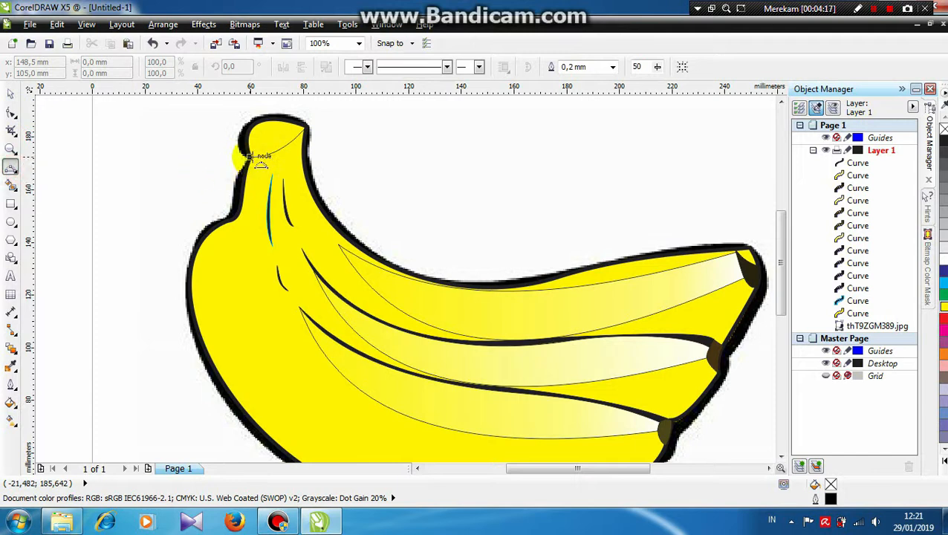
left_click(251, 156)
left_click_drag(251, 156, 307, 125)
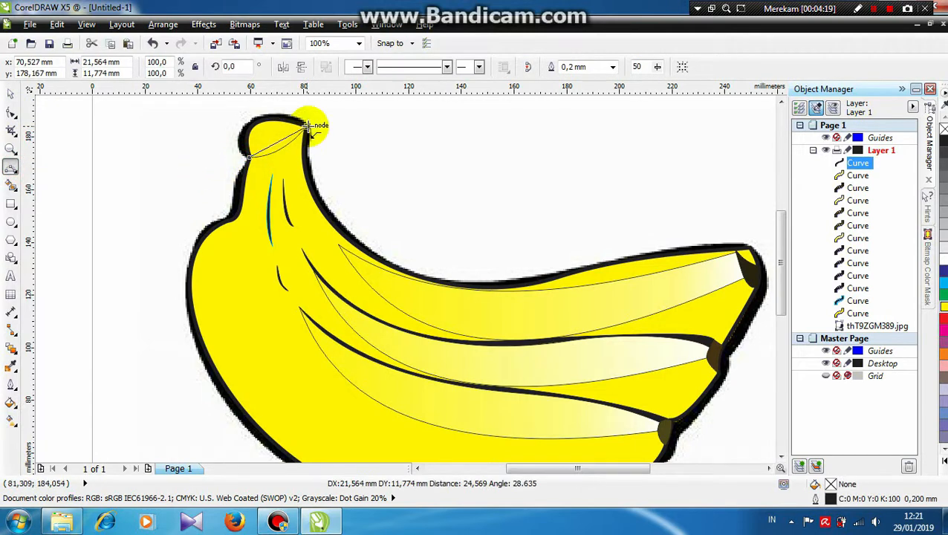
left_click(256, 126)
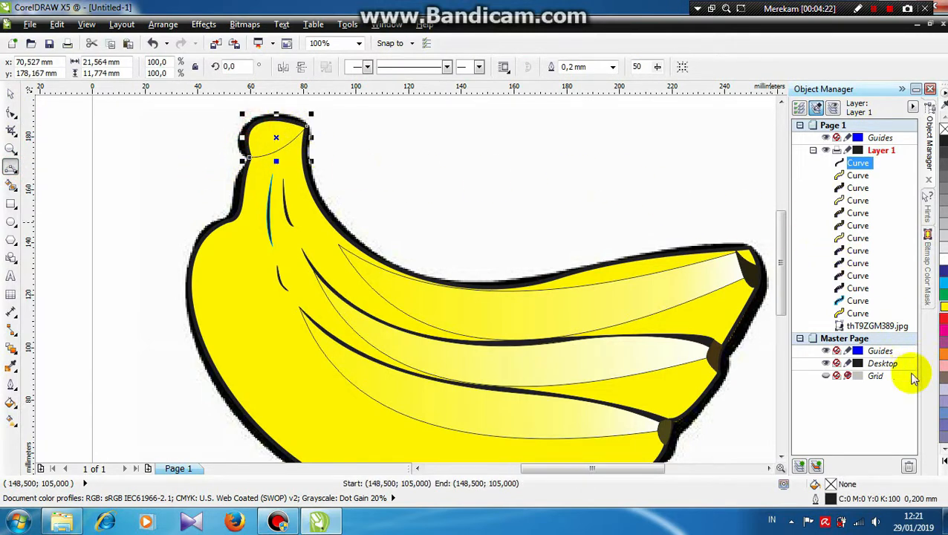
Draw a closed 3-point-curve crescent about 21.6 mm wide along the stem cap's lower edge and fill it with C:0 M:20 Y:40 K:40.
left_click_drag(250, 157, 307, 126)
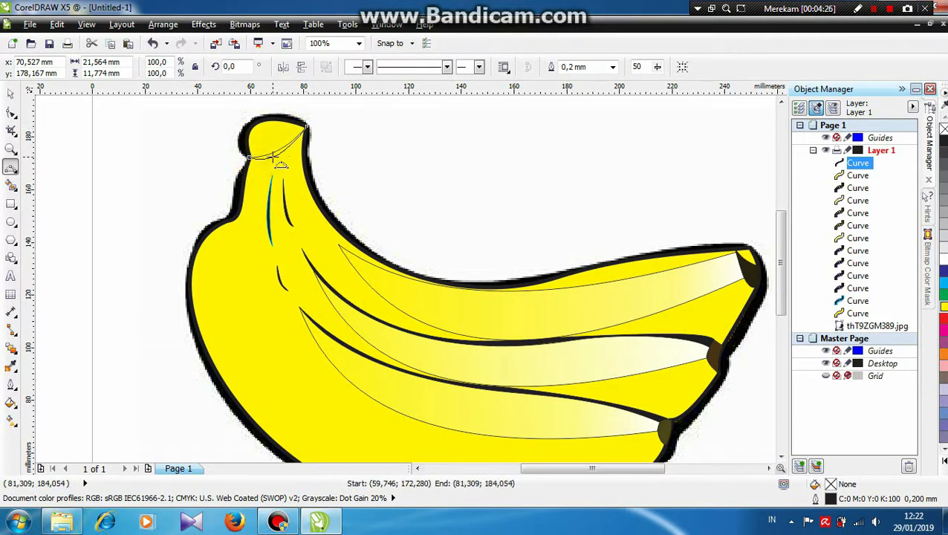
left_click(278, 162)
left_click_drag(250, 156, 307, 126)
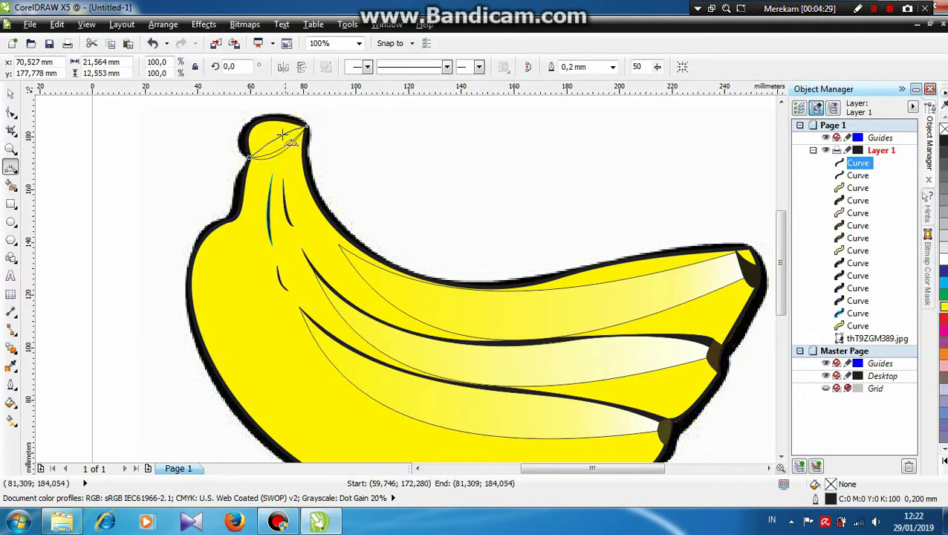
left_click(273, 152)
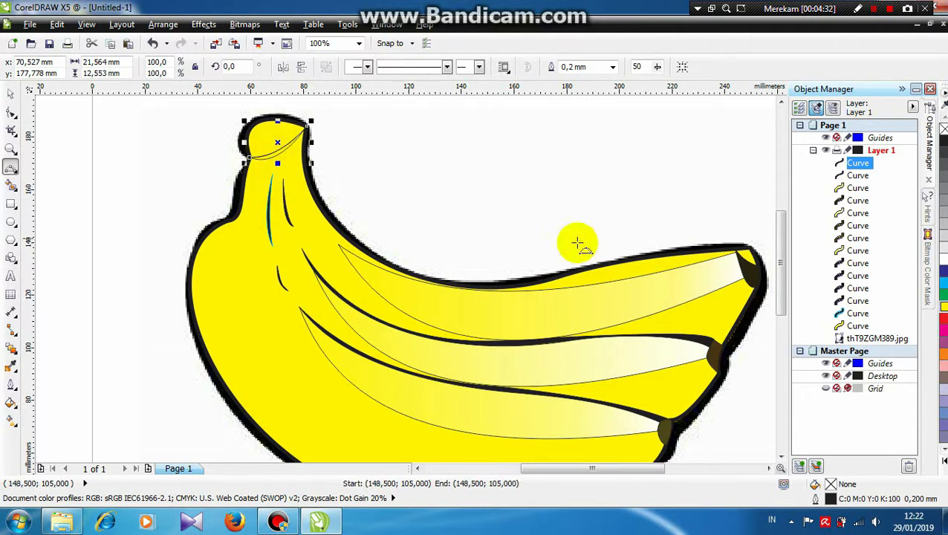
left_click(941, 458)
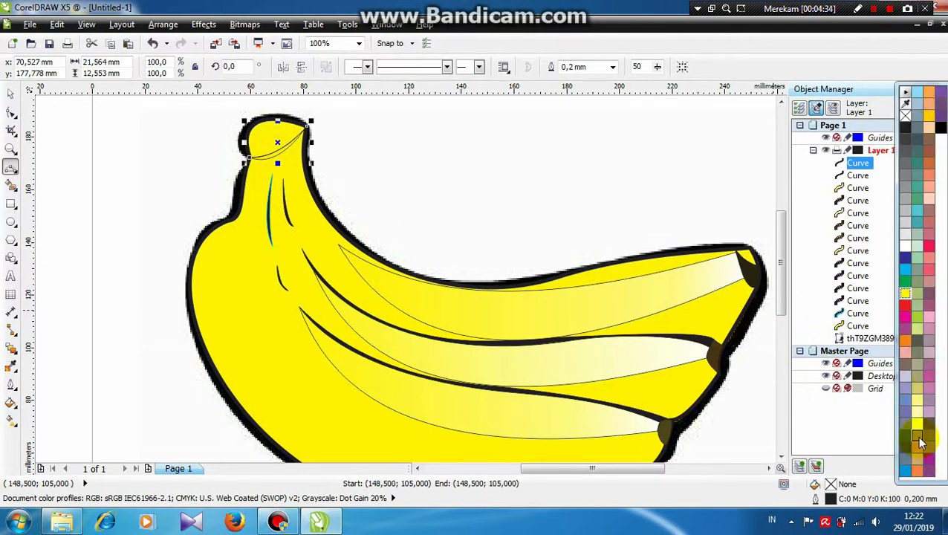
left_click(917, 438)
Fill the stem cap shape with dark brown C:0 M:20 Y:40 K:60 and set its outline width to Hairline.
left_click(11, 93)
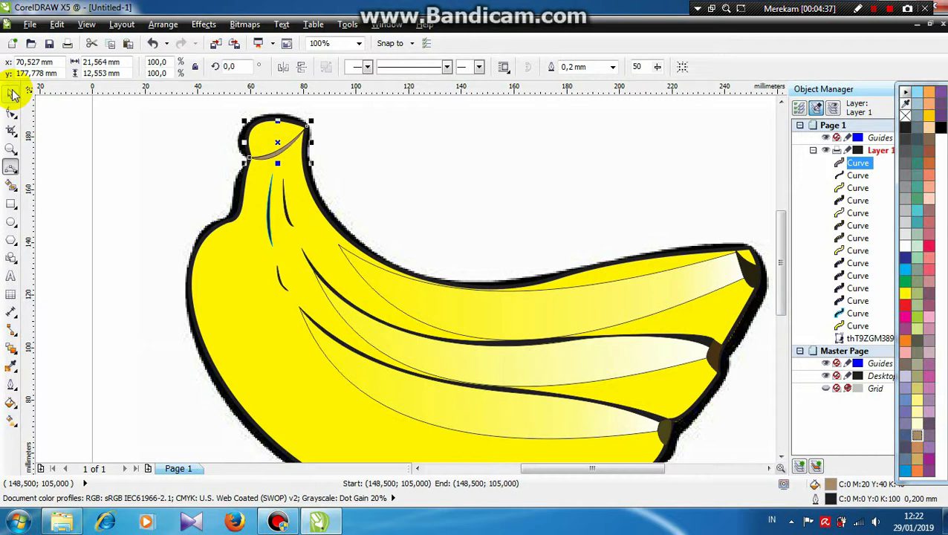
left_click(252, 141)
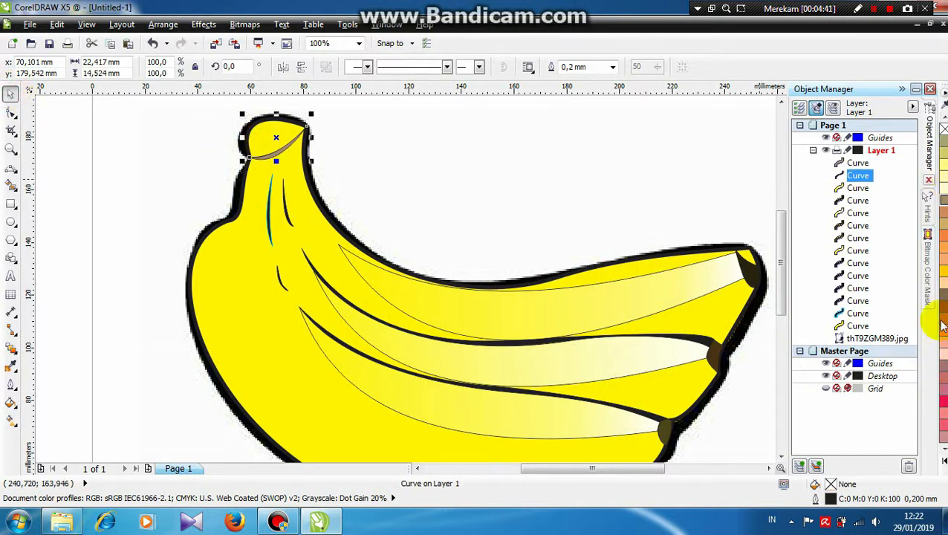
left_click(941, 324)
left_click(837, 496)
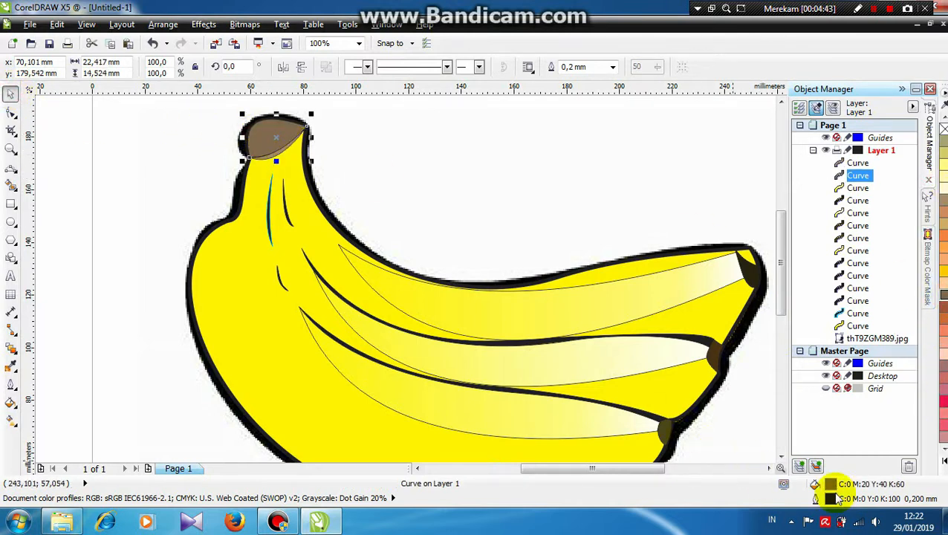
left_click(398, 181)
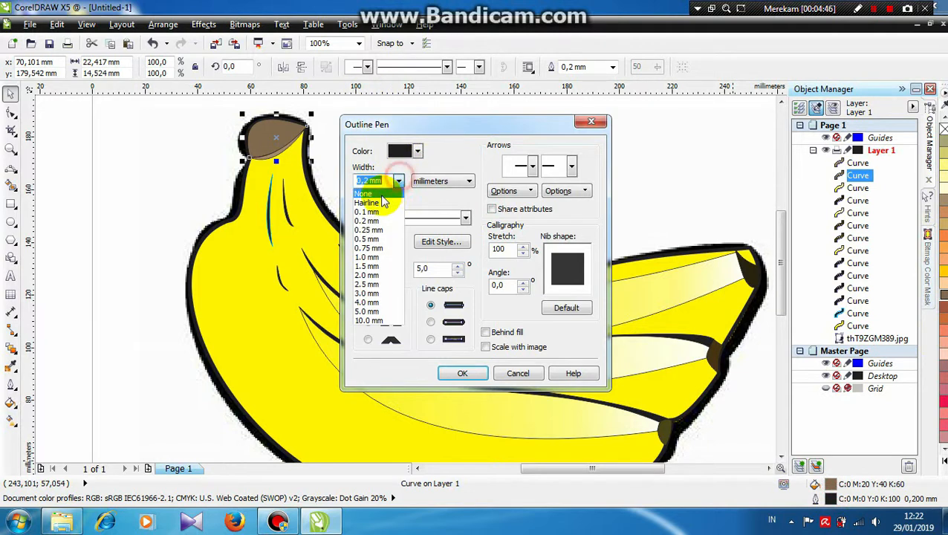
left_click(368, 201)
left_click(463, 373)
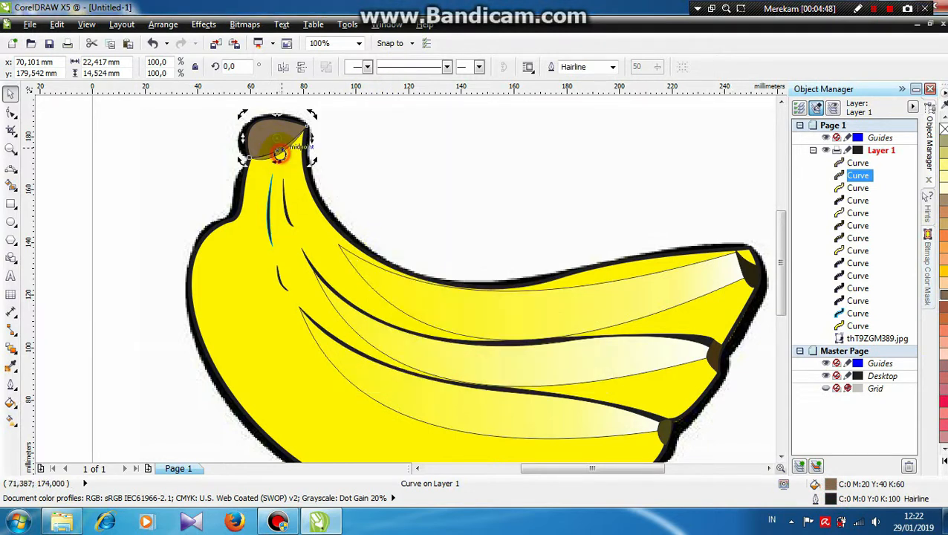
Set the outline width of the thin brown crescent below the stem cap to None.
left_click(355, 137)
left_click(278, 155)
double_click(831, 500)
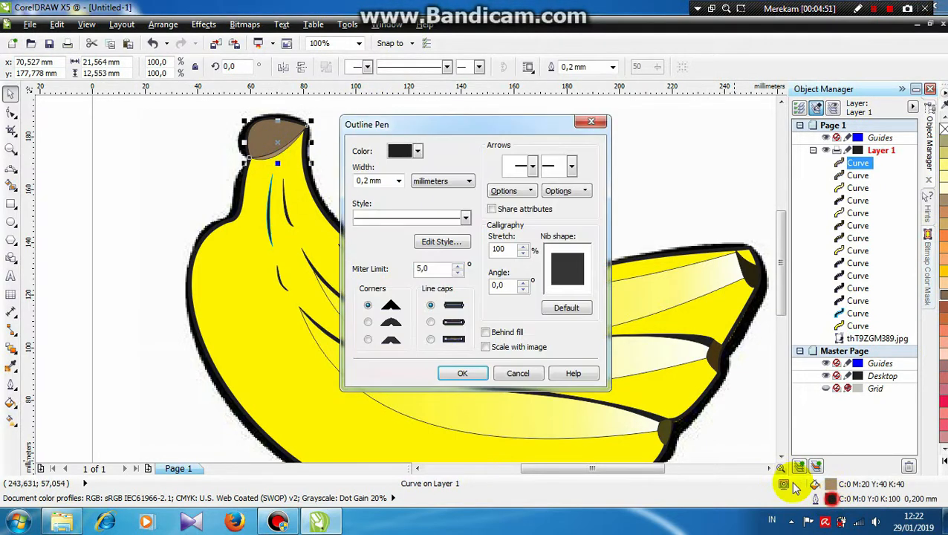
left_click(398, 180)
left_click(369, 190)
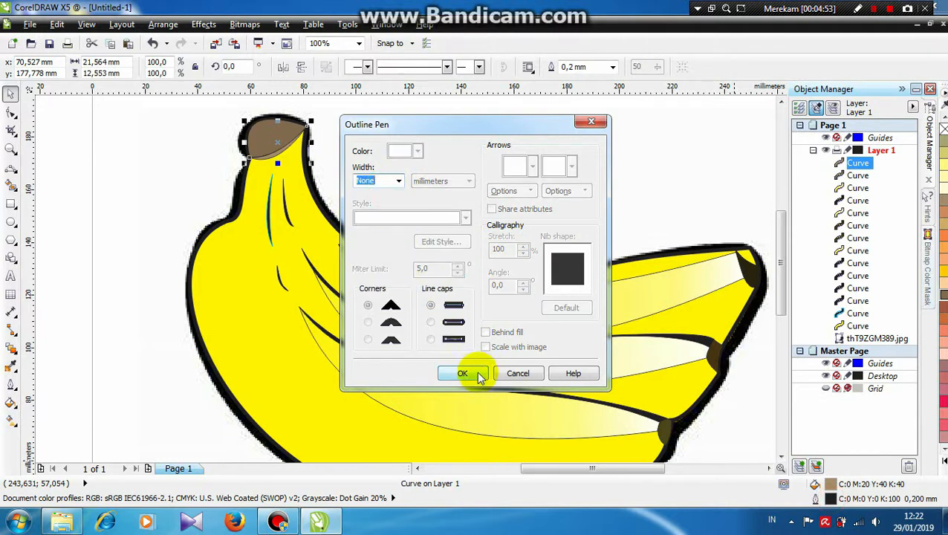
left_click(462, 373)
Set the outline width of the short black crease line under the stem, beside the blue-outlined one, to None.
left_click(283, 209)
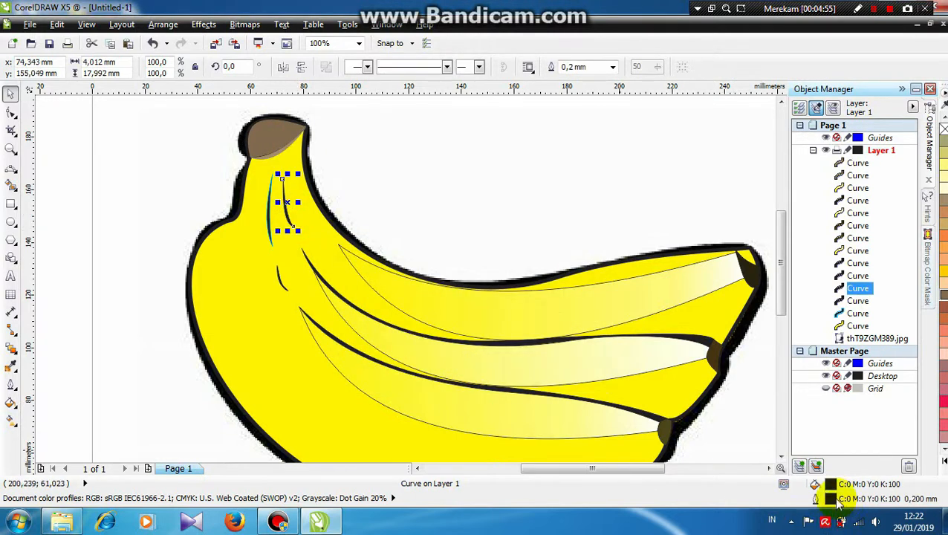
double_click(831, 500)
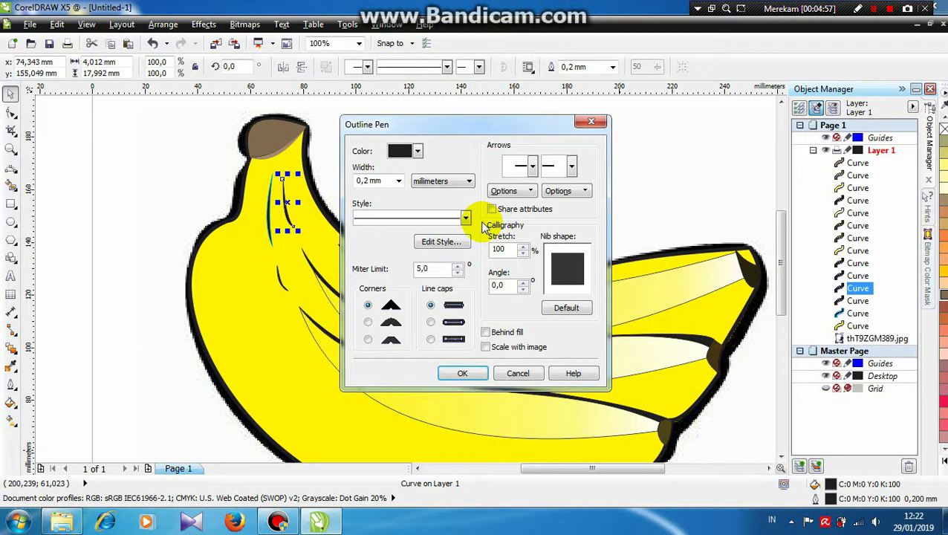
left_click(398, 180)
left_click(369, 190)
left_click(462, 373)
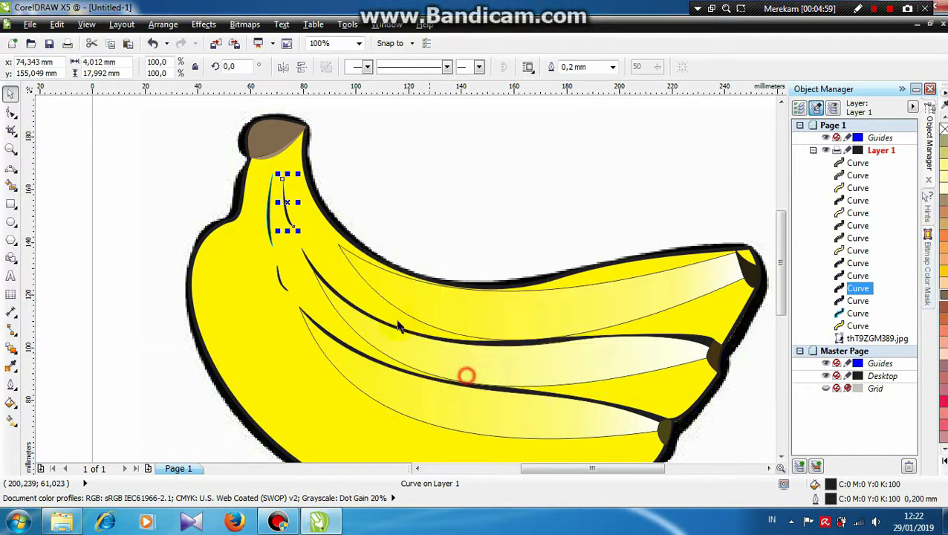
Set the outline width of the blue-outlined crease line under the stem to Hairline.
left_click(273, 228)
left_click(269, 231)
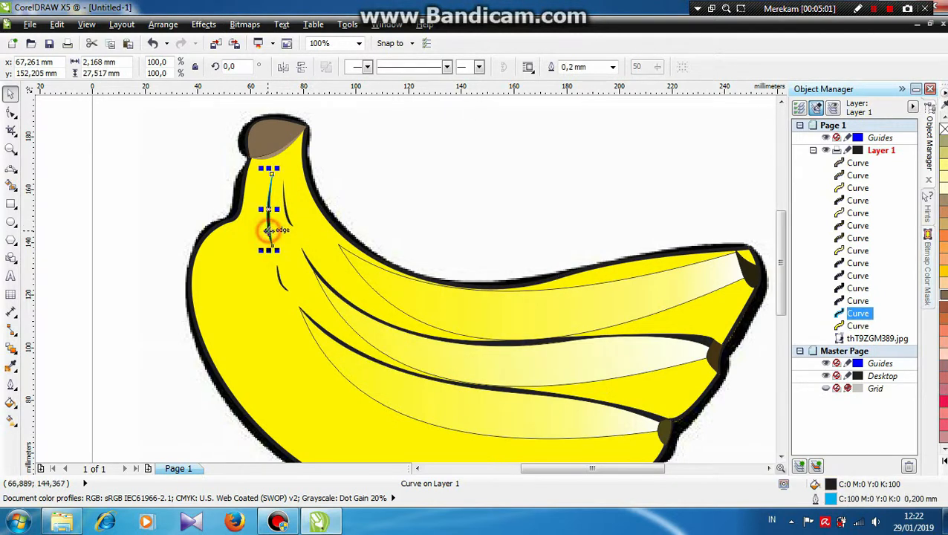
double_click(831, 499)
left_click(399, 181)
left_click(360, 197)
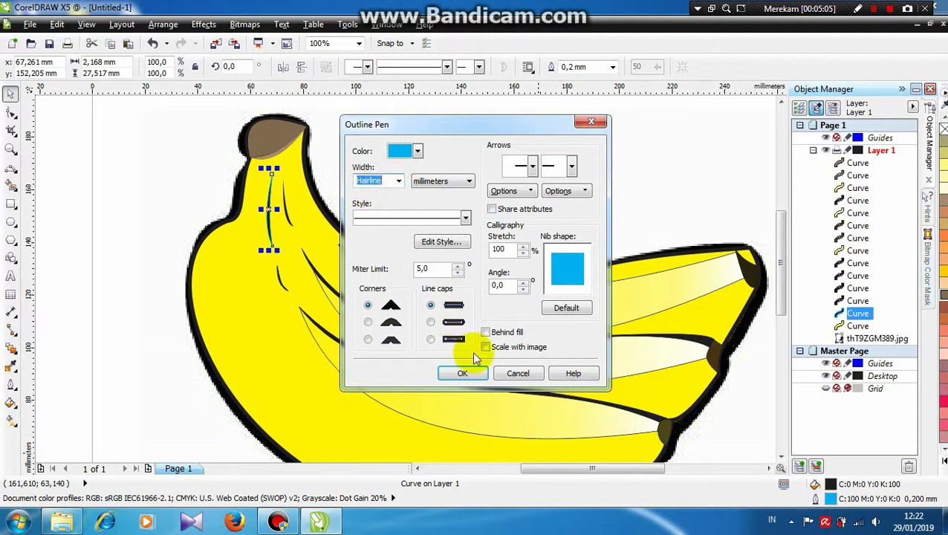
left_click(472, 370)
Set the outline width of the gradient highlight on the lowest banana to None.
left_click(445, 402)
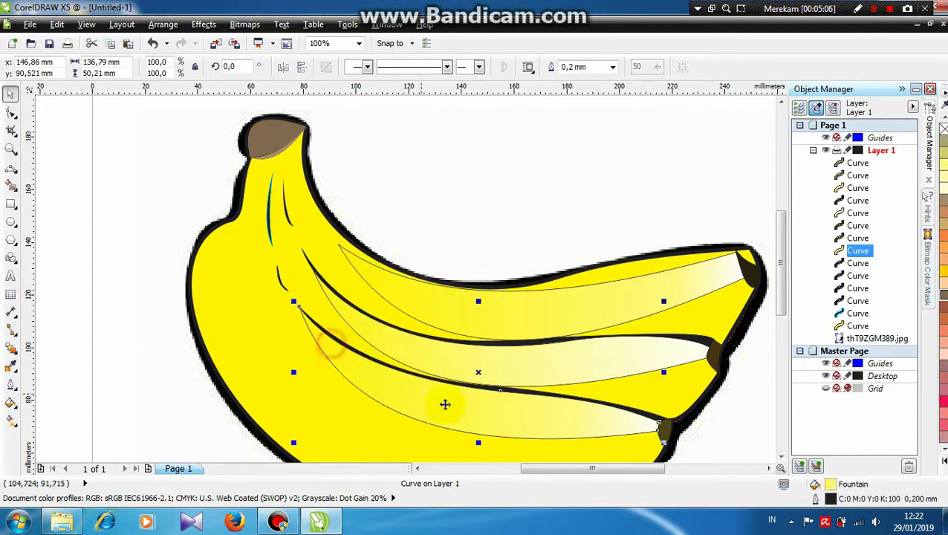
double_click(832, 499)
left_click(399, 181)
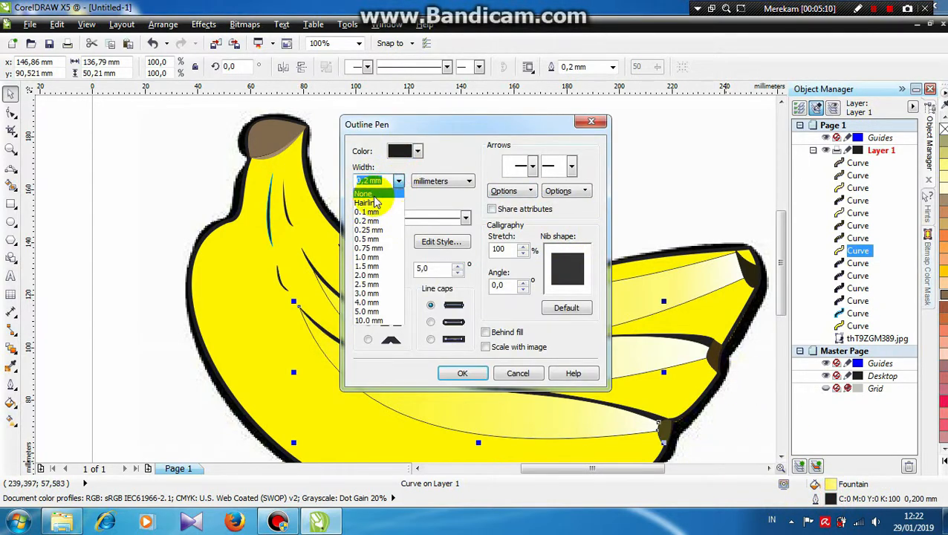
left_click(364, 191)
left_click(462, 373)
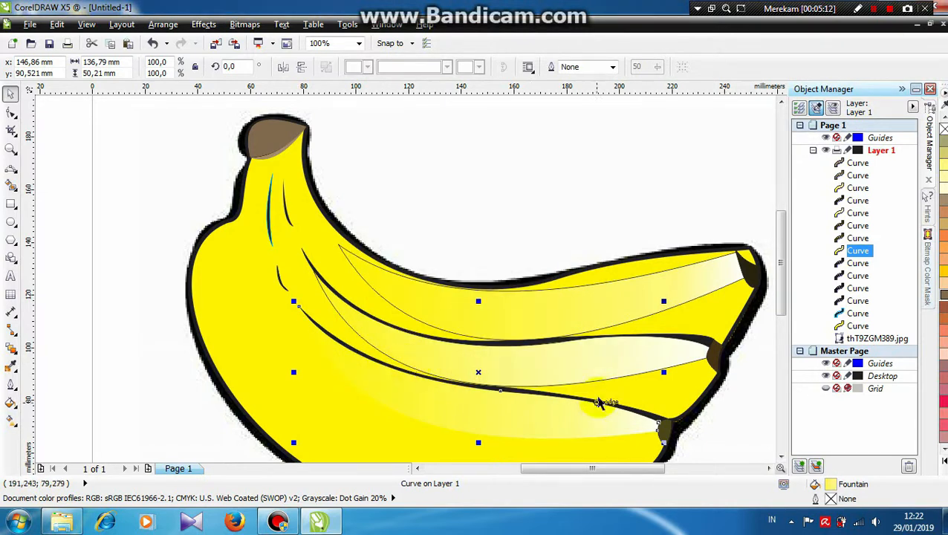
Set the outline width of the gradient highlight on the middle banana to None.
left_click(604, 373)
double_click(826, 503)
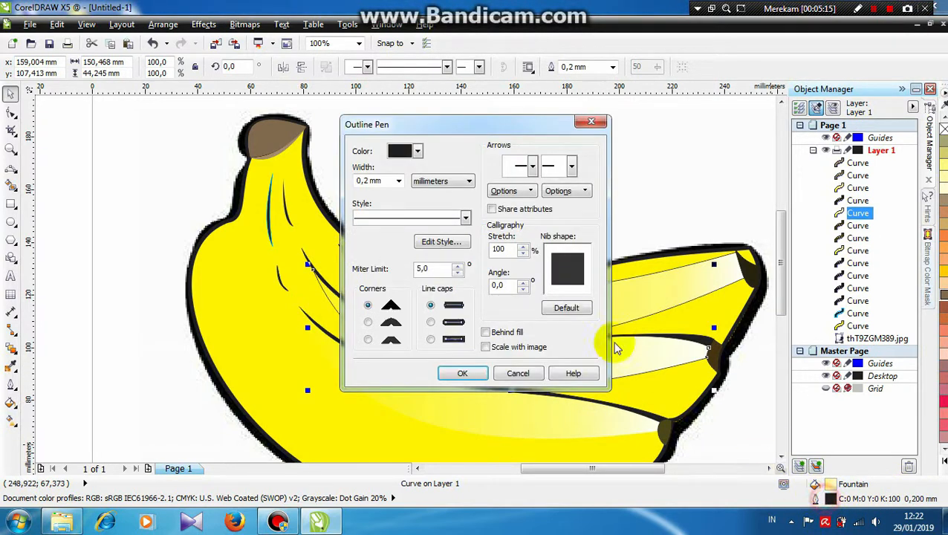
left_click(399, 181)
left_click(364, 191)
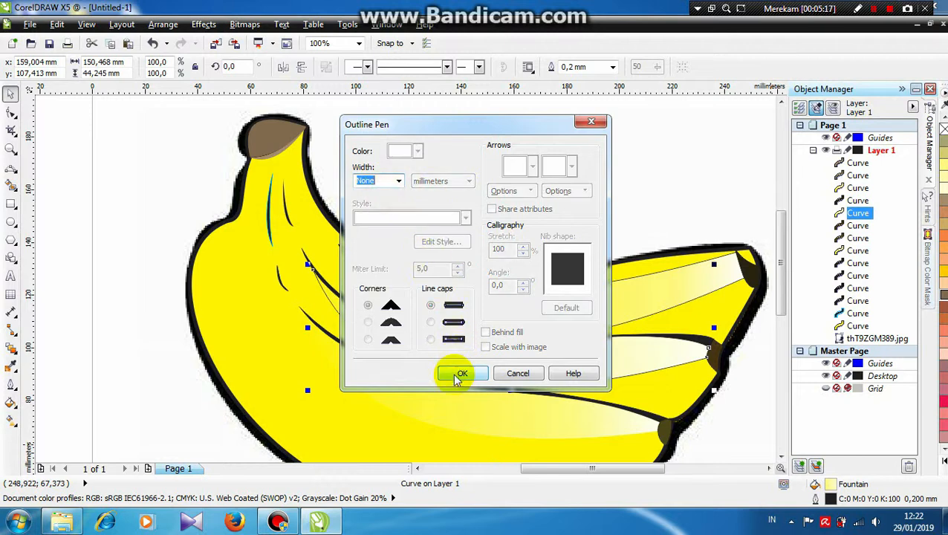
left_click(463, 373)
Set the outline width of the gradient highlight on the uppermost banana to None.
left_click(604, 319)
double_click(830, 499)
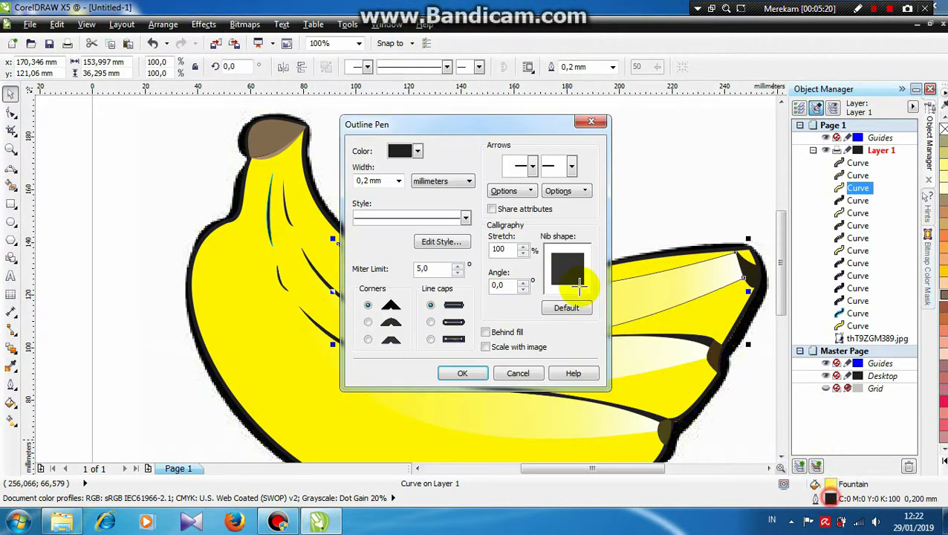
left_click(399, 181)
left_click(399, 181)
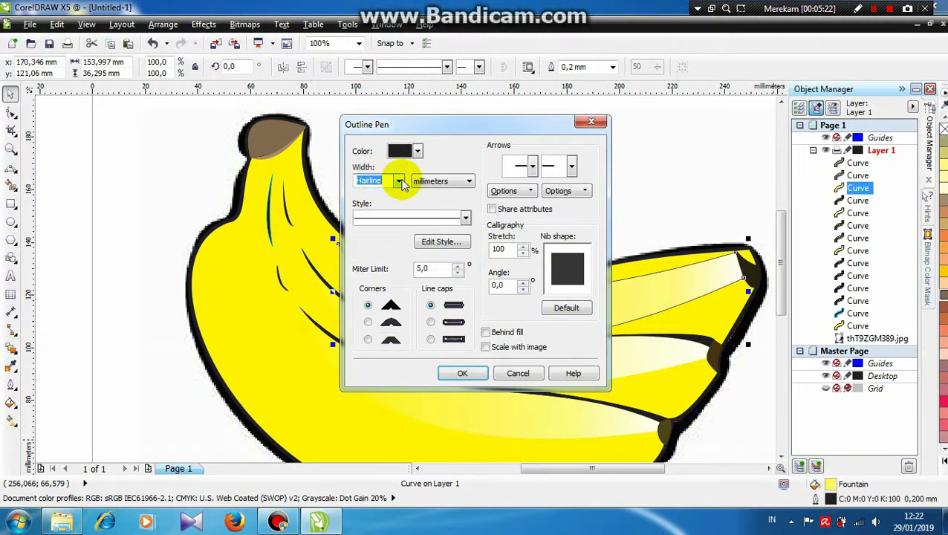
left_click(399, 181)
left_click(363, 194)
left_click(446, 369)
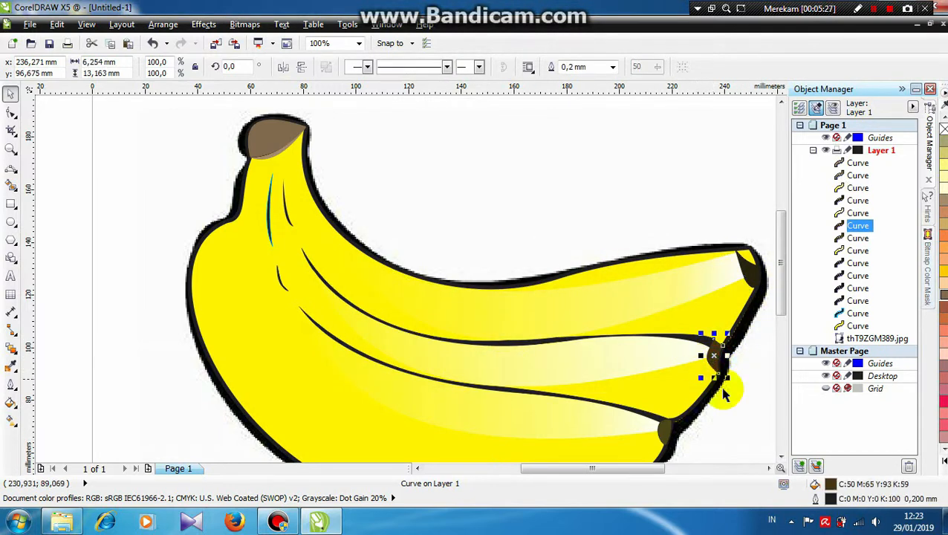
Set the outline width of the brown tip on the middle banana to None.
double_click(817, 498)
left_click(399, 181)
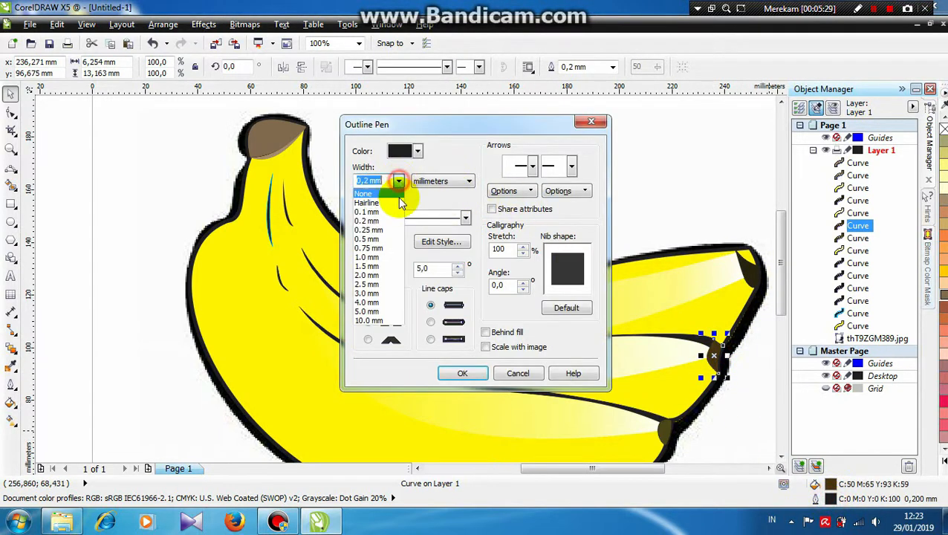
left_click(399, 194)
left_click(461, 372)
Set the outline width of the brown tip on the lowest banana to None.
left_click(661, 431)
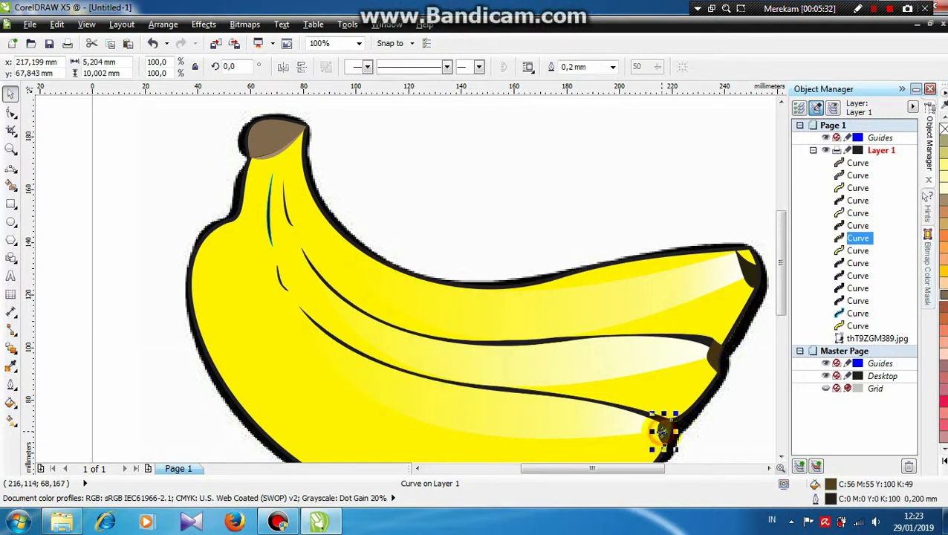
double_click(816, 498)
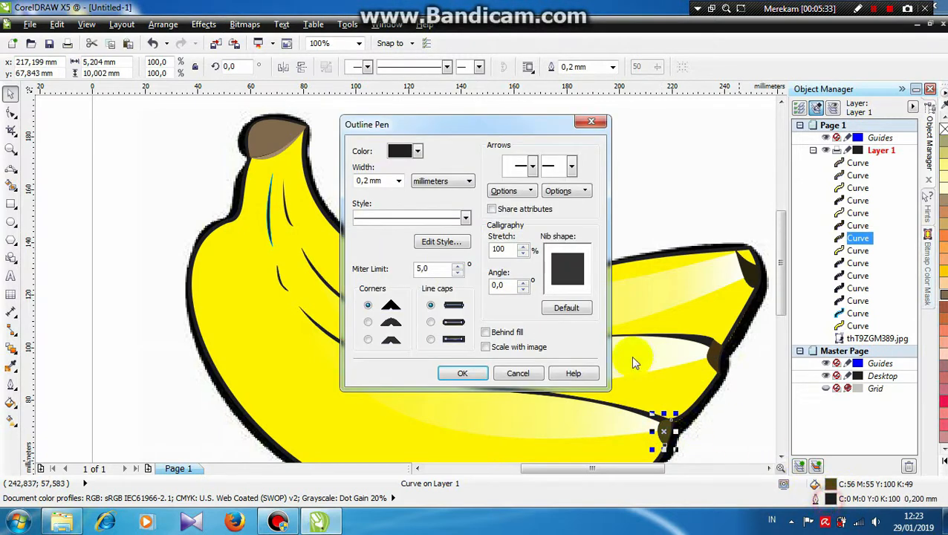
left_click(399, 182)
left_click(399, 195)
left_click(461, 372)
Set the outline width of the dark tip on the uppermost banana to None.
left_click(752, 277)
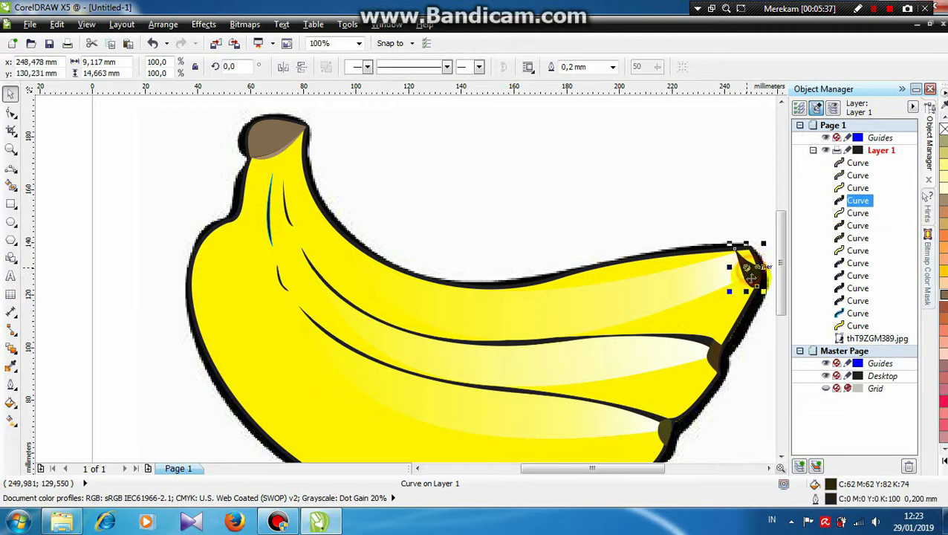
double_click(816, 498)
left_click(399, 181)
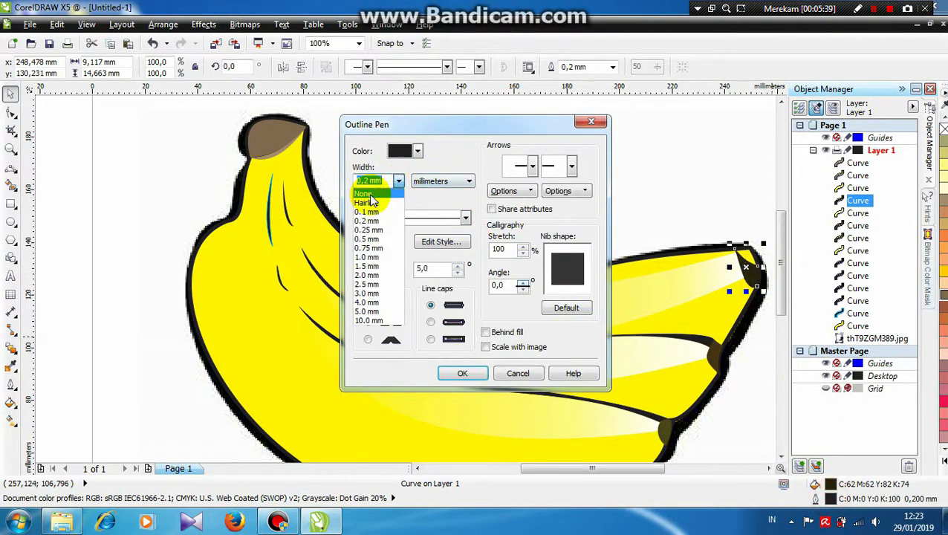
left_click(367, 194)
left_click(480, 373)
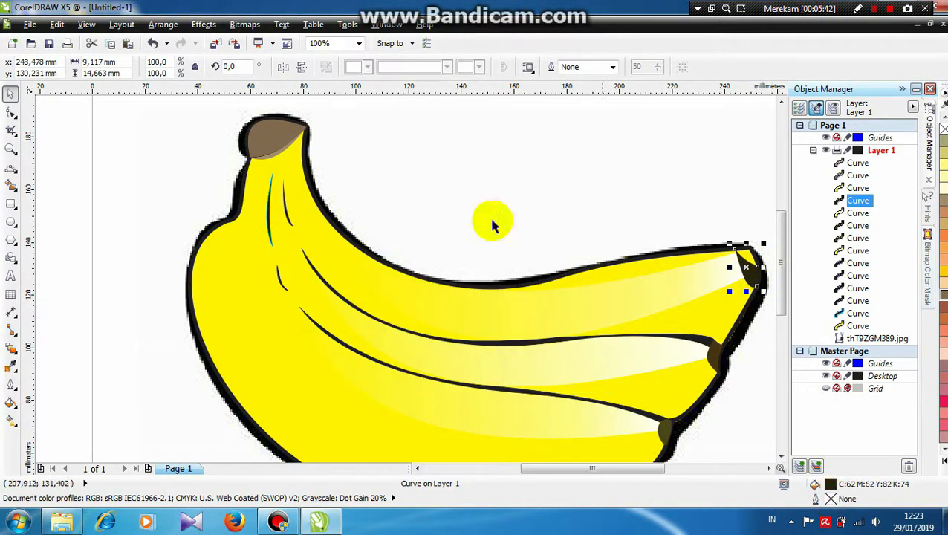
Reshape the uppermost banana's dark tip with the Shape tool so it fills the yellow gap against the black contour.
left_click(11, 112)
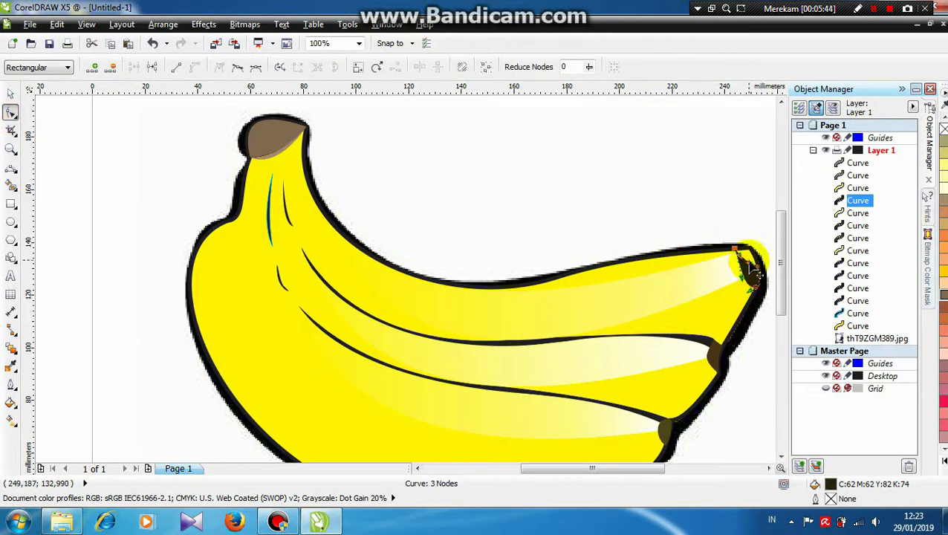
mouse_move(753, 272)
left_mouse_down()
mouse_move(752, 253)
mouse_move(763, 258)
mouse_move(758, 275)
left_mouse_up()
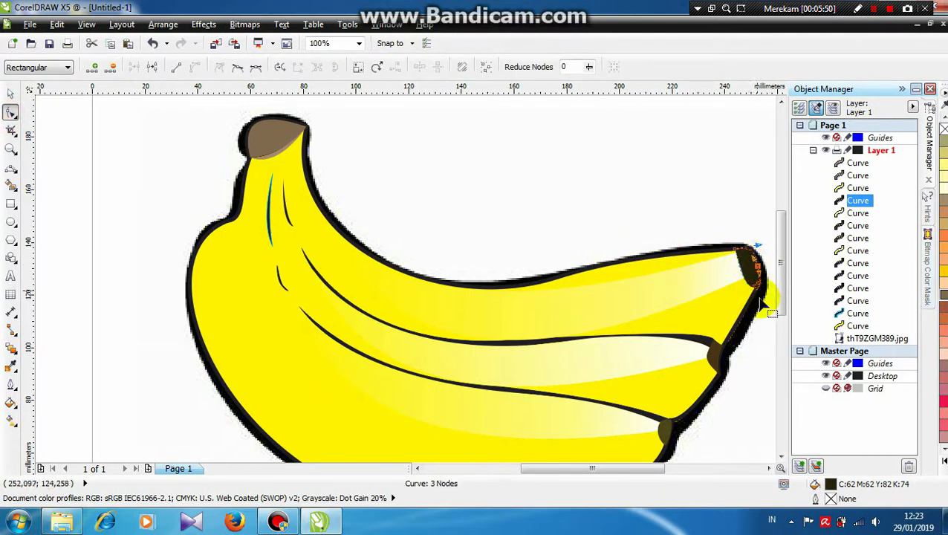
Move the lower end node of the uppermost banana's gradient highlight to its upper corner and bow the lower edge down with its control handle.
scroll(761, 303, "down", 1)
scroll(669, 296, "up", 1)
left_click(666, 287)
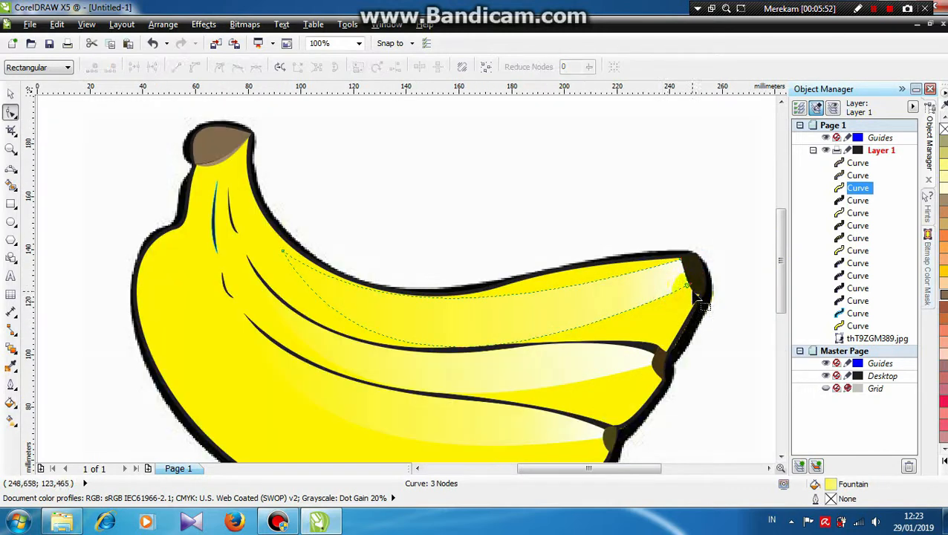
left_click_drag(687, 281, 681, 261)
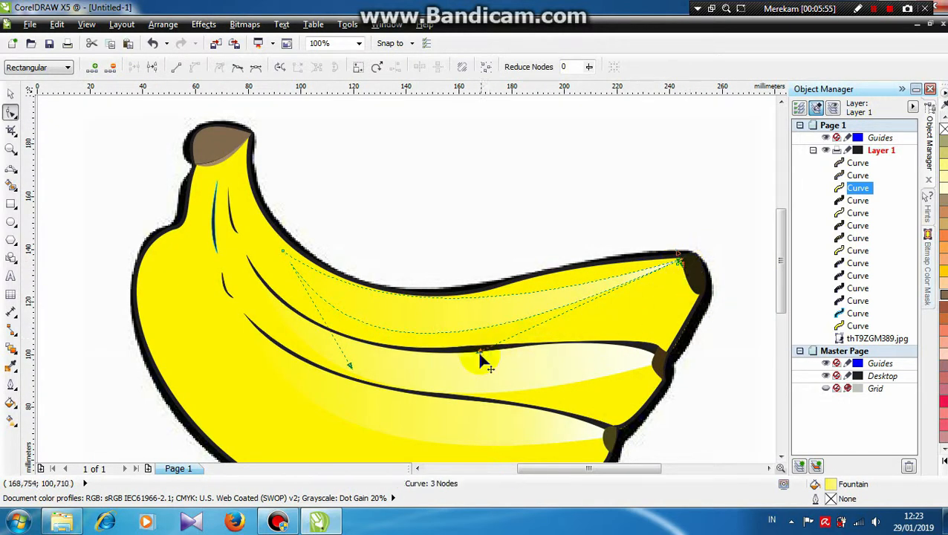
left_click_drag(478, 352, 523, 385)
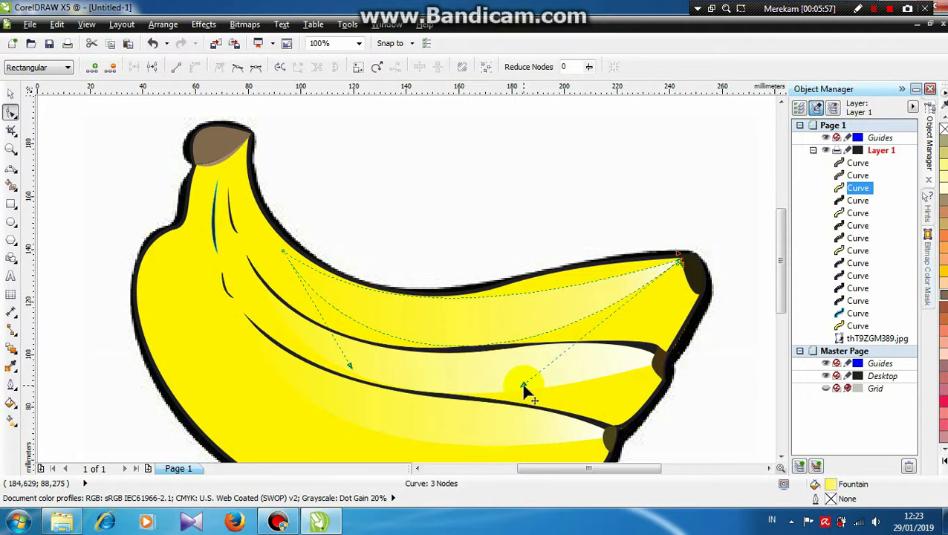
Set the outline width of the blue-outlined crease line below the stem cap to None.
scroll(525, 375, "down", 1)
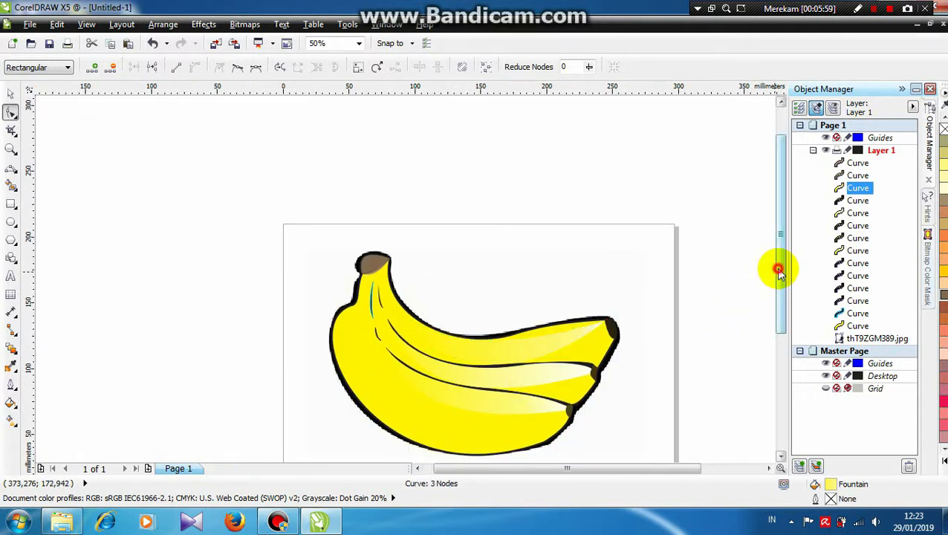
left_click_drag(776, 268, 778, 300)
left_click(371, 260)
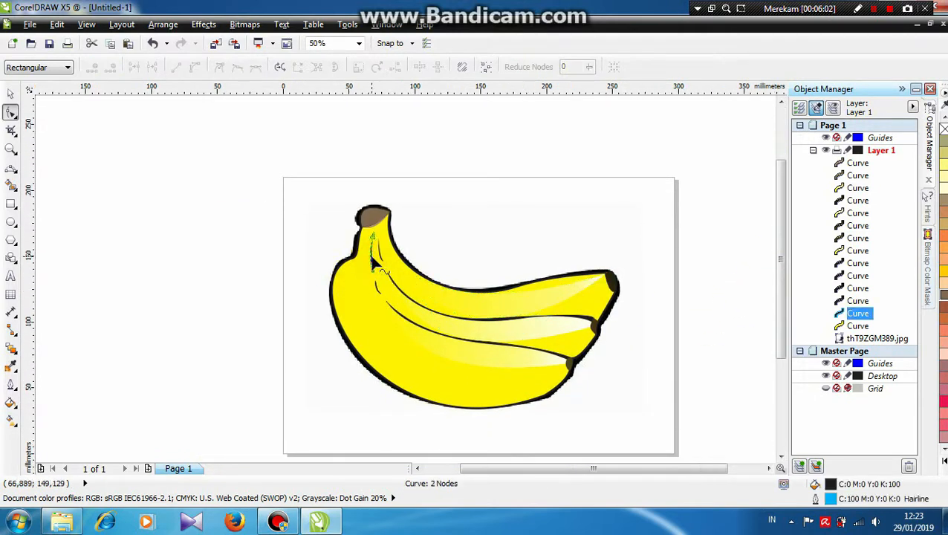
double_click(831, 499)
left_click(400, 181)
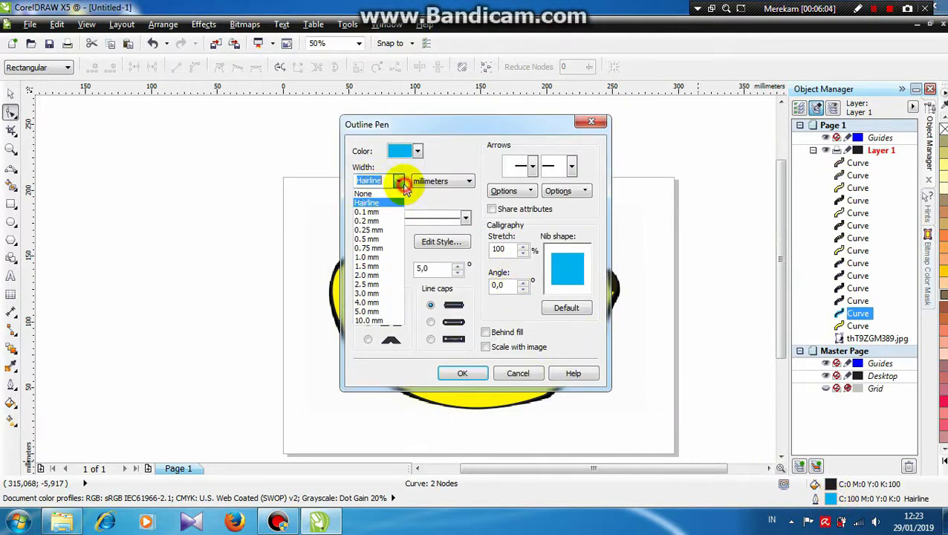
left_click(372, 193)
left_click(462, 372)
scroll(388, 295, "down", 1)
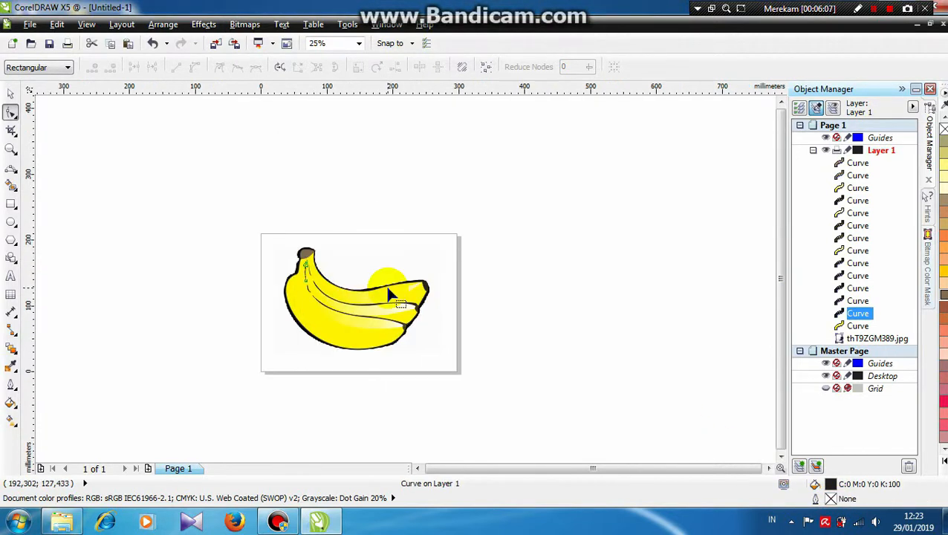
Move the imported picture thT9ZGM389.jpg out from under the traced bananas to beside the page and delete it.
scroll(388, 295, "up", 1)
left_click_drag(602, 469, 574, 469)
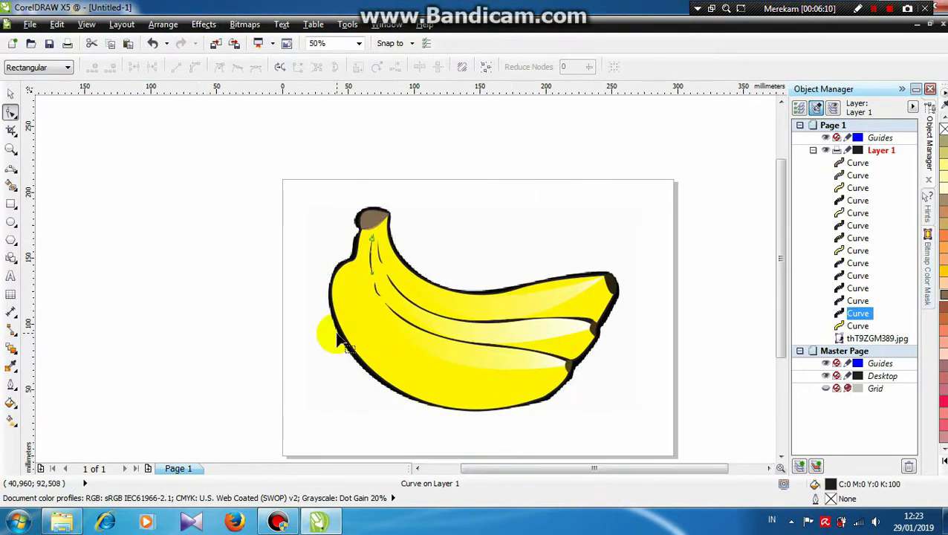
left_click(322, 328)
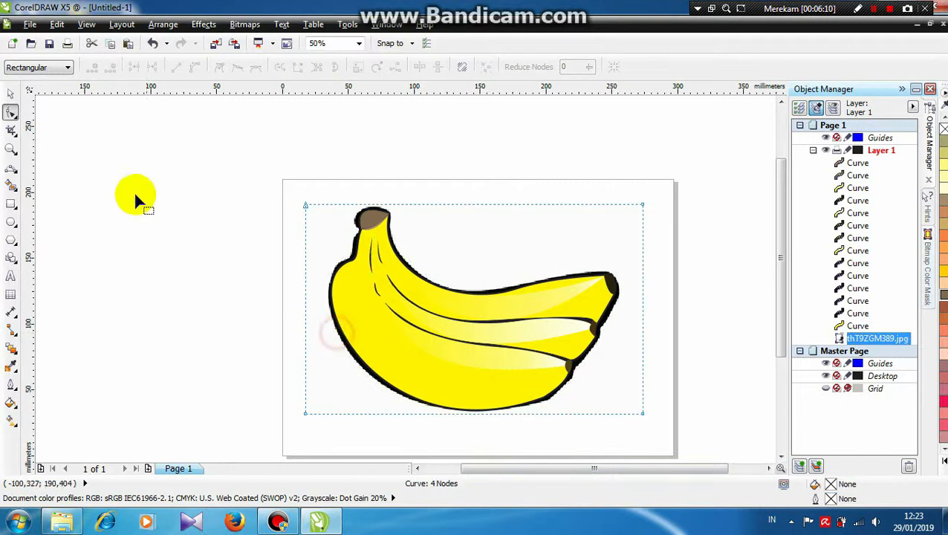
left_click(11, 93)
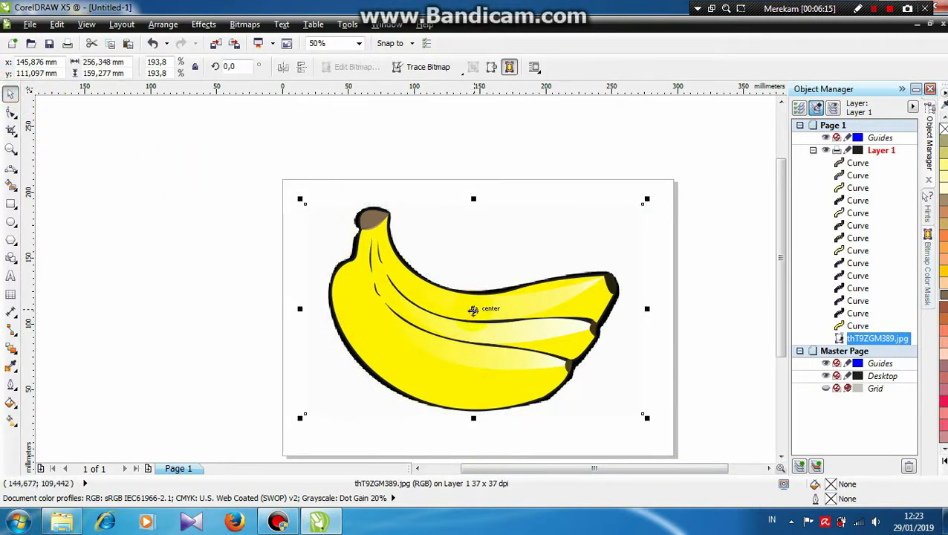
scroll(473, 310, "down", 1)
left_click_drag(401, 309, 578, 313)
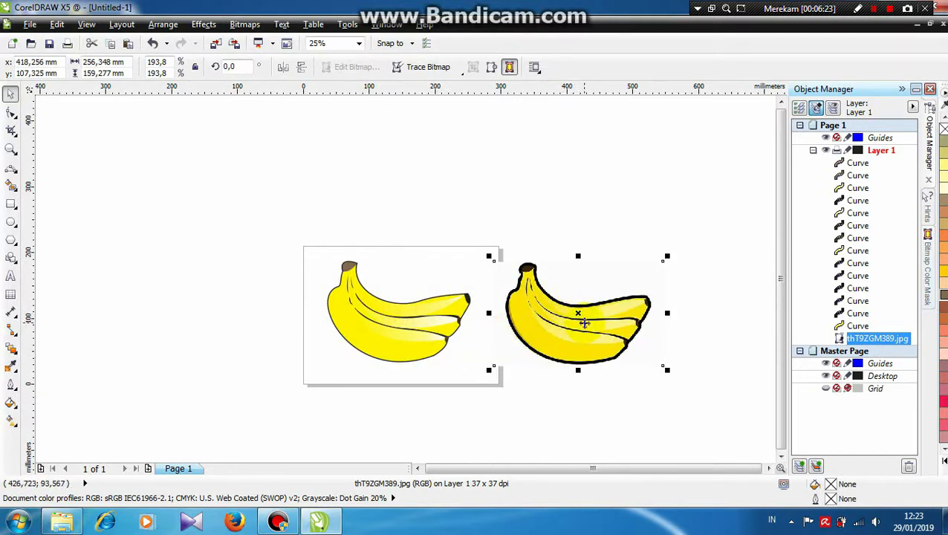
key("Delete")
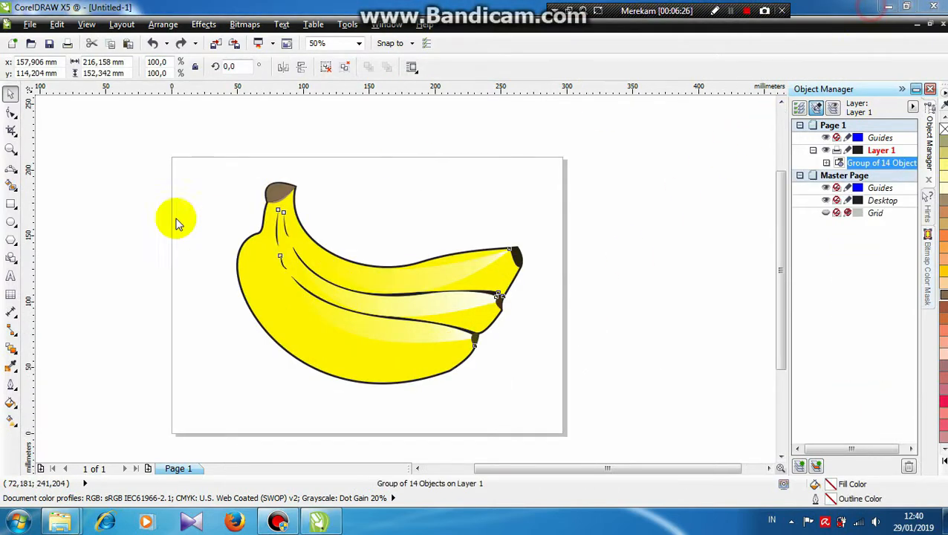
Draw a rectangle about 273 mm wide and 193 mm high around the grouped bananas.
left_click(11, 204)
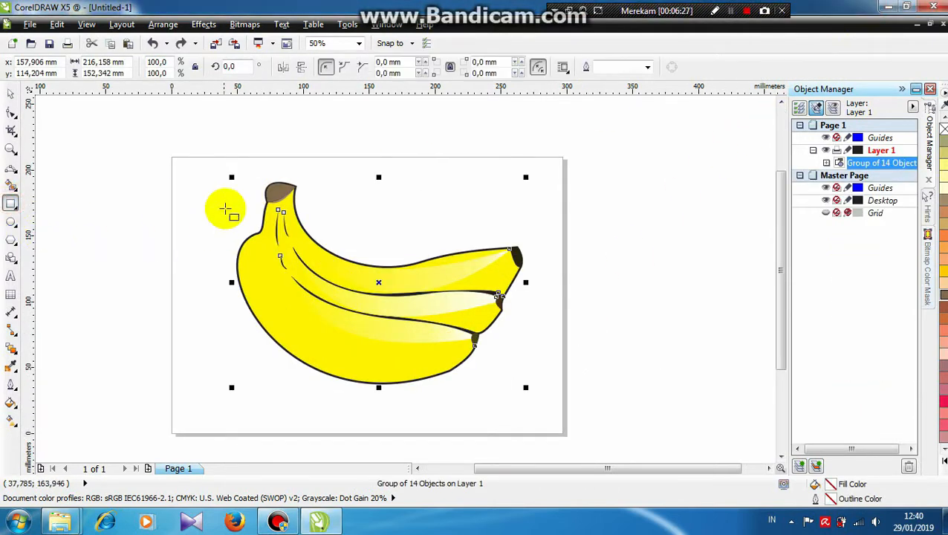
left_click_drag(181, 167, 541, 419)
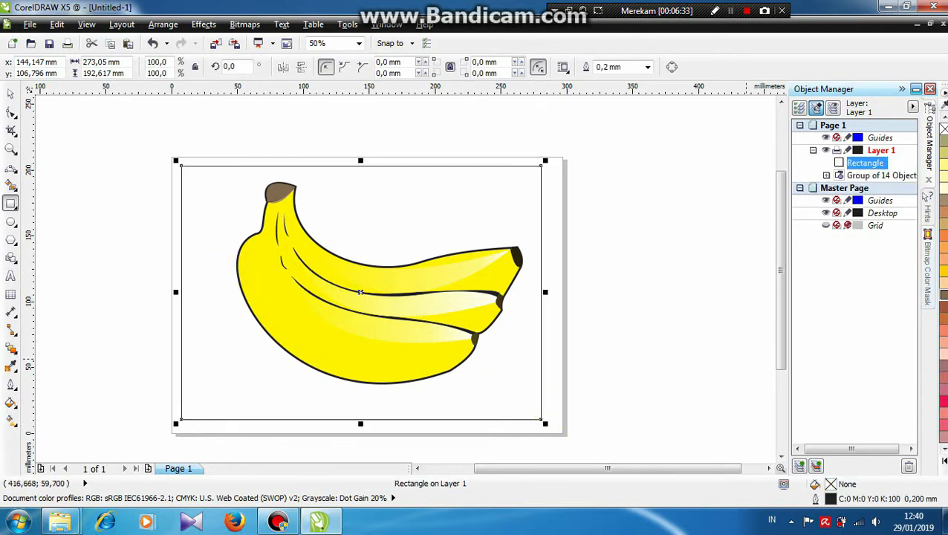
left_click(943, 462)
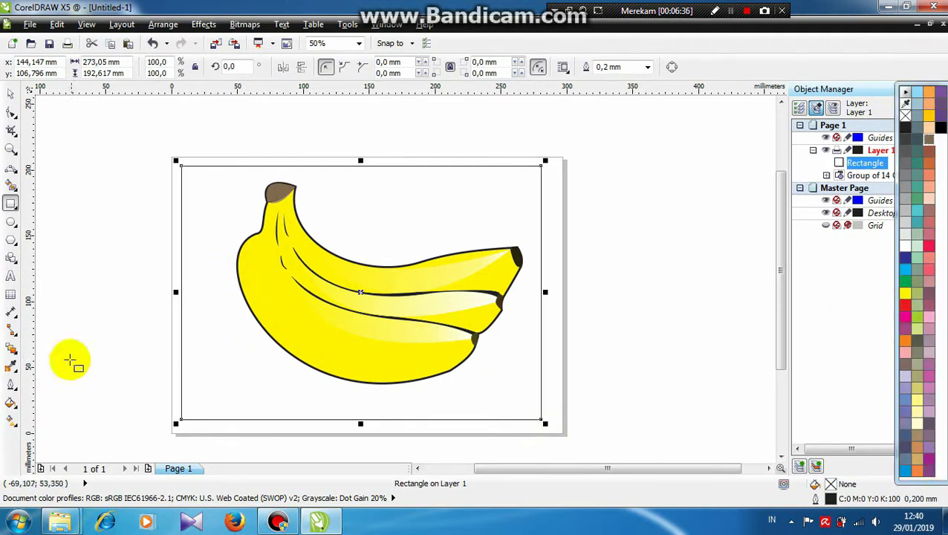
Fill the rectangle with a two-color radial fountain fill from green to white, shift its mid-point, and send the rectangle behind the bananas.
left_click(10, 403)
left_click(30, 319)
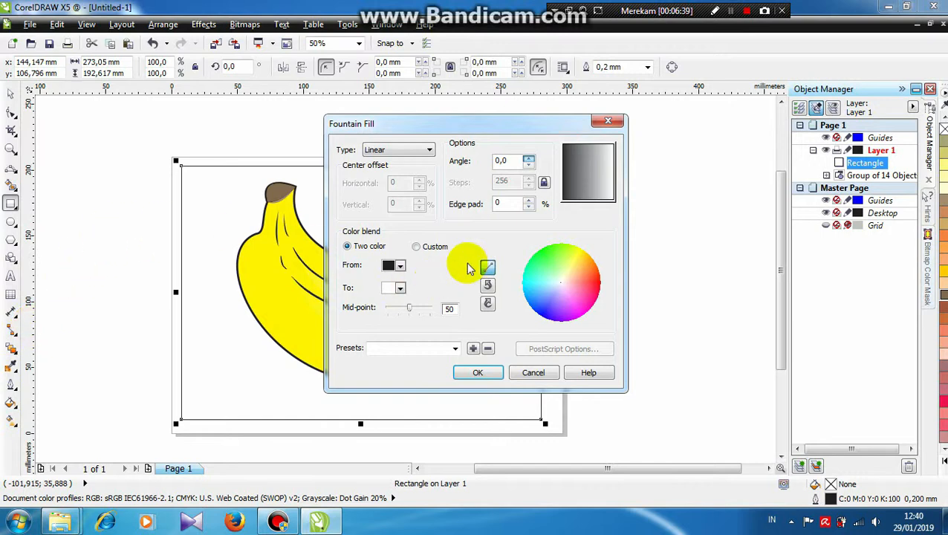
left_click_drag(510, 123, 620, 116)
left_click(539, 142)
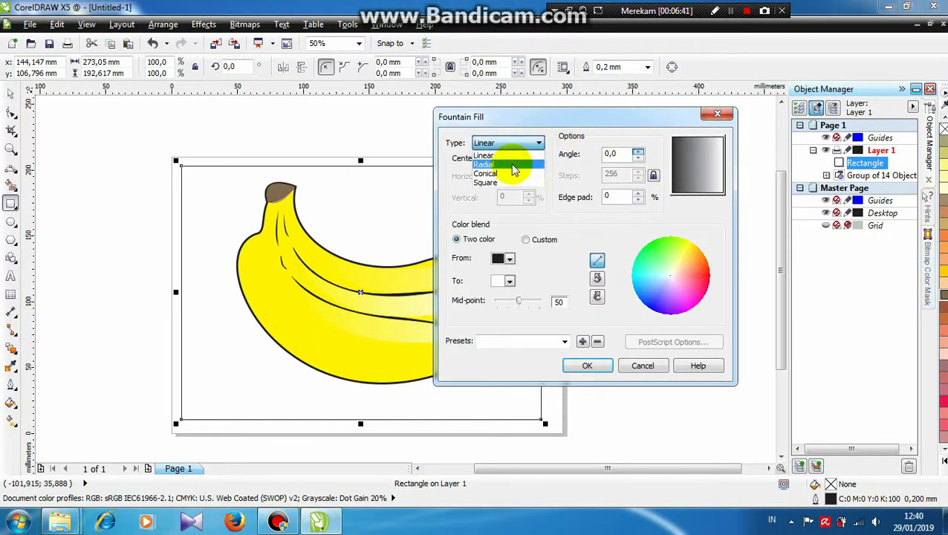
left_click(511, 162)
left_click(509, 260)
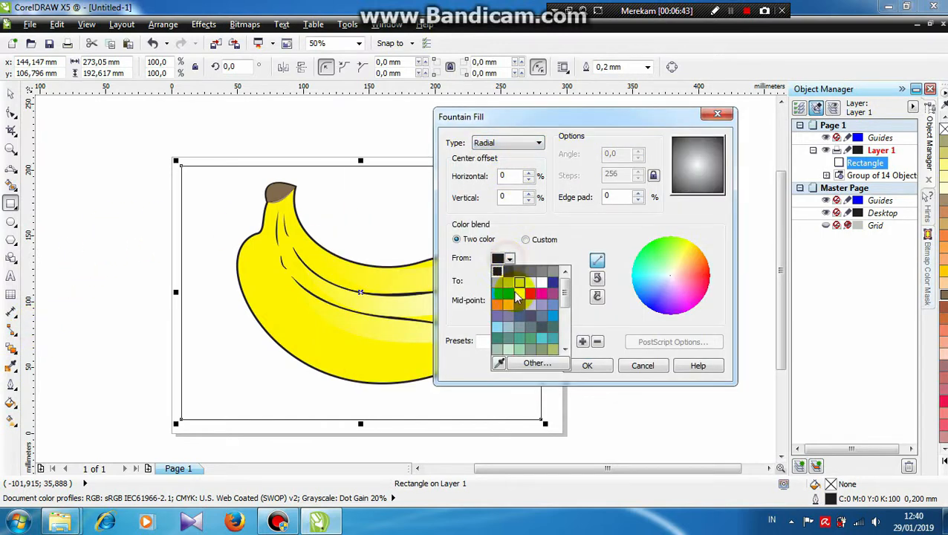
left_click(509, 297)
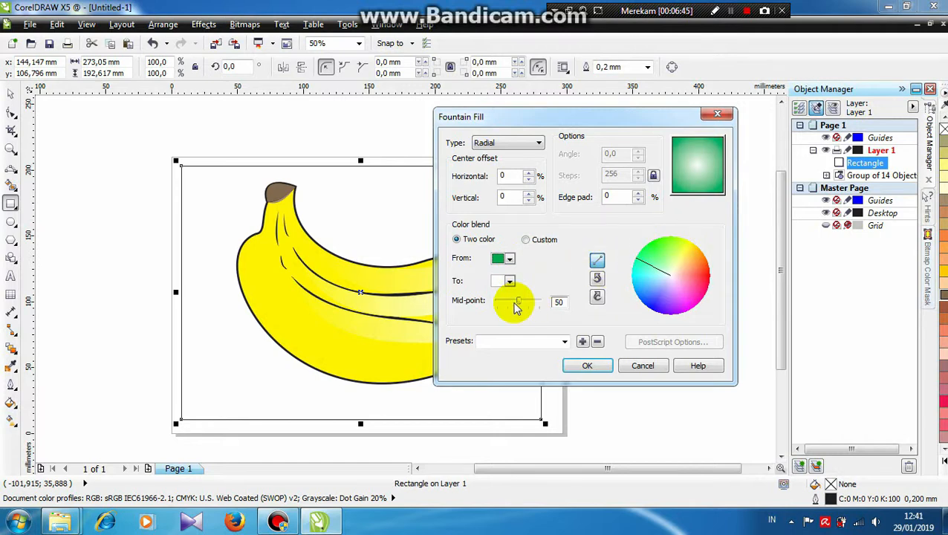
left_click_drag(518, 304, 529, 307)
left_click(587, 365)
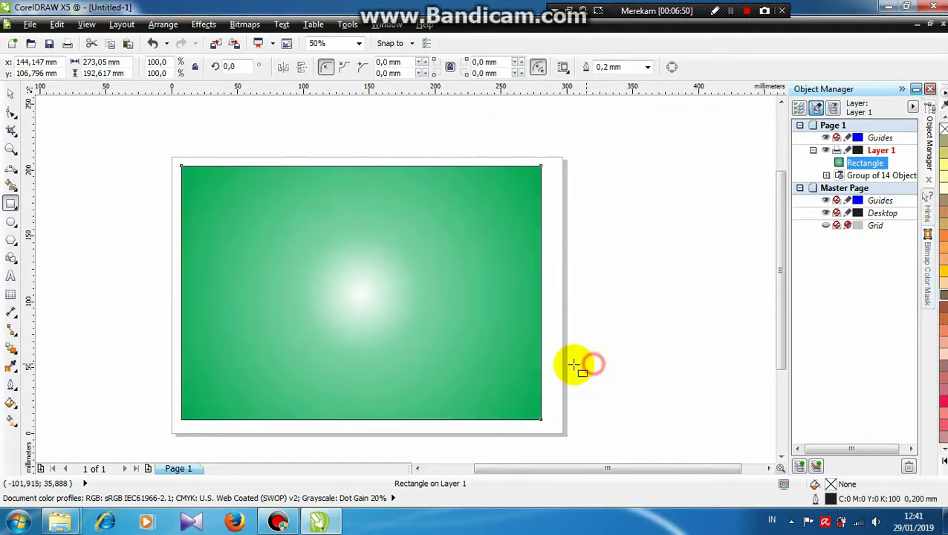
left_click(12, 94)
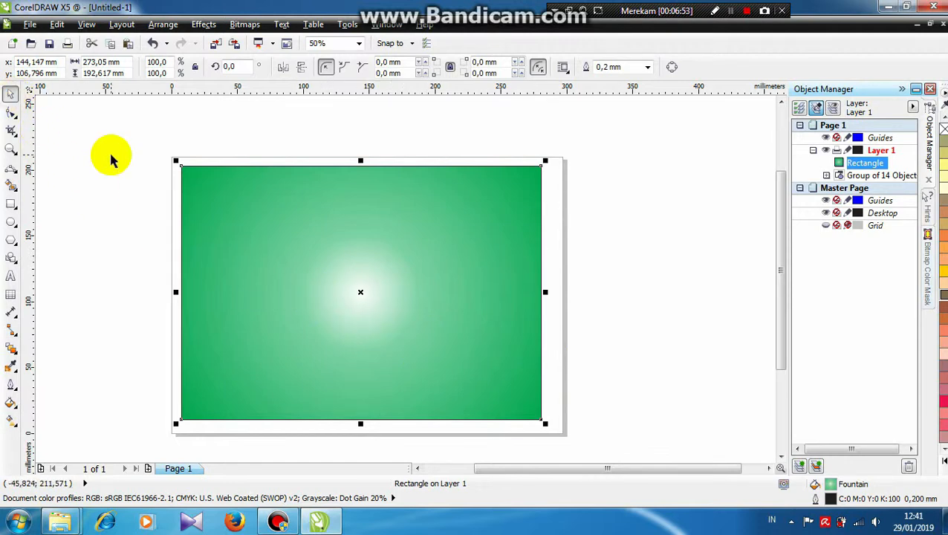
key("shift+Page_Down")
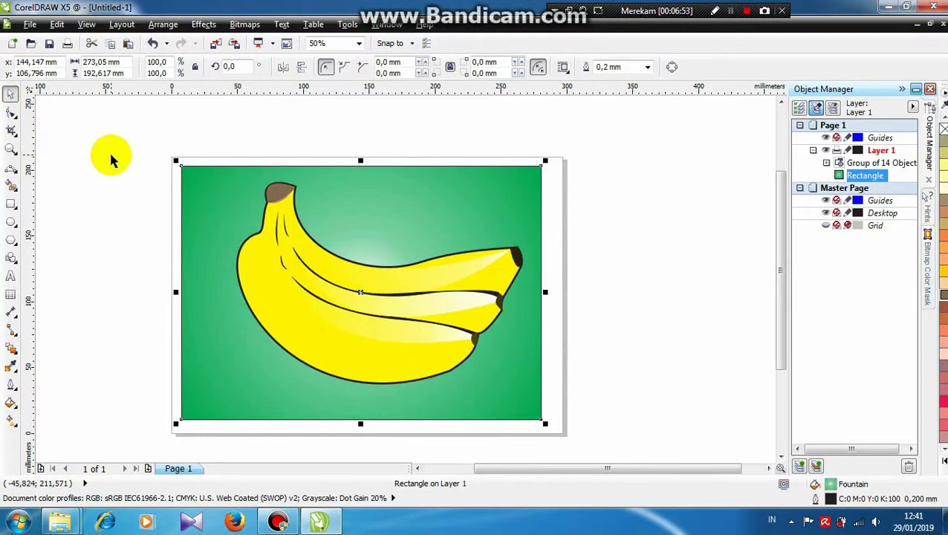
Copy the banana group and paste the duplicate in place.
left_click(310, 290)
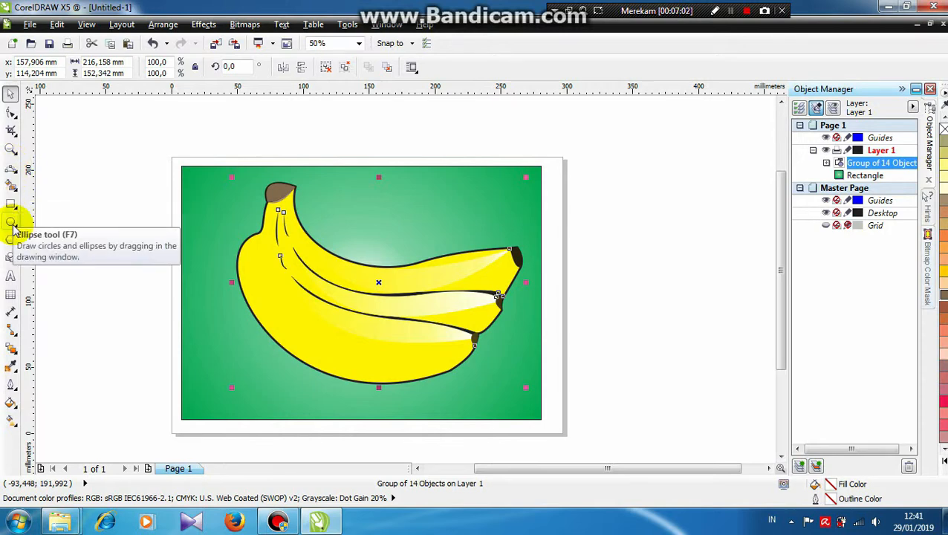
key("ctrl+c")
key("ctrl+v")
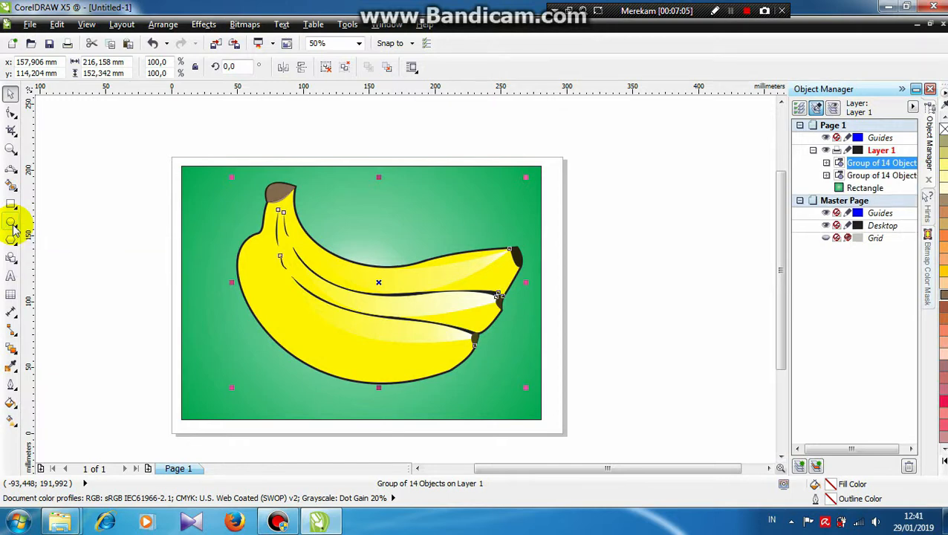
Nudge the duplicate banana group about 20 mm down and 1.4 mm left, so its stem cap sits below the original's.
key("Left")
key("Left")
key("Left")
key("Left")
key("Left")
key("Left")
key("Left")
key("Left")
key("Left")
key("Left")
key("Left")
key("Left")
key("Left")
key("Left")
key("Left")
key("Left")
key("Left")
key("Left")
key("Left")
key("Left")
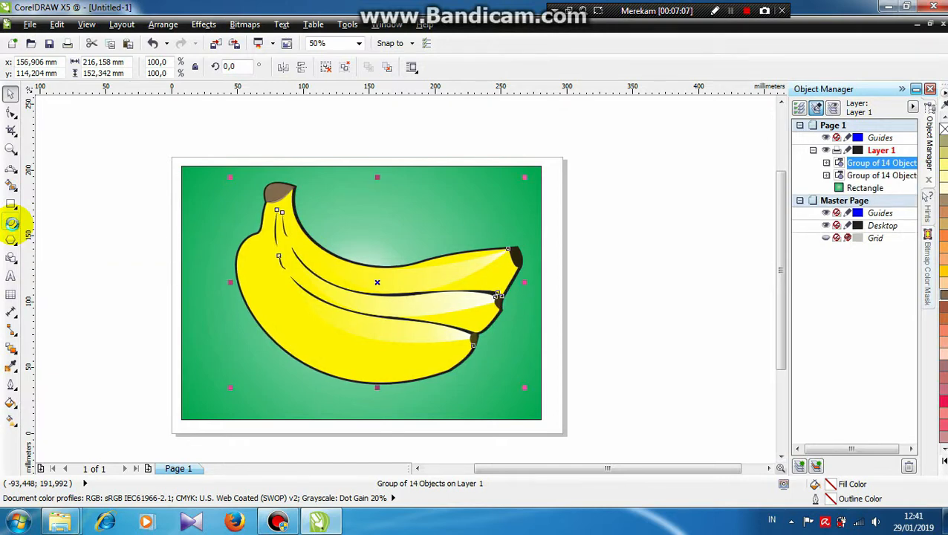
key("Down")
key("Down")
key("Down")
key("Down")
key("Down")
key("Down")
key("Down")
key("Down")
key("Down")
key("Down")
key("Down")
key("Down")
key("Down")
key("Down")
key("Down")
key("Down")
key("Down")
key("Down")
key("Down")
key("Down")
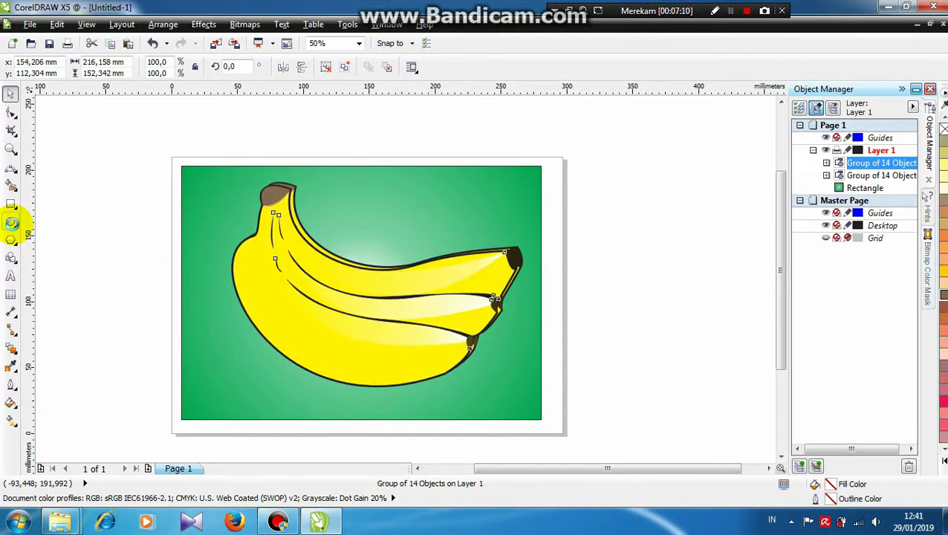
key("Down")
key("Down")
key("Down")
key("Down")
key("Down")
key("Down")
key("Down")
key("Down")
key("Down")
key("Down")
key("Down")
key("Down")
key("Down")
key("Down")
key("Down")
key("Down")
key("Down")
key("Down")
key("Down")
key("Down")
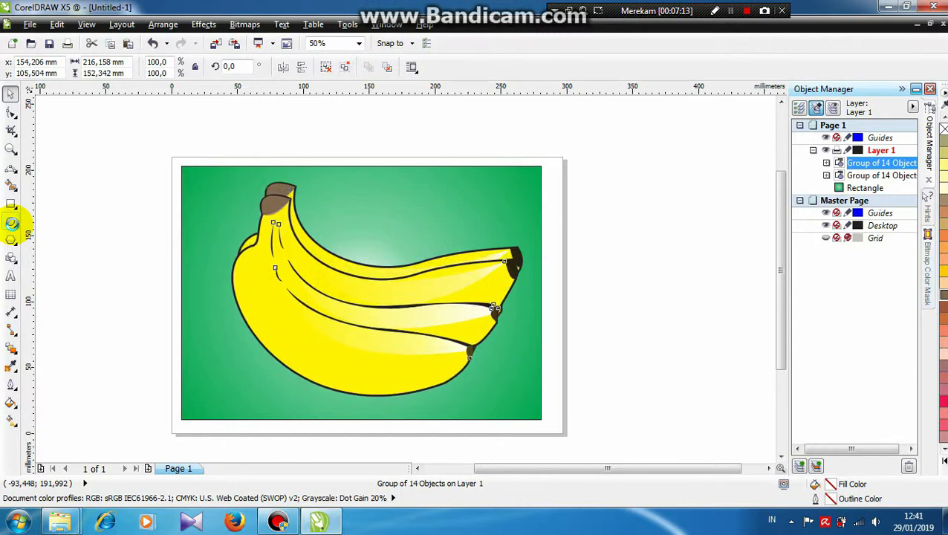
key("Down")
key("Down")
key("Down")
key("Down")
key("Down")
key("Down")
key("Down")
key("Down")
key("Down")
key("Down")
key("Down")
key("Down")
key("Down")
key("Down")
key("Down")
key("Down")
key("Down")
key("Down")
key("Down")
key("Down")
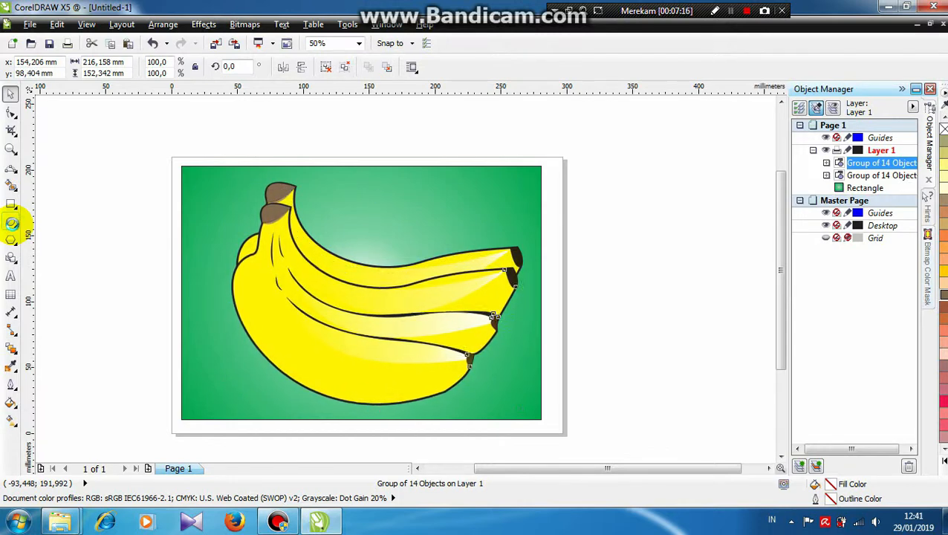
key("Right")
key("Up")
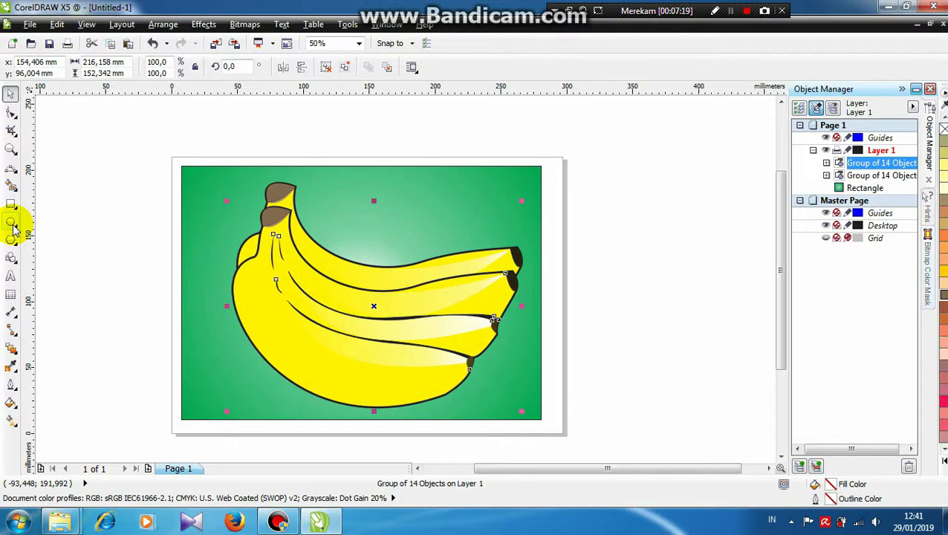
key("Right")
key("Right")
key("Right")
key("Right")
key("Right")
key("Right")
key("Right")
key("Right")
key("Right")
key("Right")
key("Right")
key("Right")
key("Right")
key("Right")
key("Right")
key("Right")
key("Right")
key("Right")
key("Right")
key("Right")
key("Up")
key("Up")
key("Up")
key("Up")
key("Up")
key("Up")
key("Up")
key("Up")
key("Up")
key("Up")
key("Up")
key("Up")
key("Up")
key("Up")
key("Up")
key("Up")
key("Up")
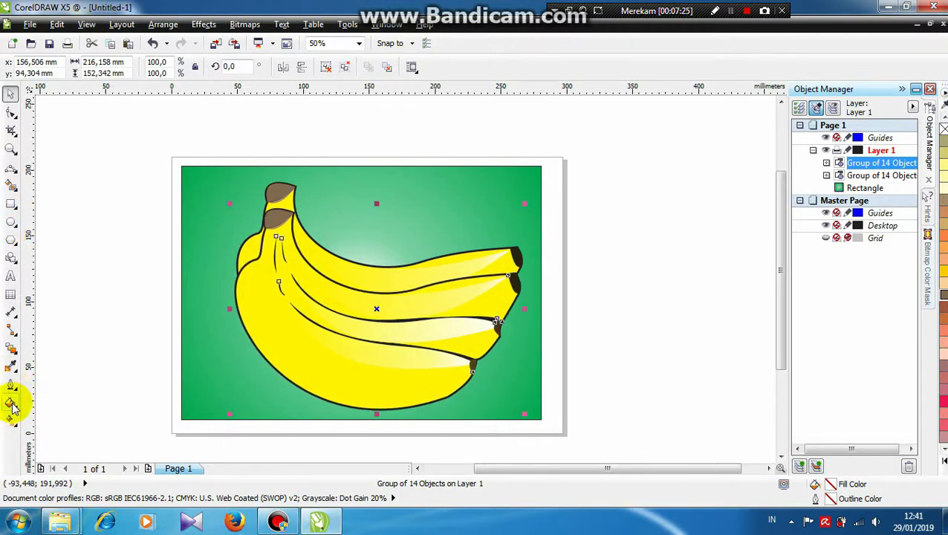
right_click(16, 358)
left_click(20, 358)
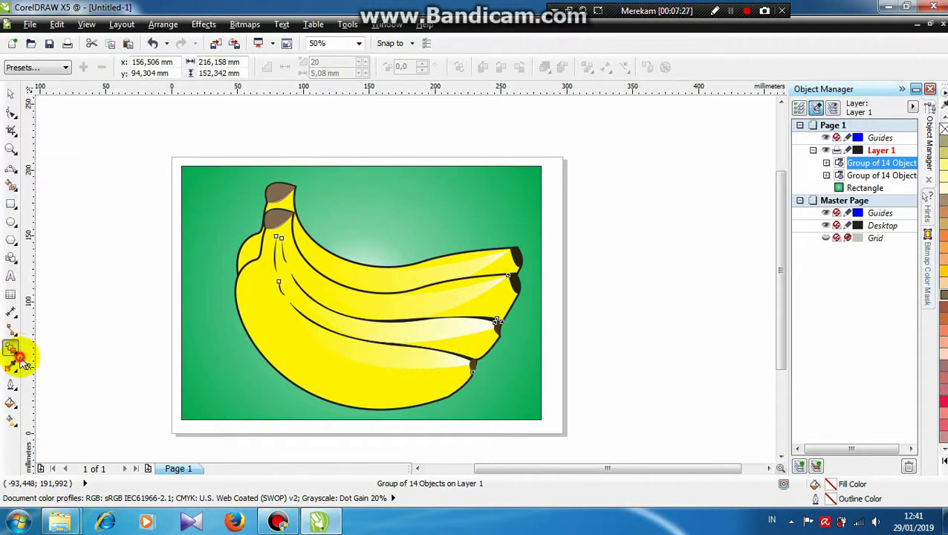
left_click(17, 352)
left_click(12, 365)
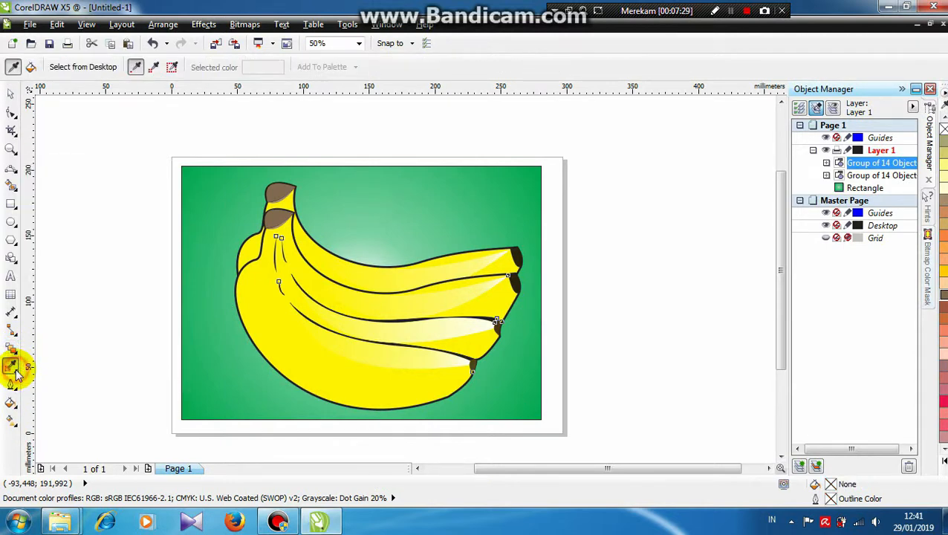